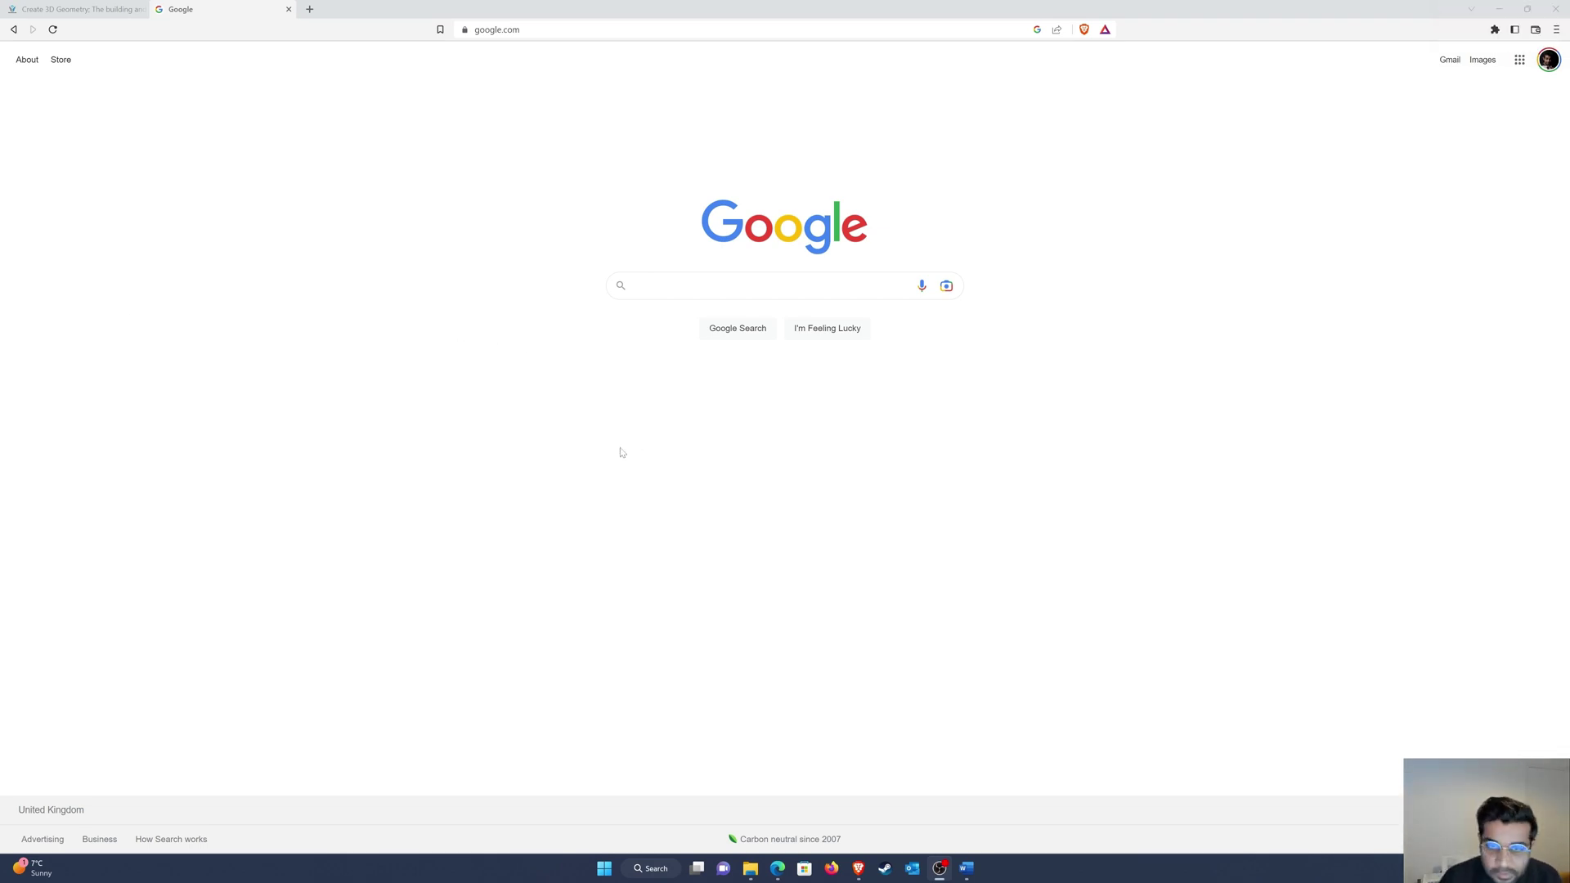
# Search Google for 'Openstudio' and open the openstudio.net result
pyautogui.click(687, 288)
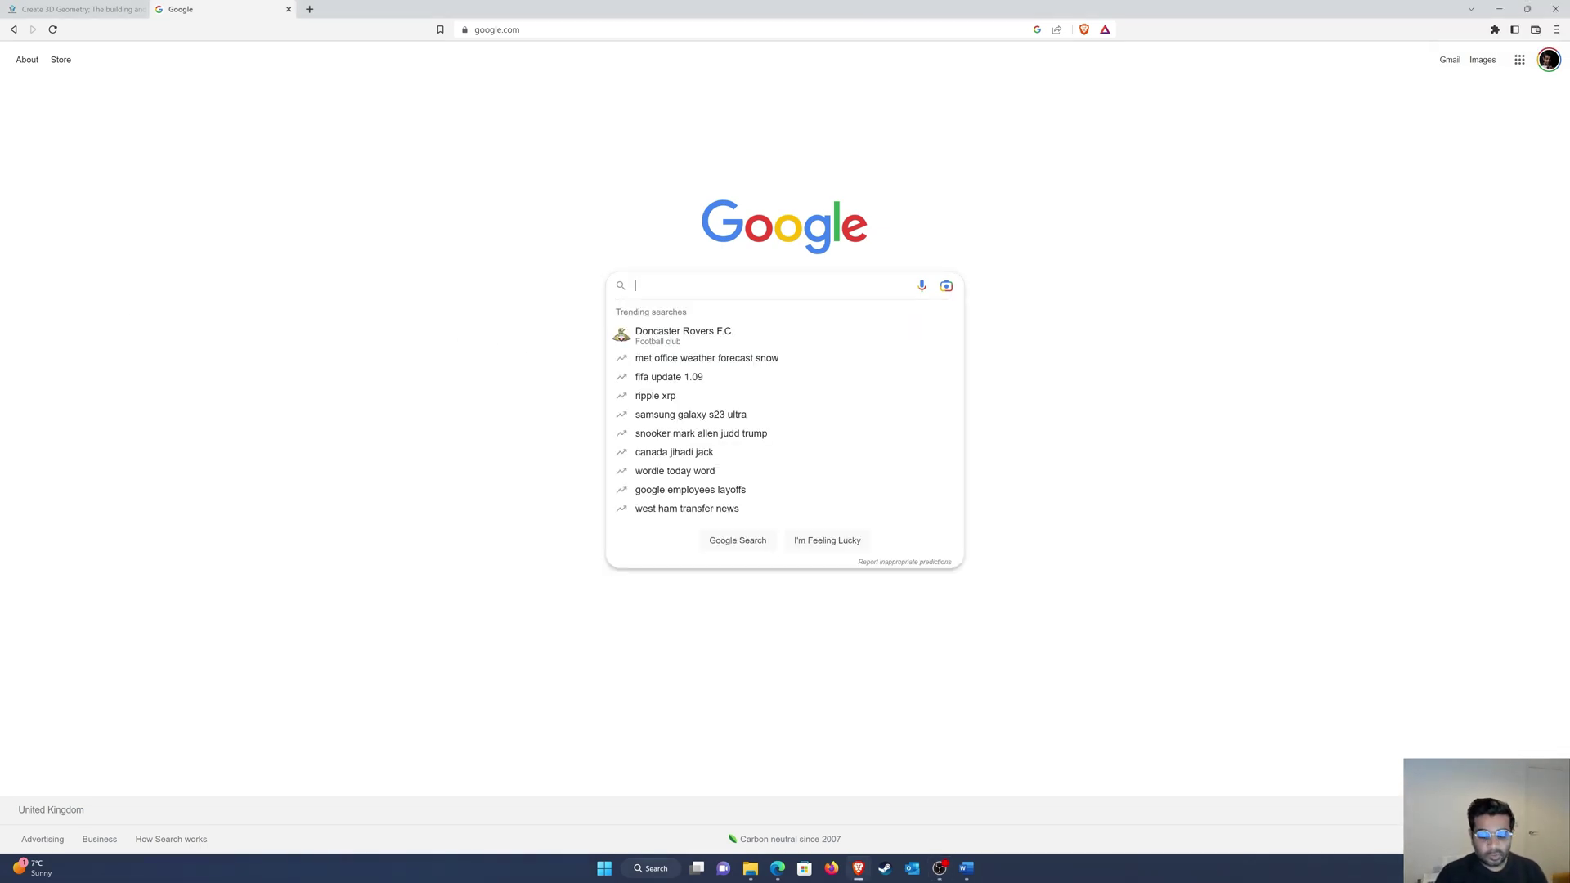
pyautogui.write('Openstudio')
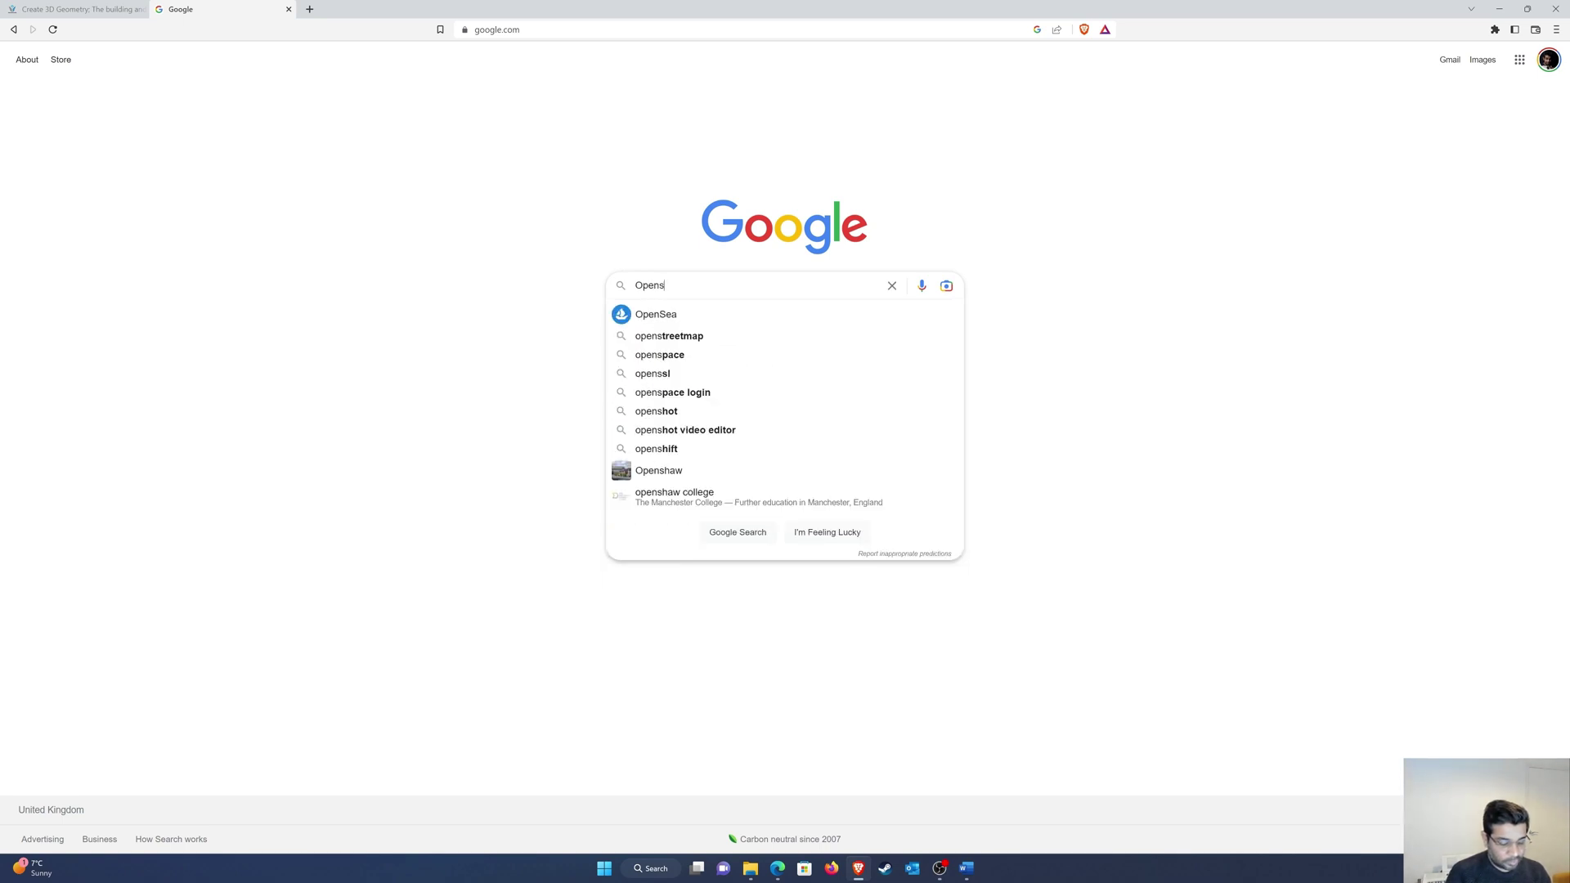
pyautogui.press('Return')
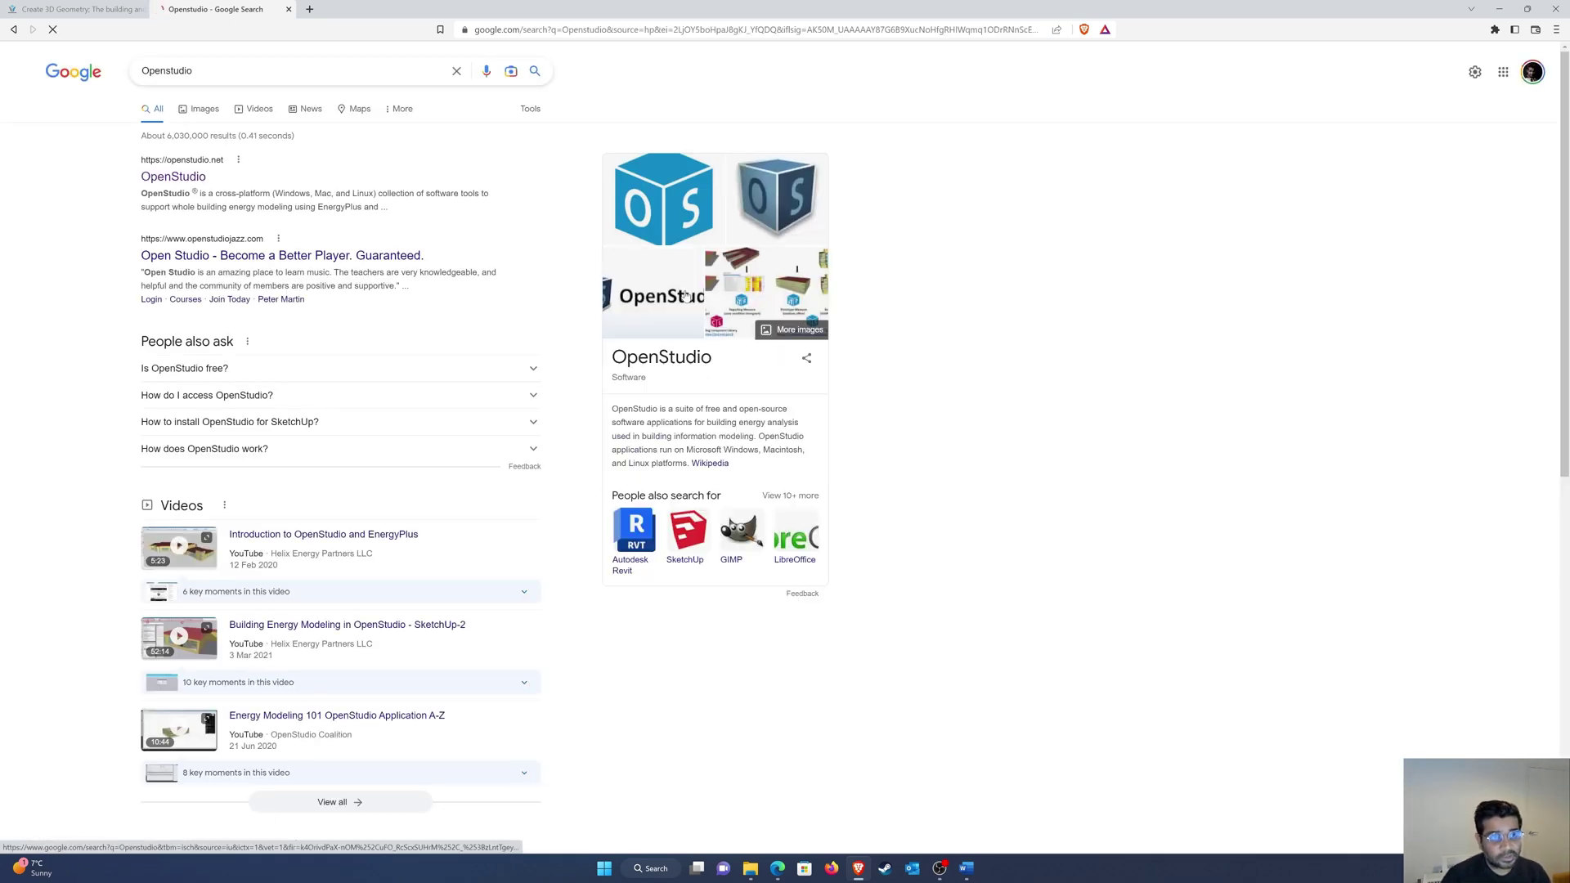
pyautogui.click(193, 187)
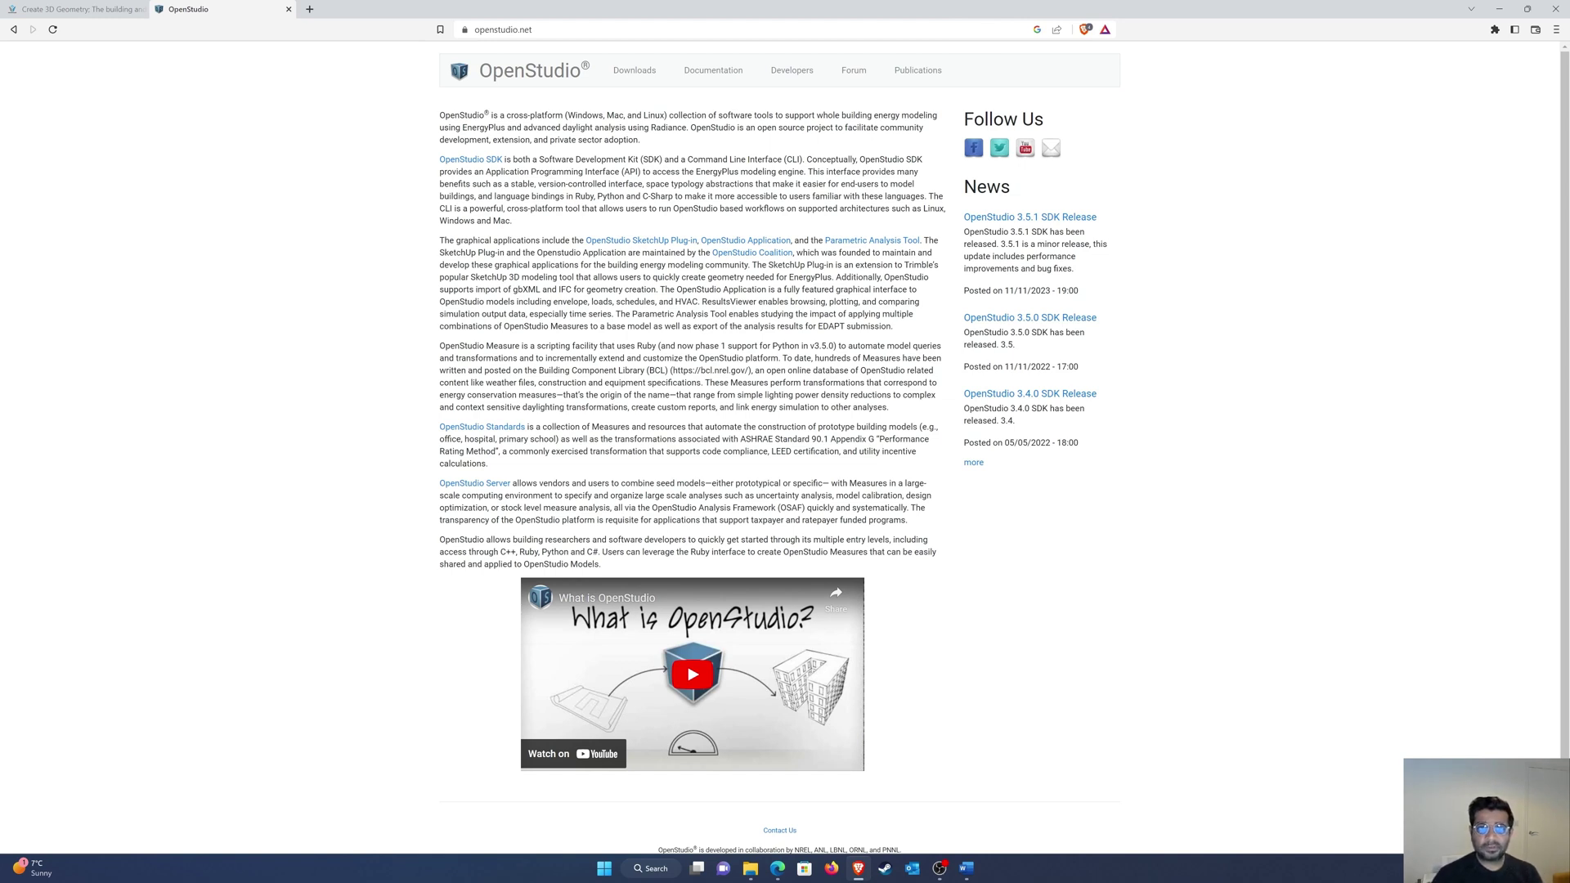
# Go through the Downloads page to the OpenStudio Coalition website for OpenStudio Application
pyautogui.click(632, 72)
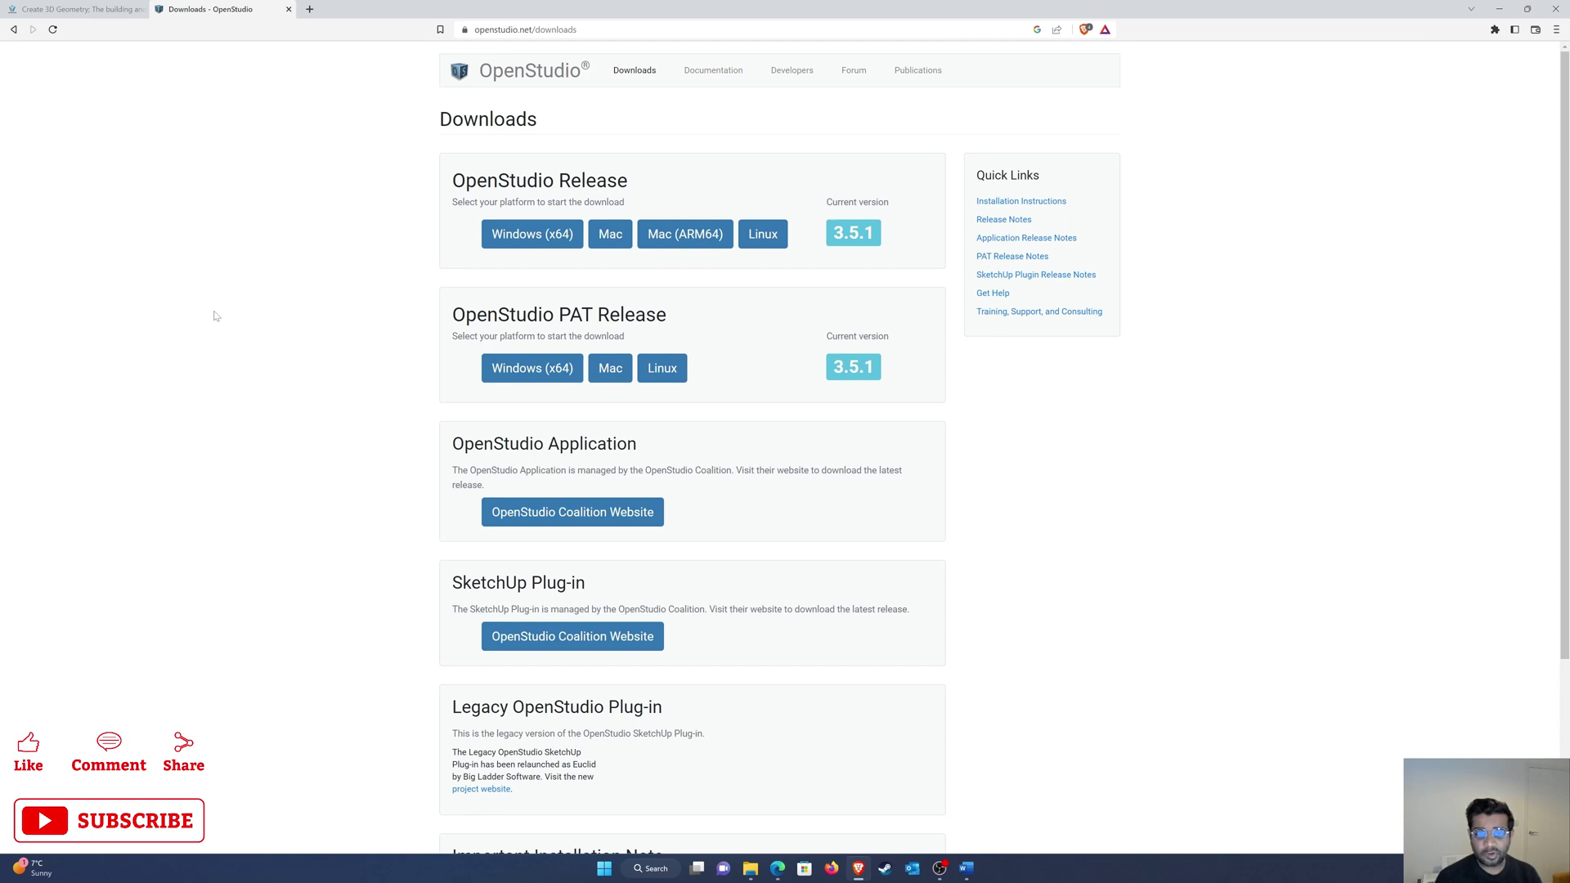
pyautogui.click(565, 520)
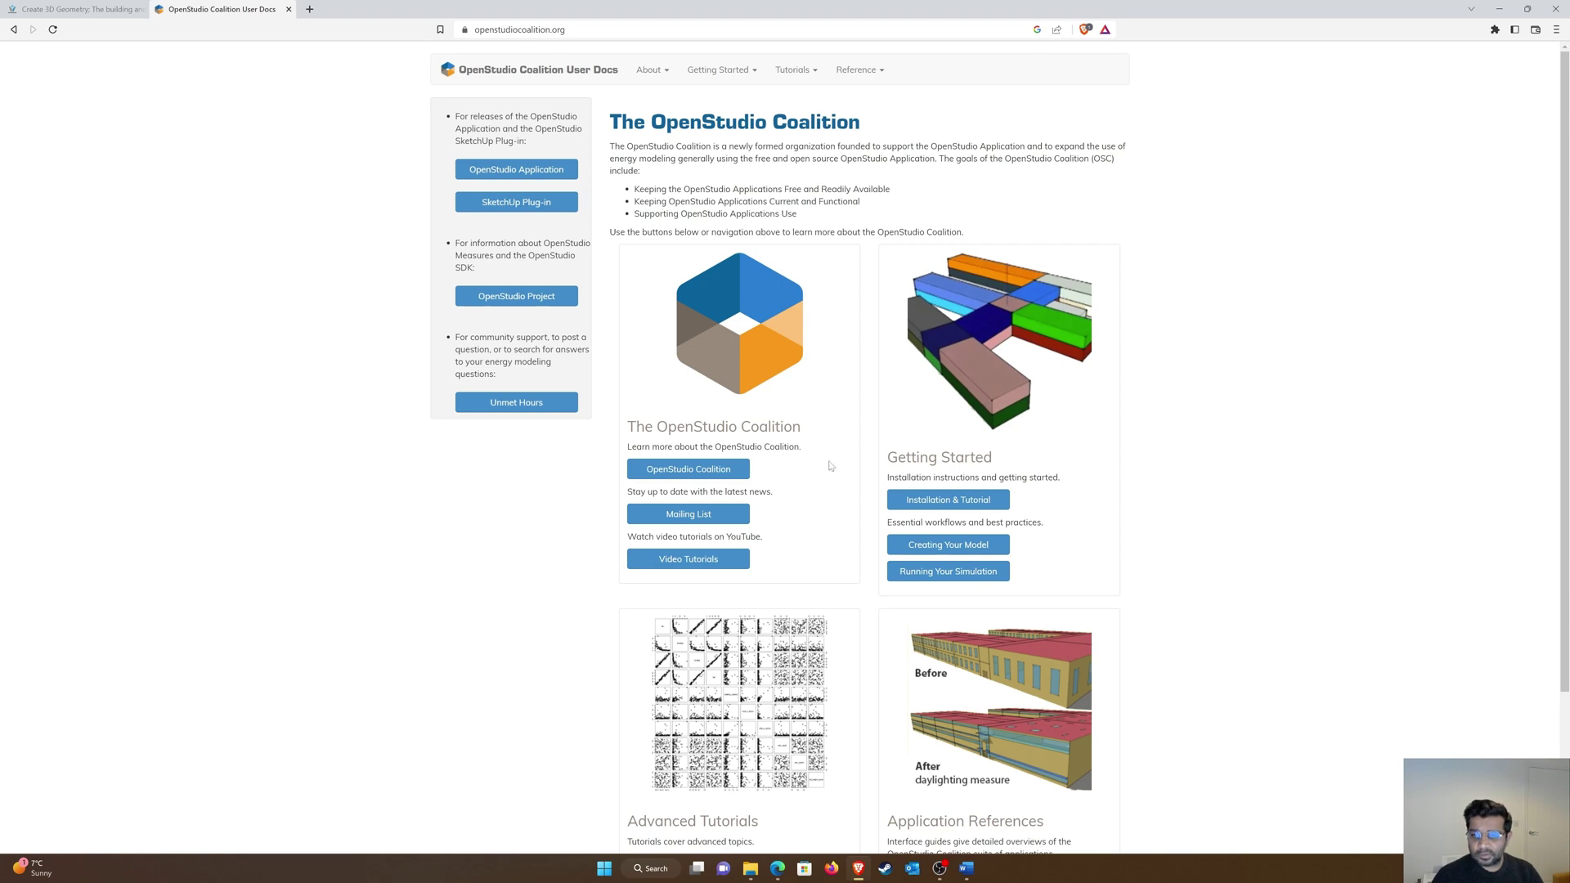
# Open the Installation & Tutorial page and the application's GitHub releases link in a new tab
pyautogui.click(949, 499)
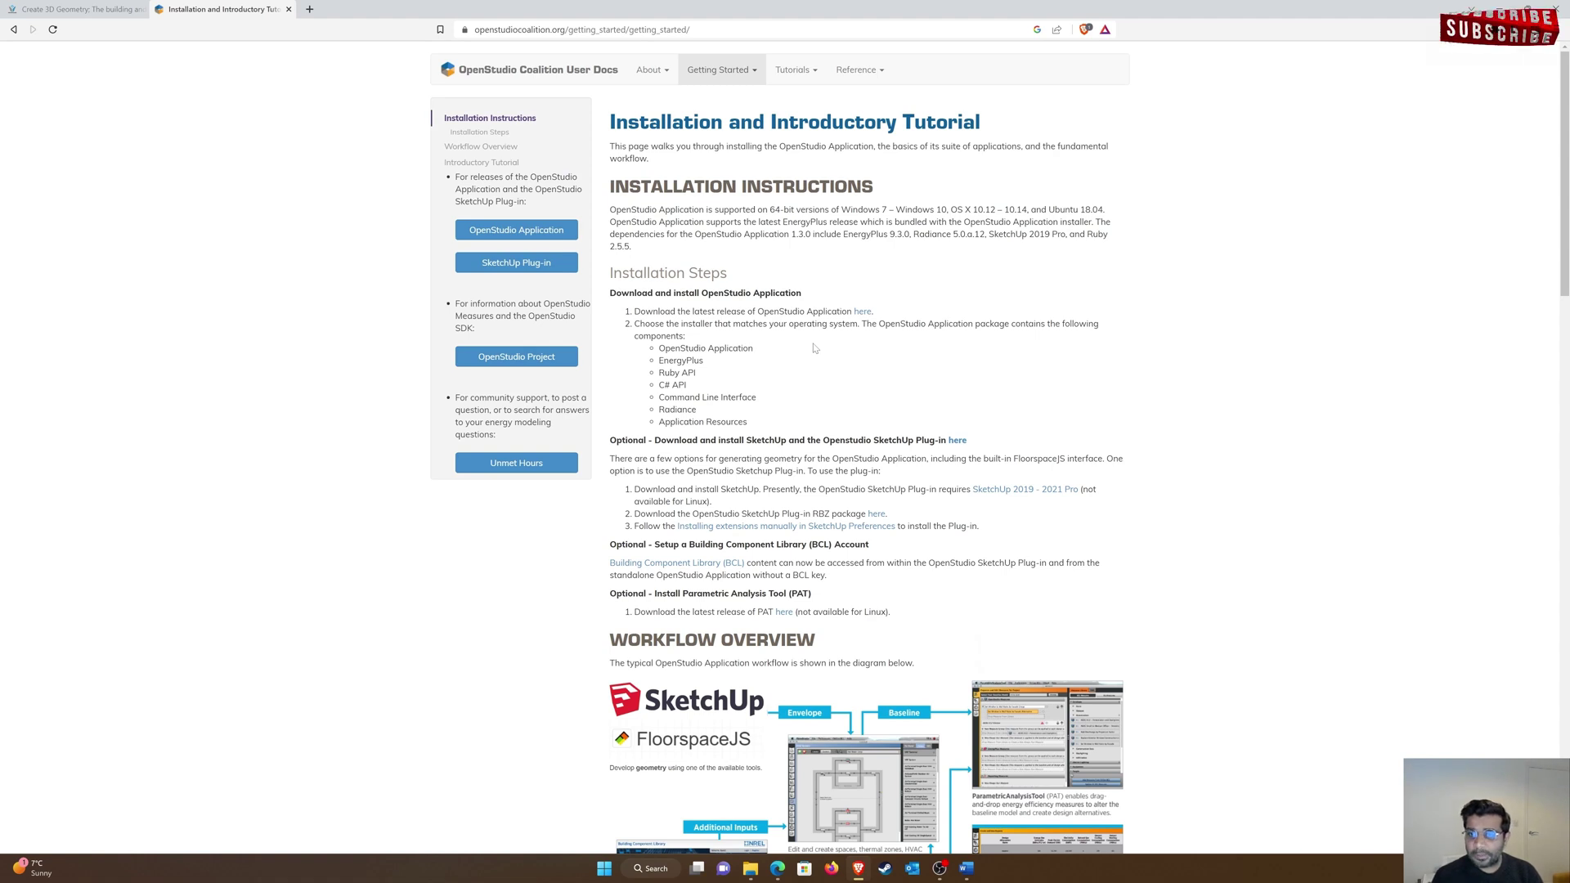
pyautogui.moveTo(876, 324); pyautogui.dragTo(685, 336)
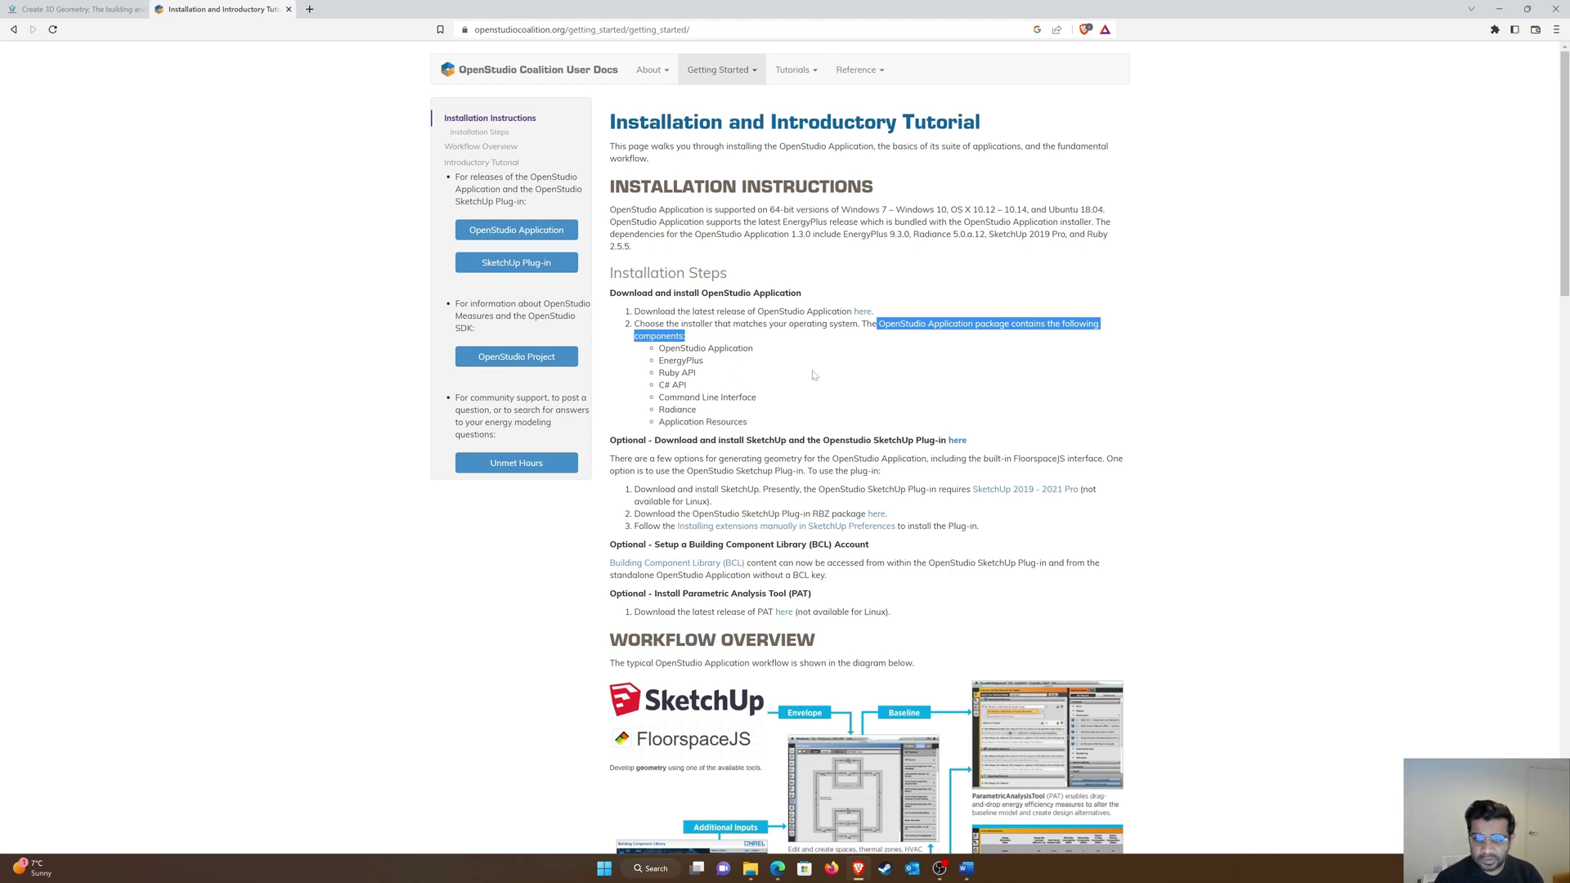
pyautogui.rightClick(863, 314)
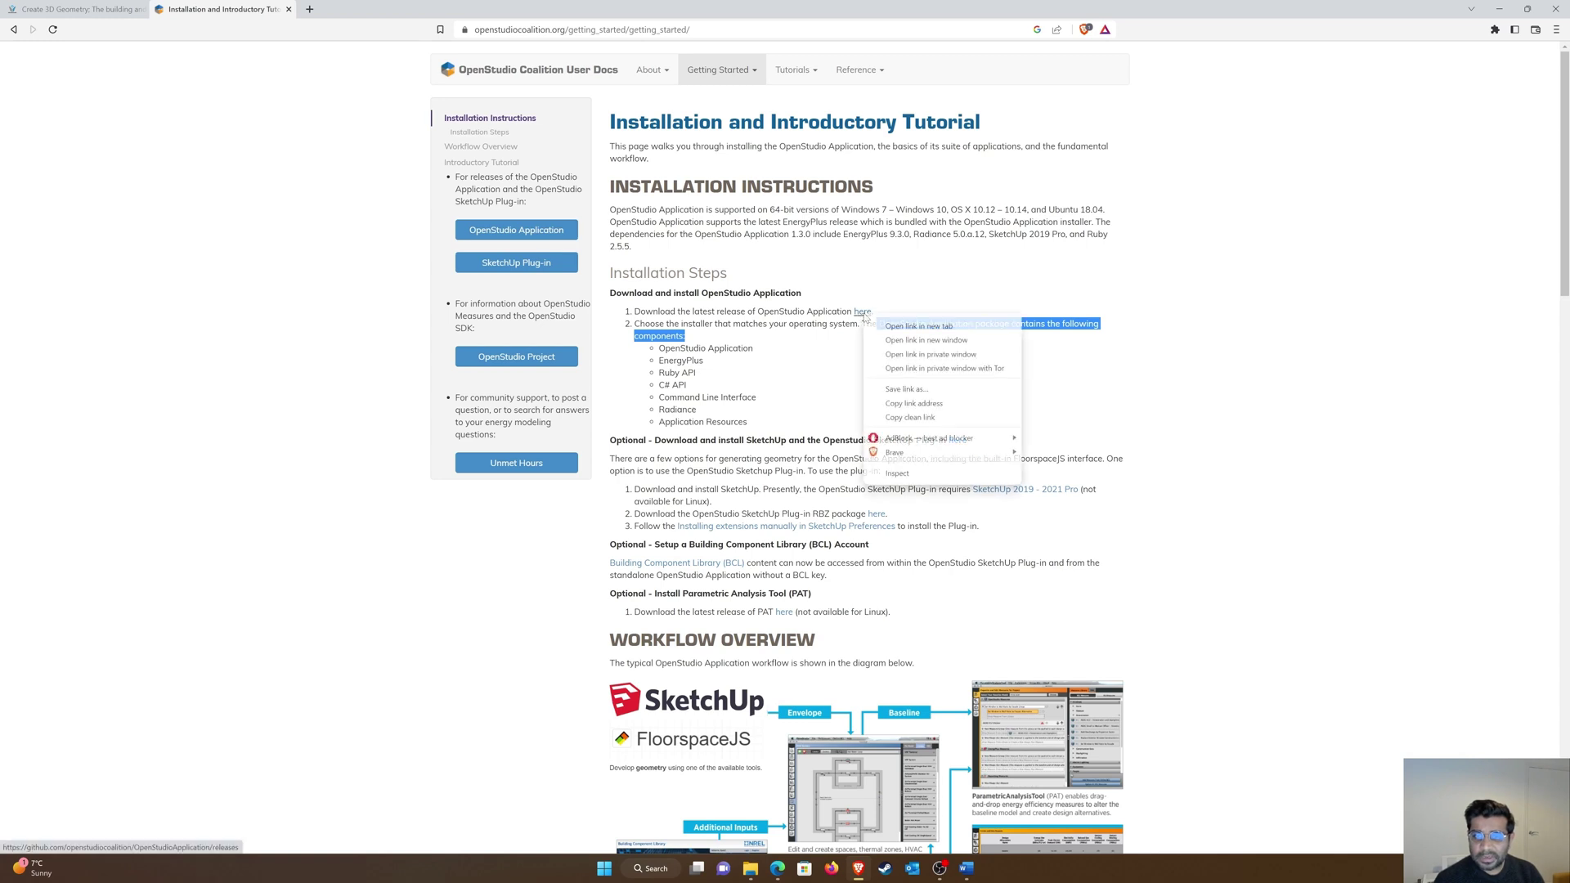
pyautogui.click(914, 328)
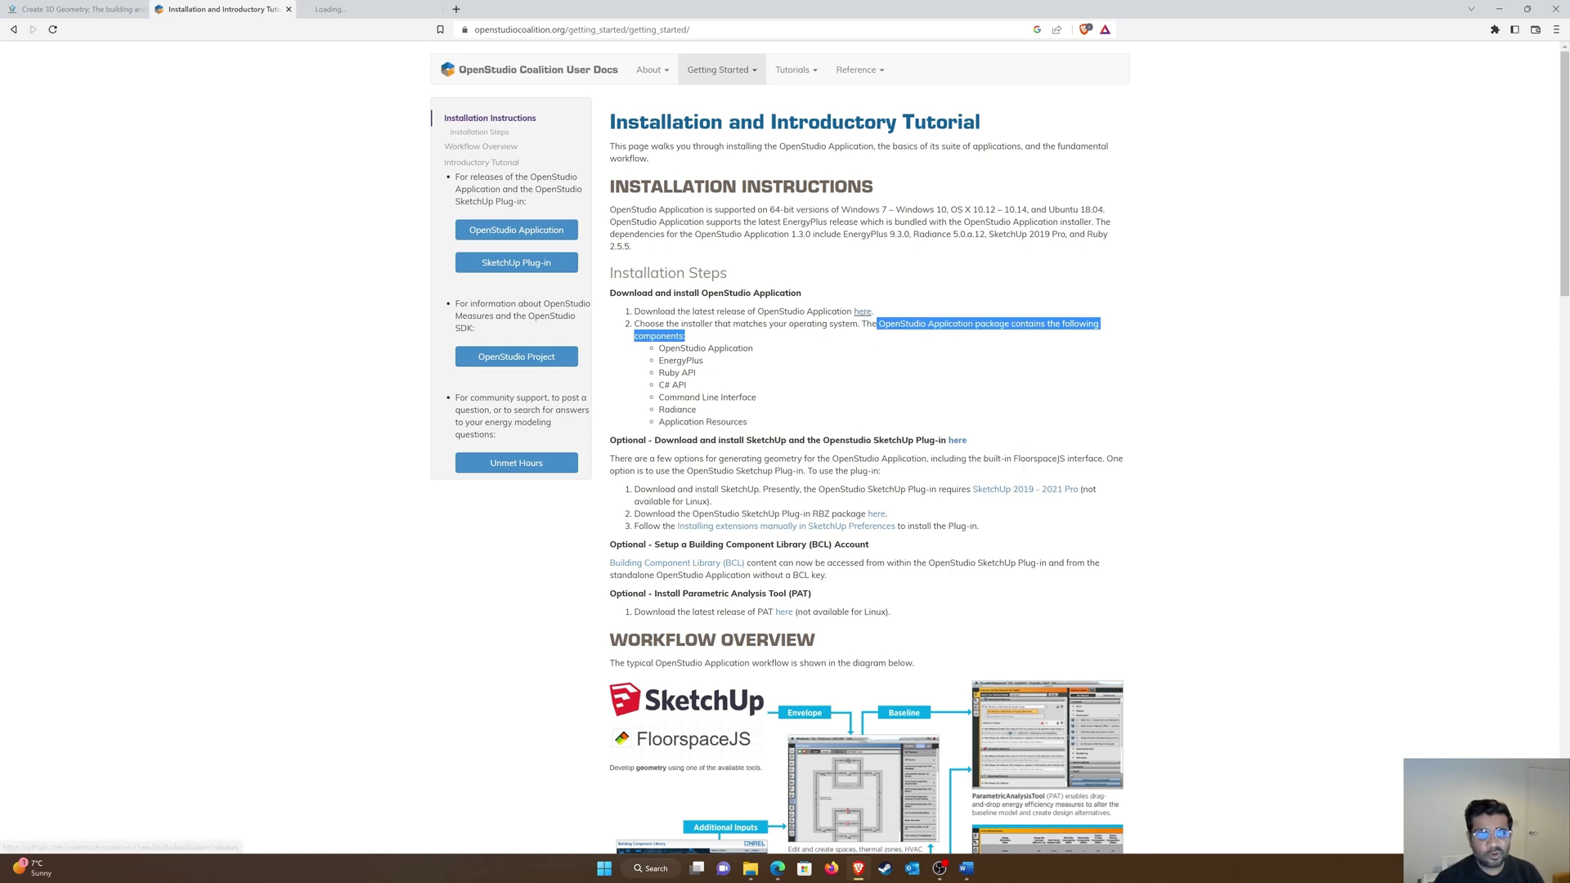
pyautogui.click(382, 11)
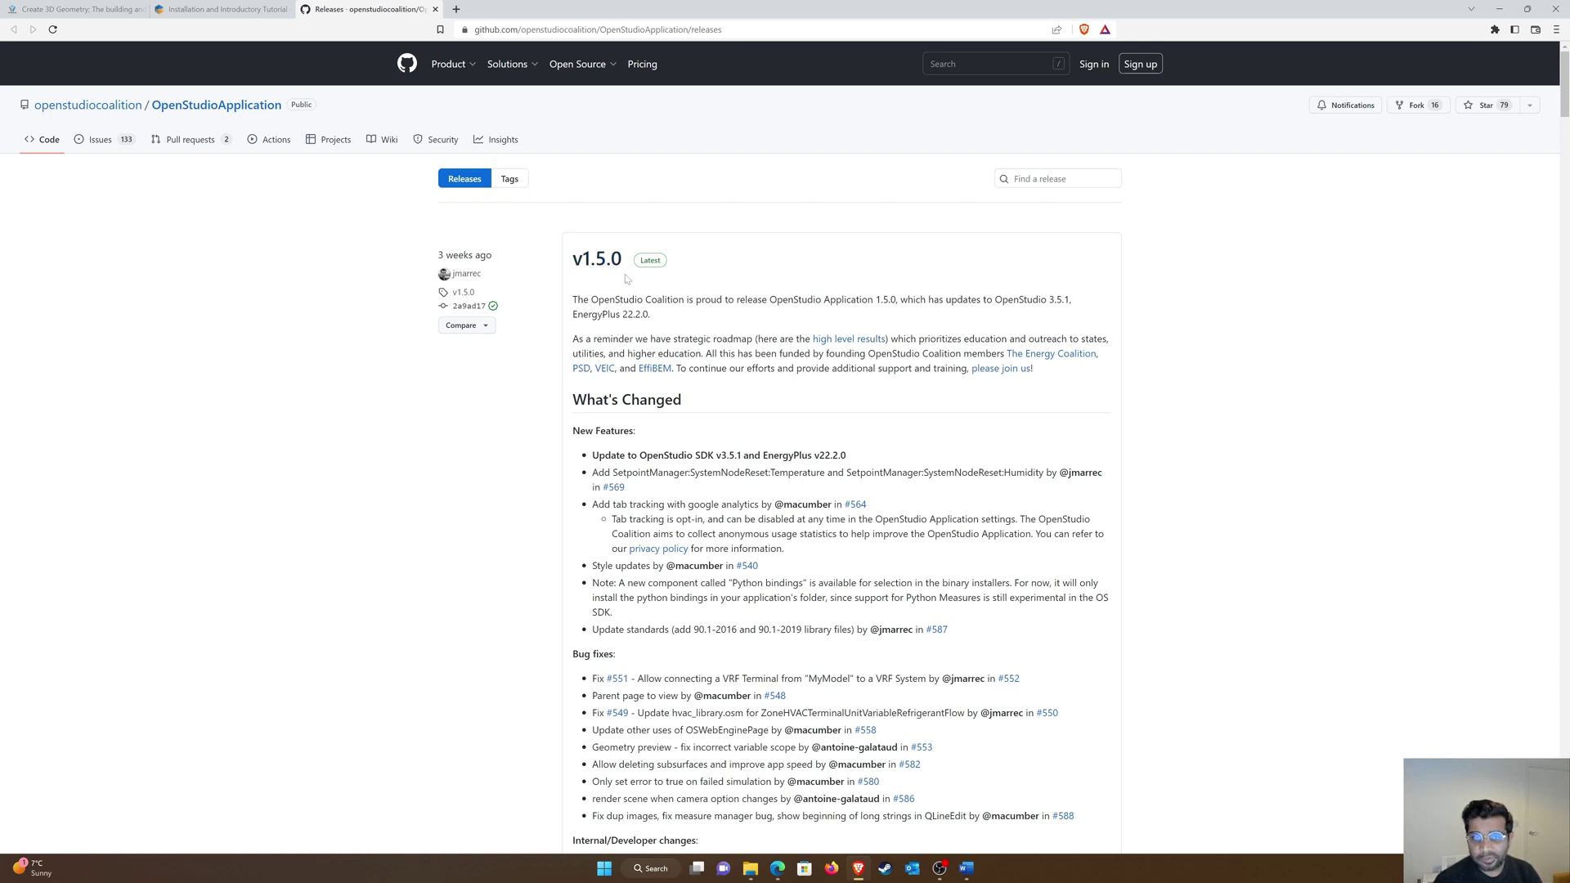
pyautogui.scroll(-2, 738, 408)
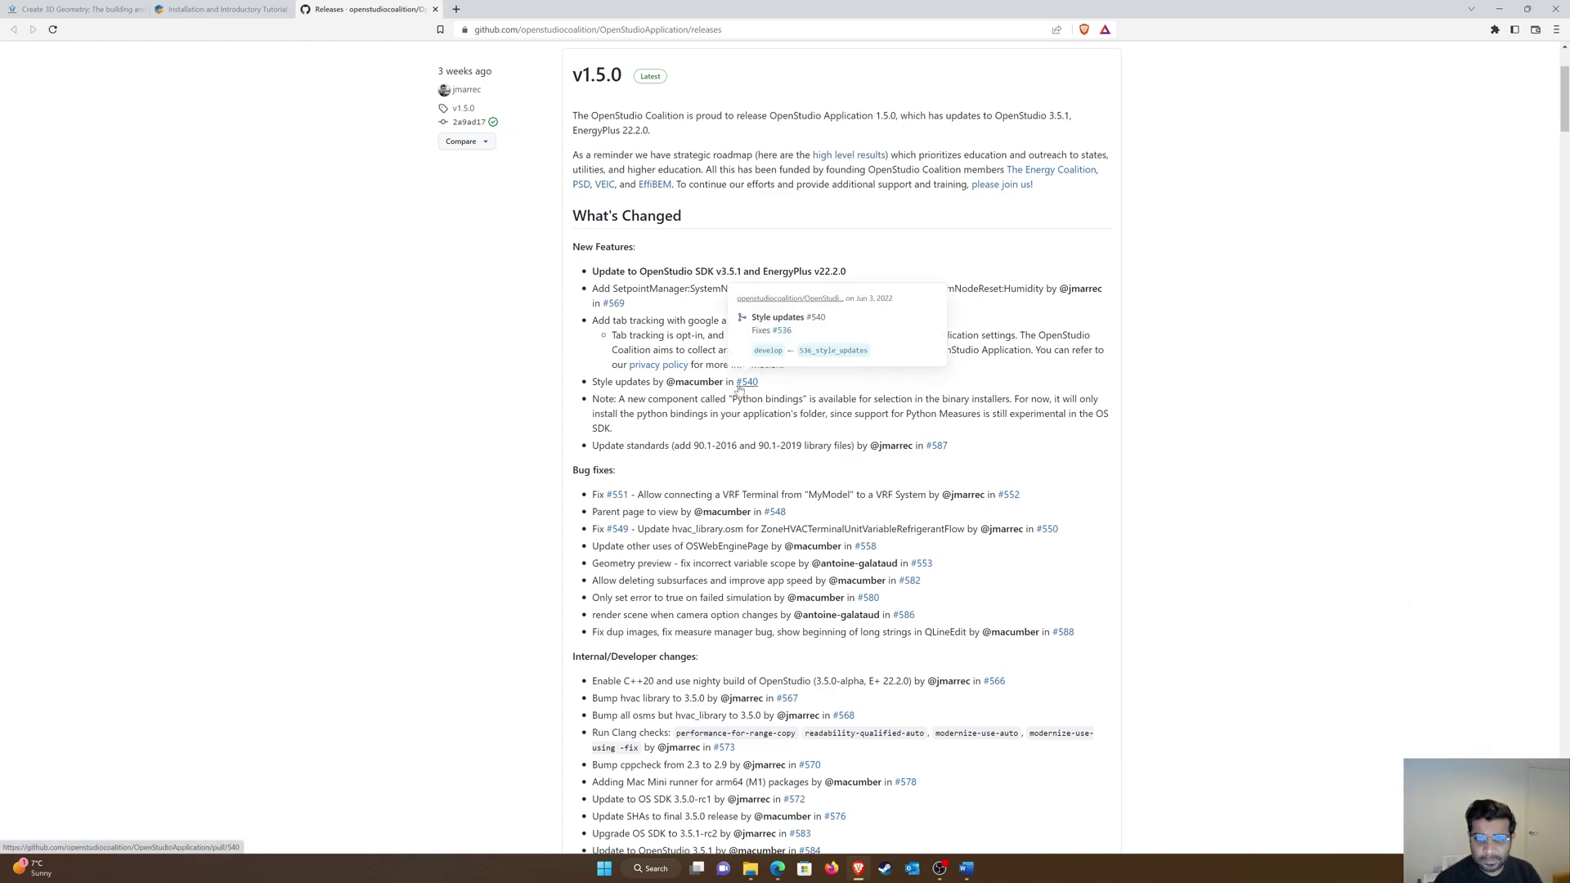
pyautogui.scroll(-7, 722, 444)
pyautogui.scroll(7, 693, 303)
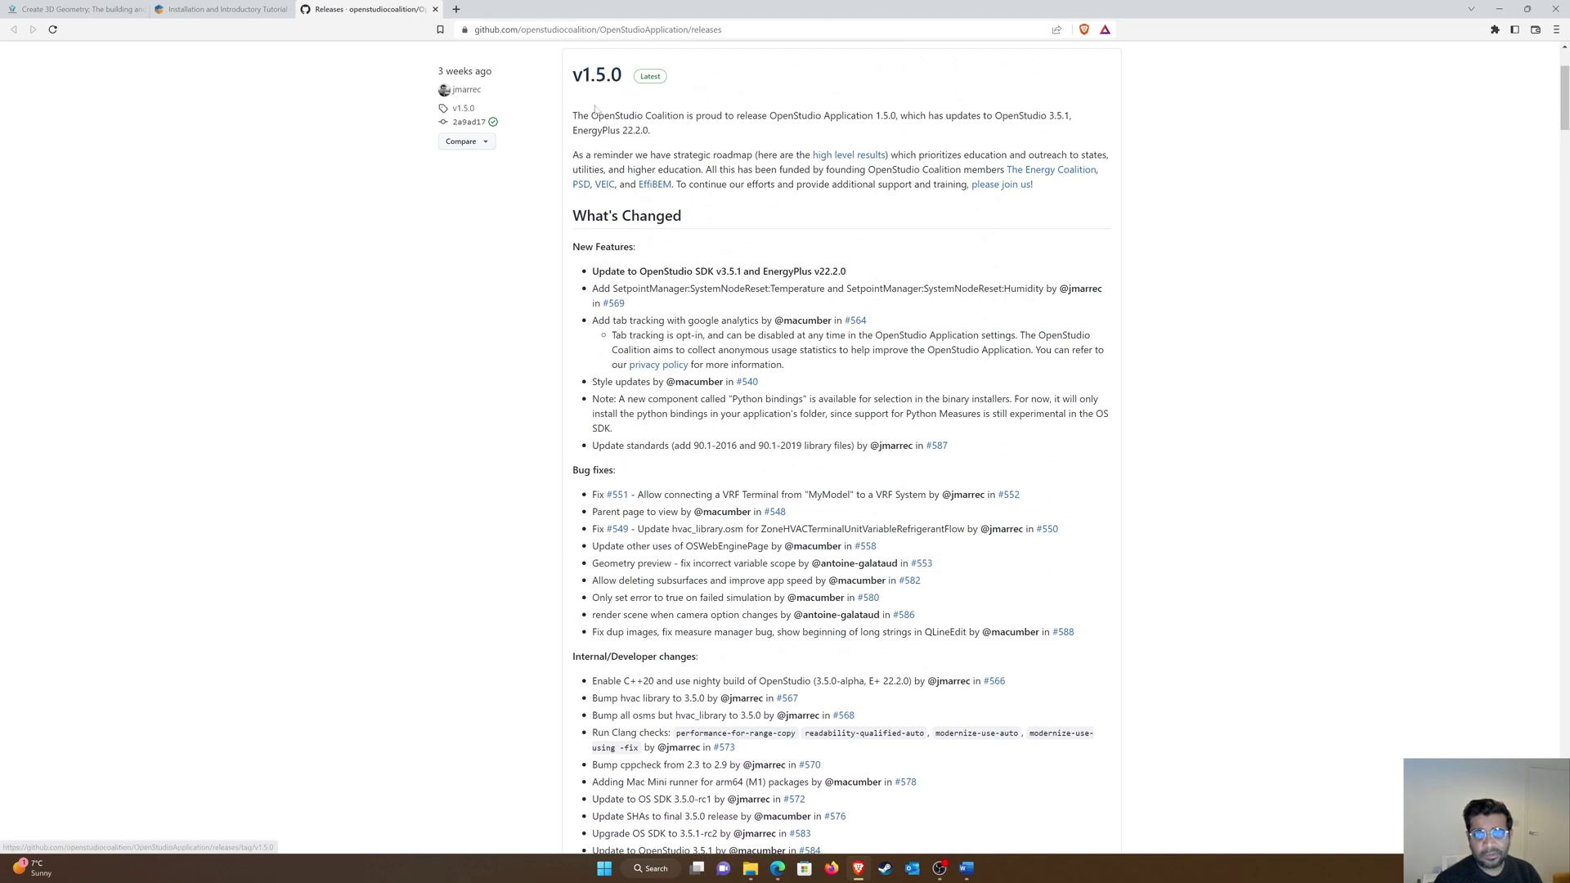
pyautogui.scroll(2, 588, 94)
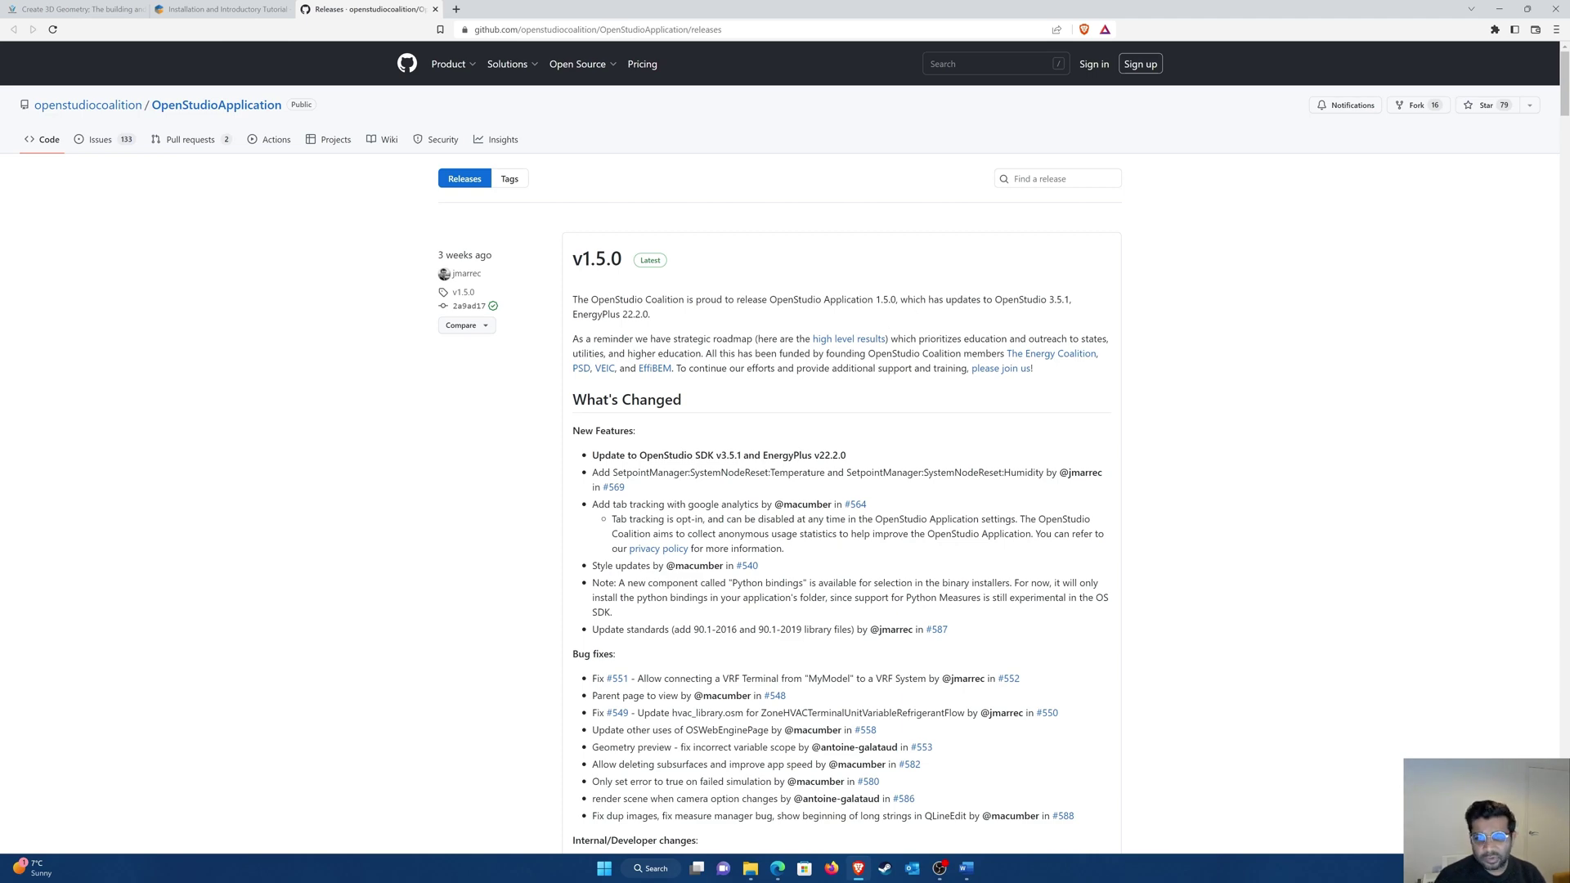
# Download the 1.5.0 Windows .exe installer, replacing the existing OpenStudioApplication-1.5.0 file
pyautogui.scroll(-8, 737, 412)
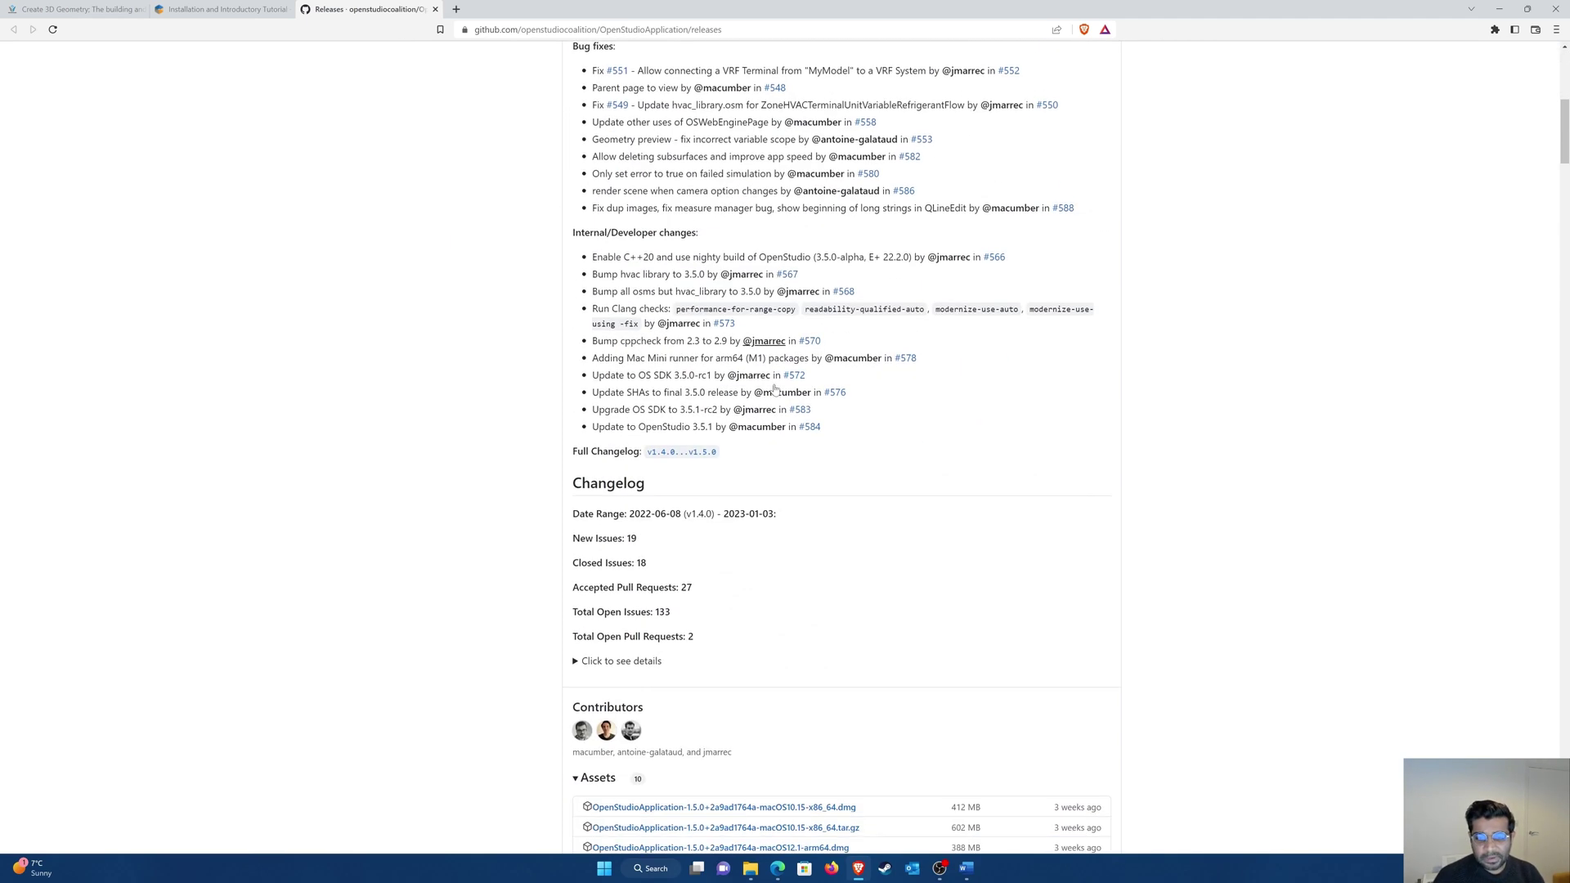
pyautogui.scroll(-4, 737, 412)
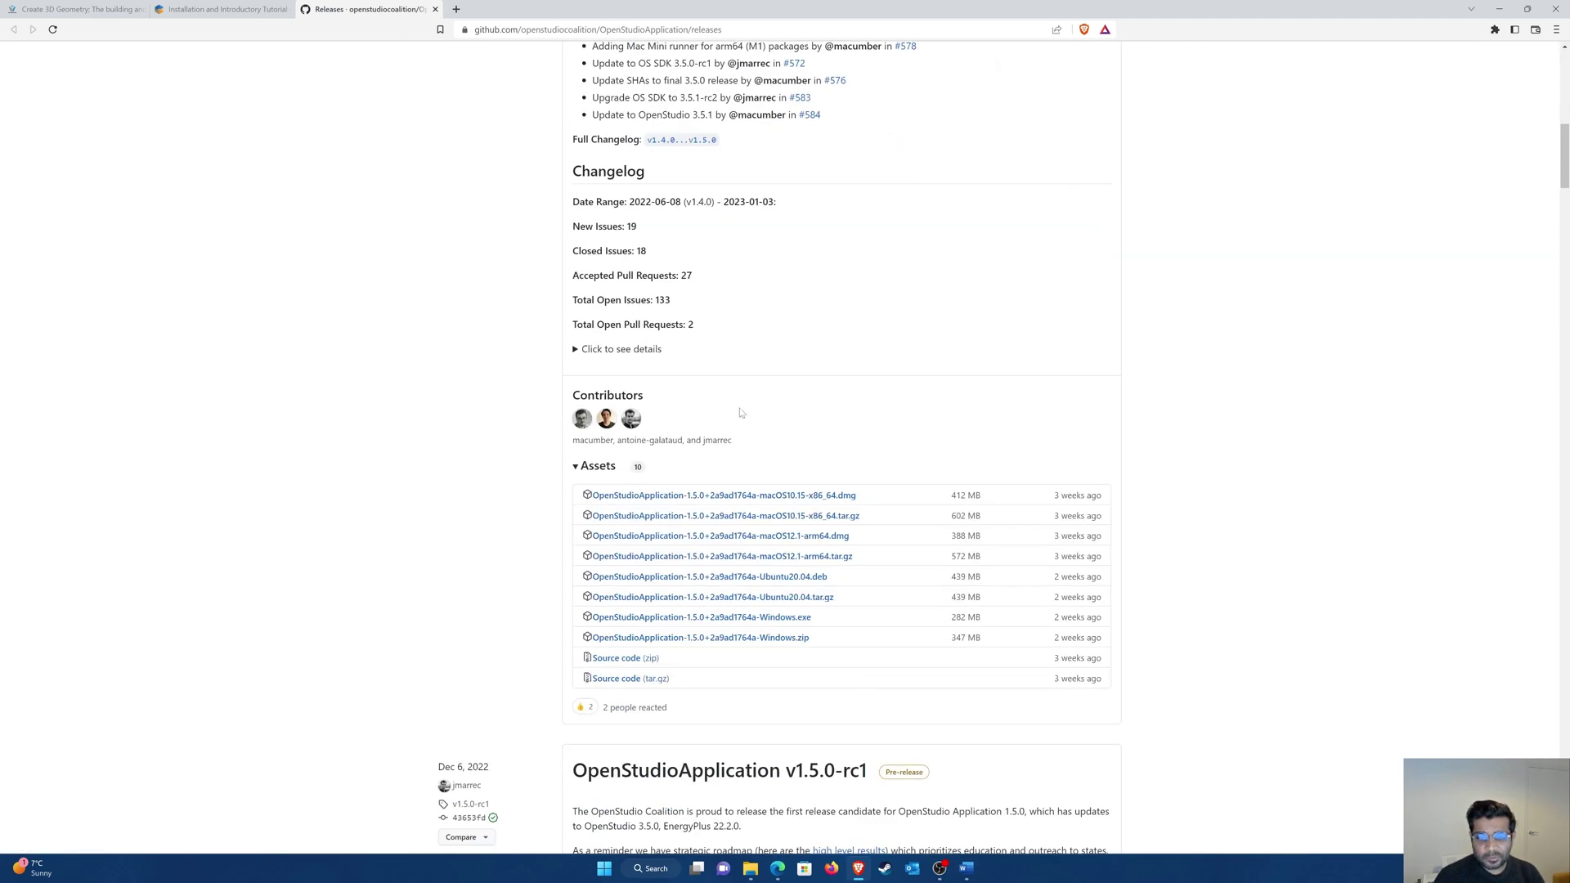
pyautogui.click(761, 619)
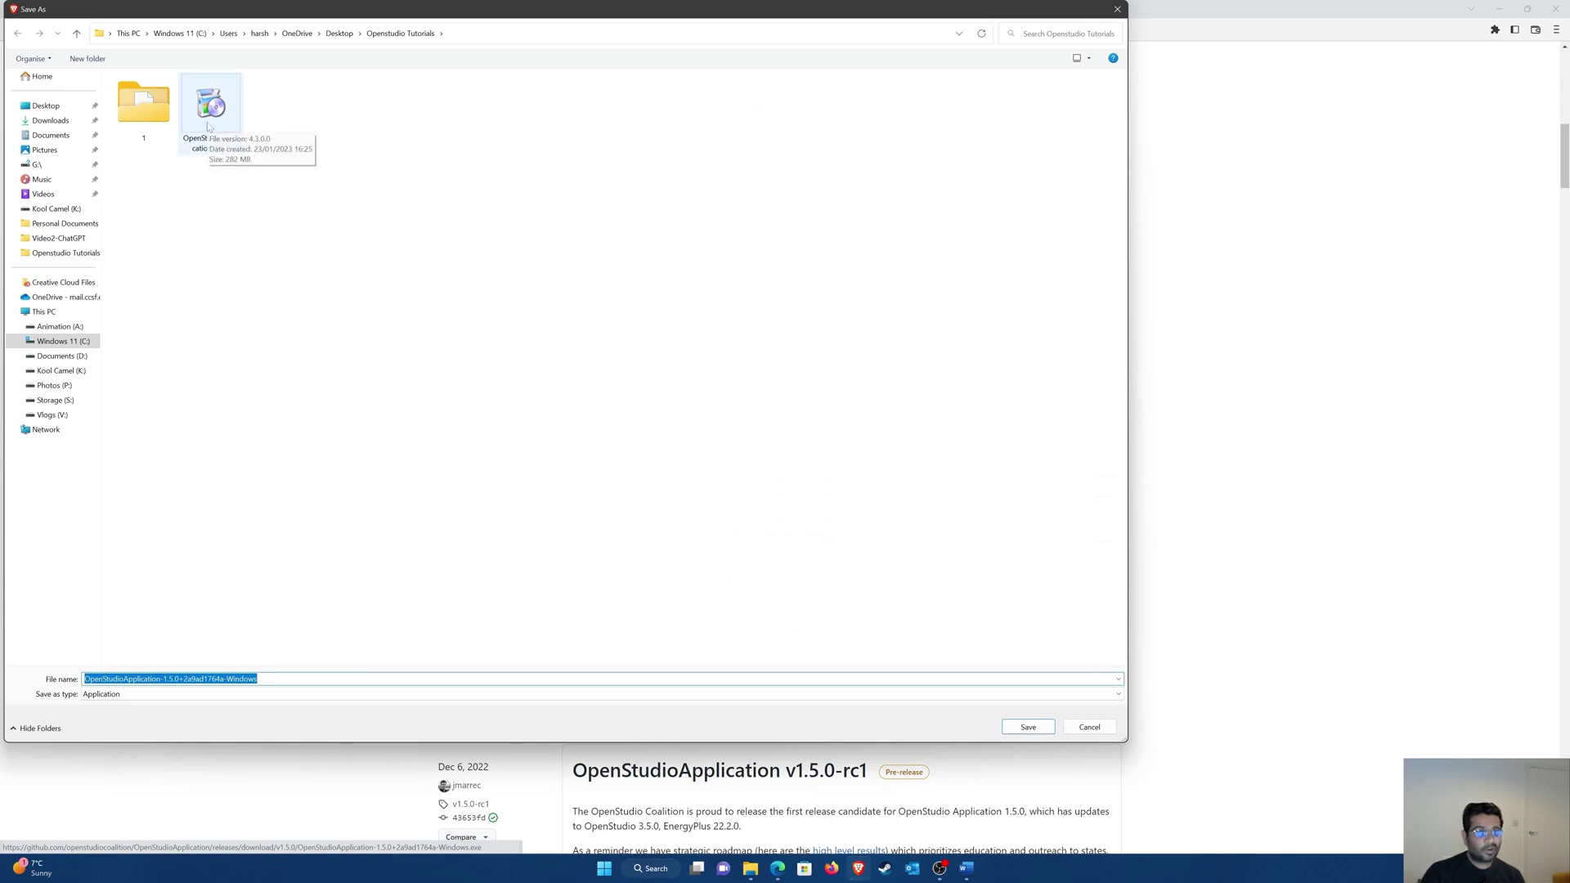
pyautogui.doubleClick(215, 120)
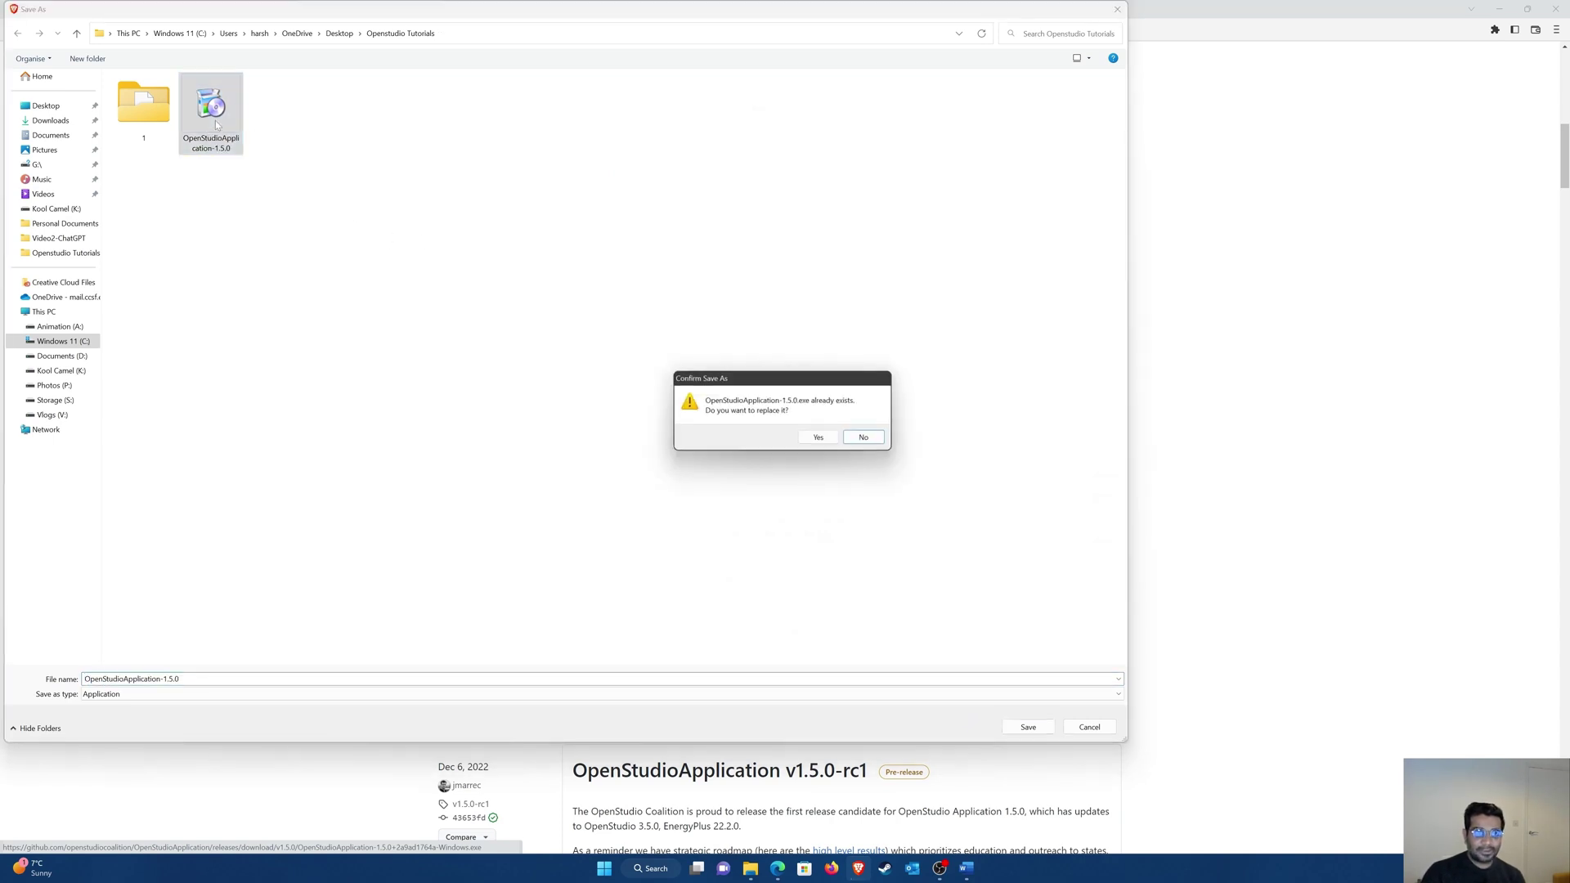
pyautogui.click(820, 439)
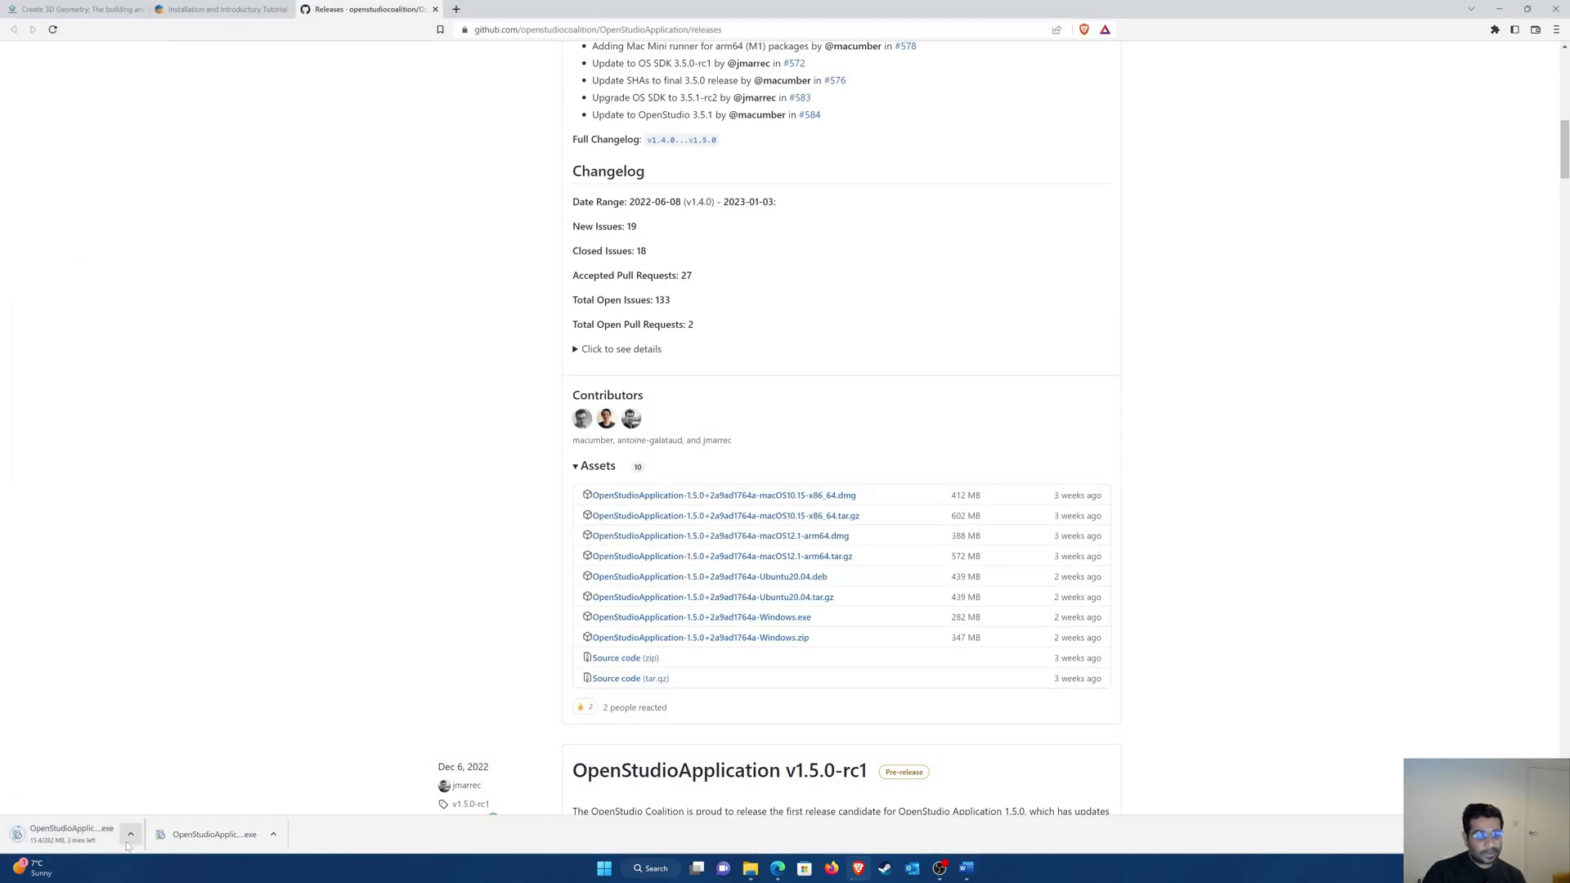
pyautogui.click(224, 12)
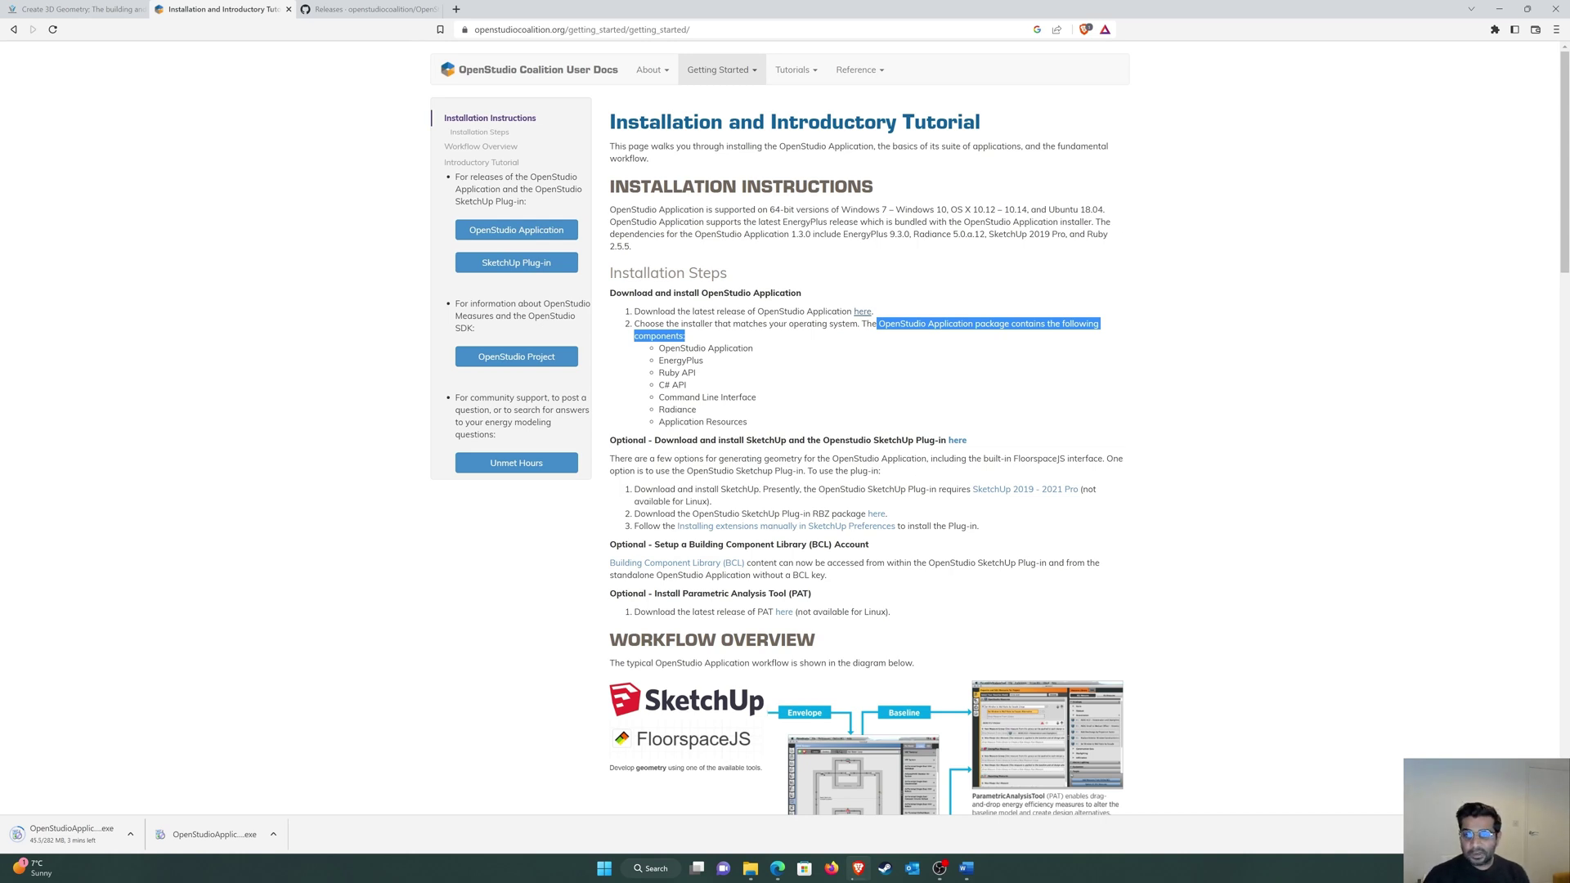
# Open the SketchUp plug-in releases page from the tutorial's link in a new tab
pyautogui.rightClick(960, 444)
pyautogui.click(1014, 455)
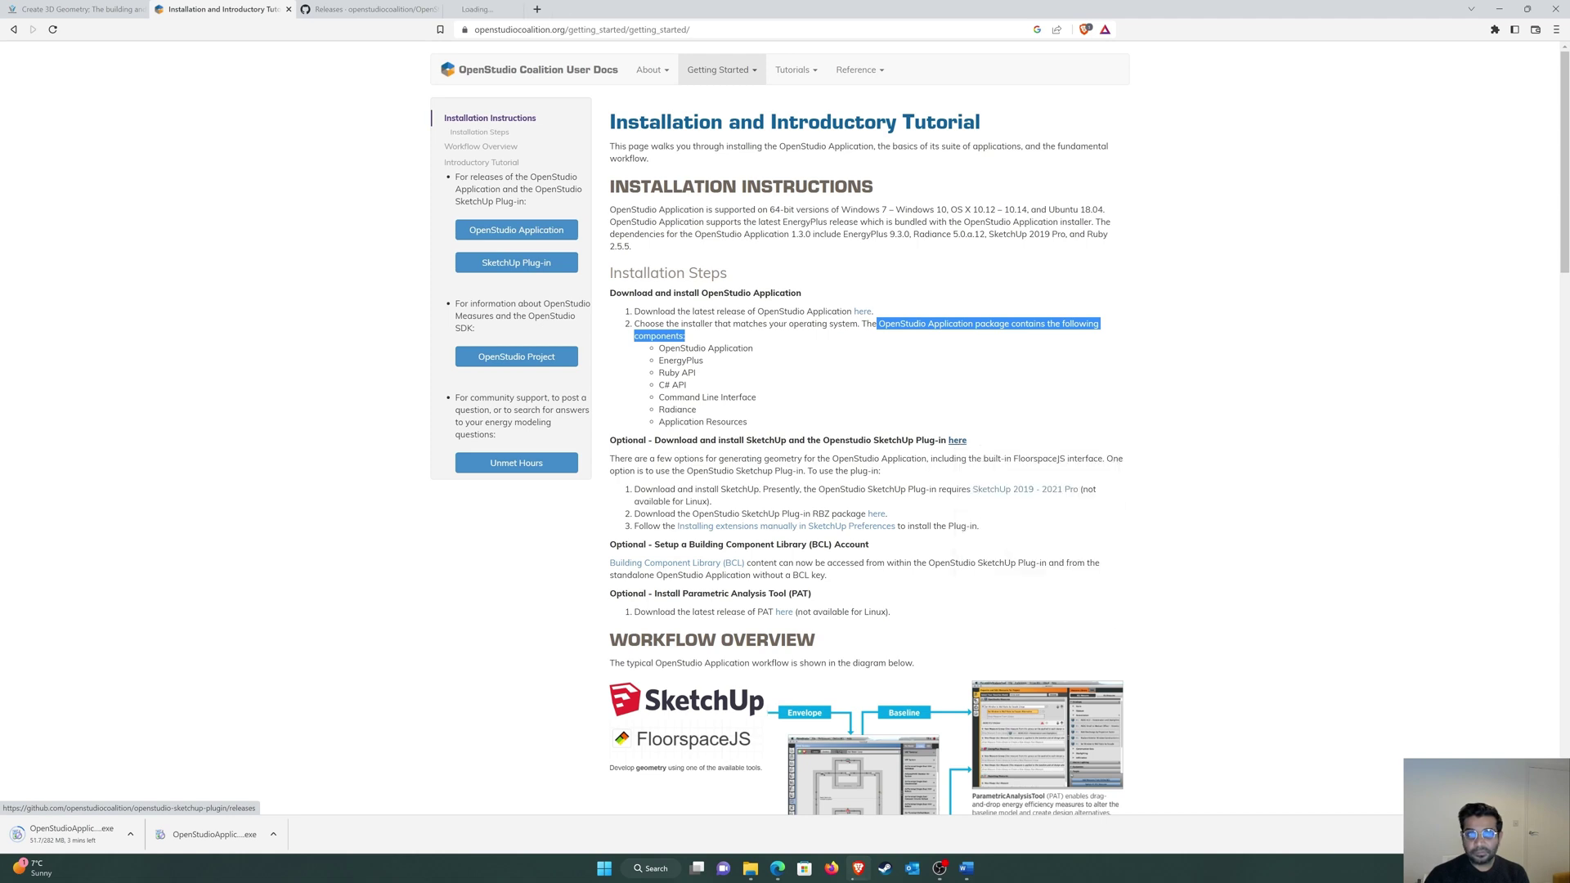
pyautogui.click(515, 9)
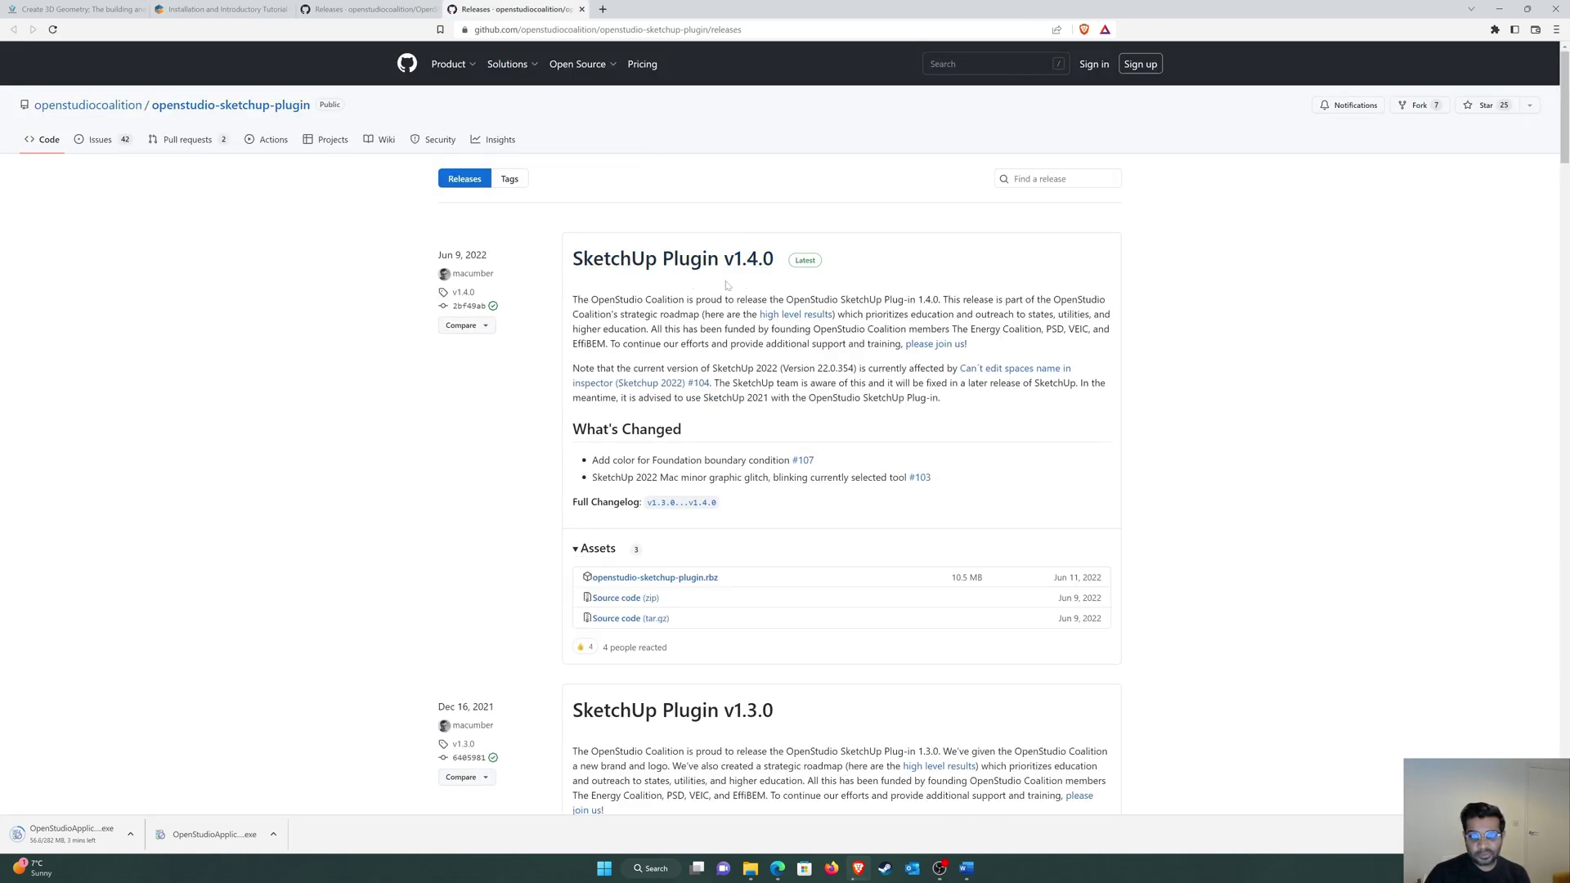
pyautogui.scroll(-7, 737, 277)
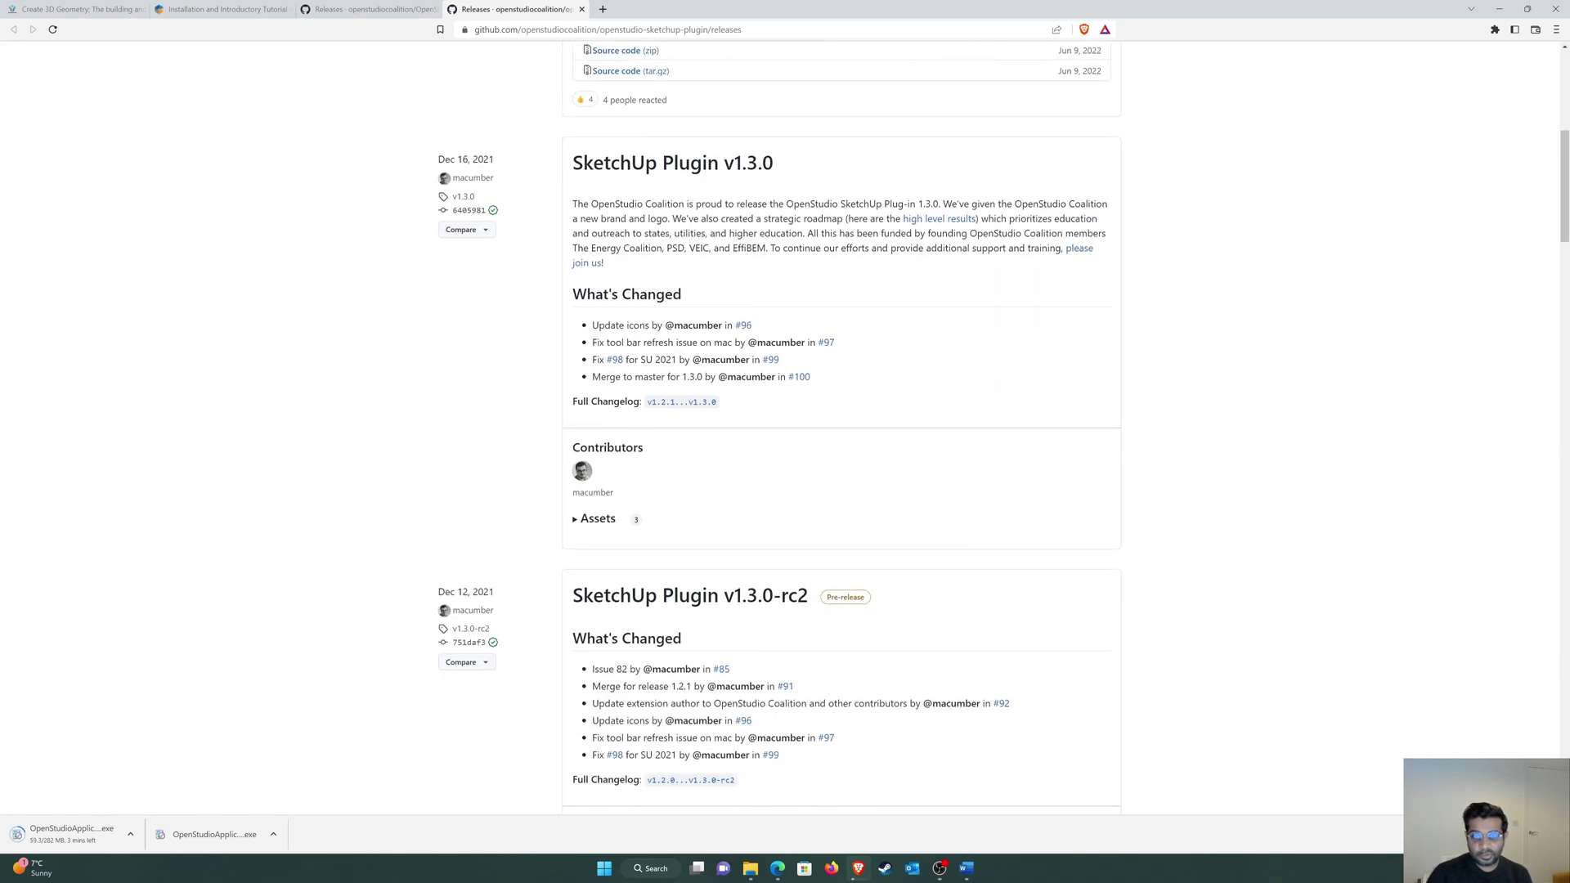
pyautogui.scroll(4, 678, 347)
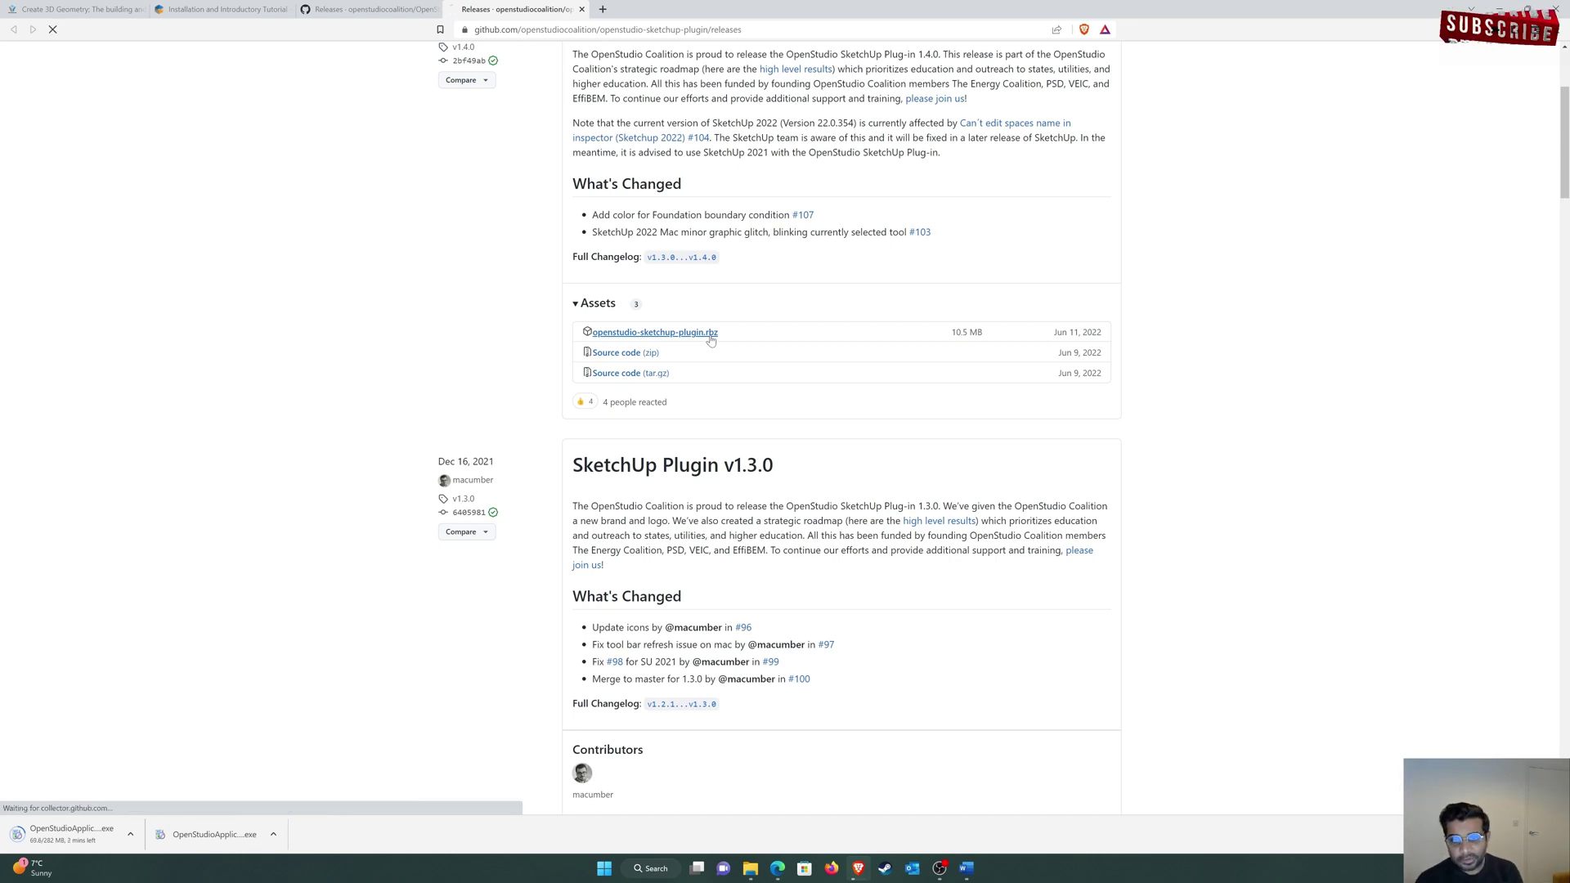
# Download openstudio-sketchup-plugin.rbz, replacing the existing copy of the file
pyautogui.click(710, 336)
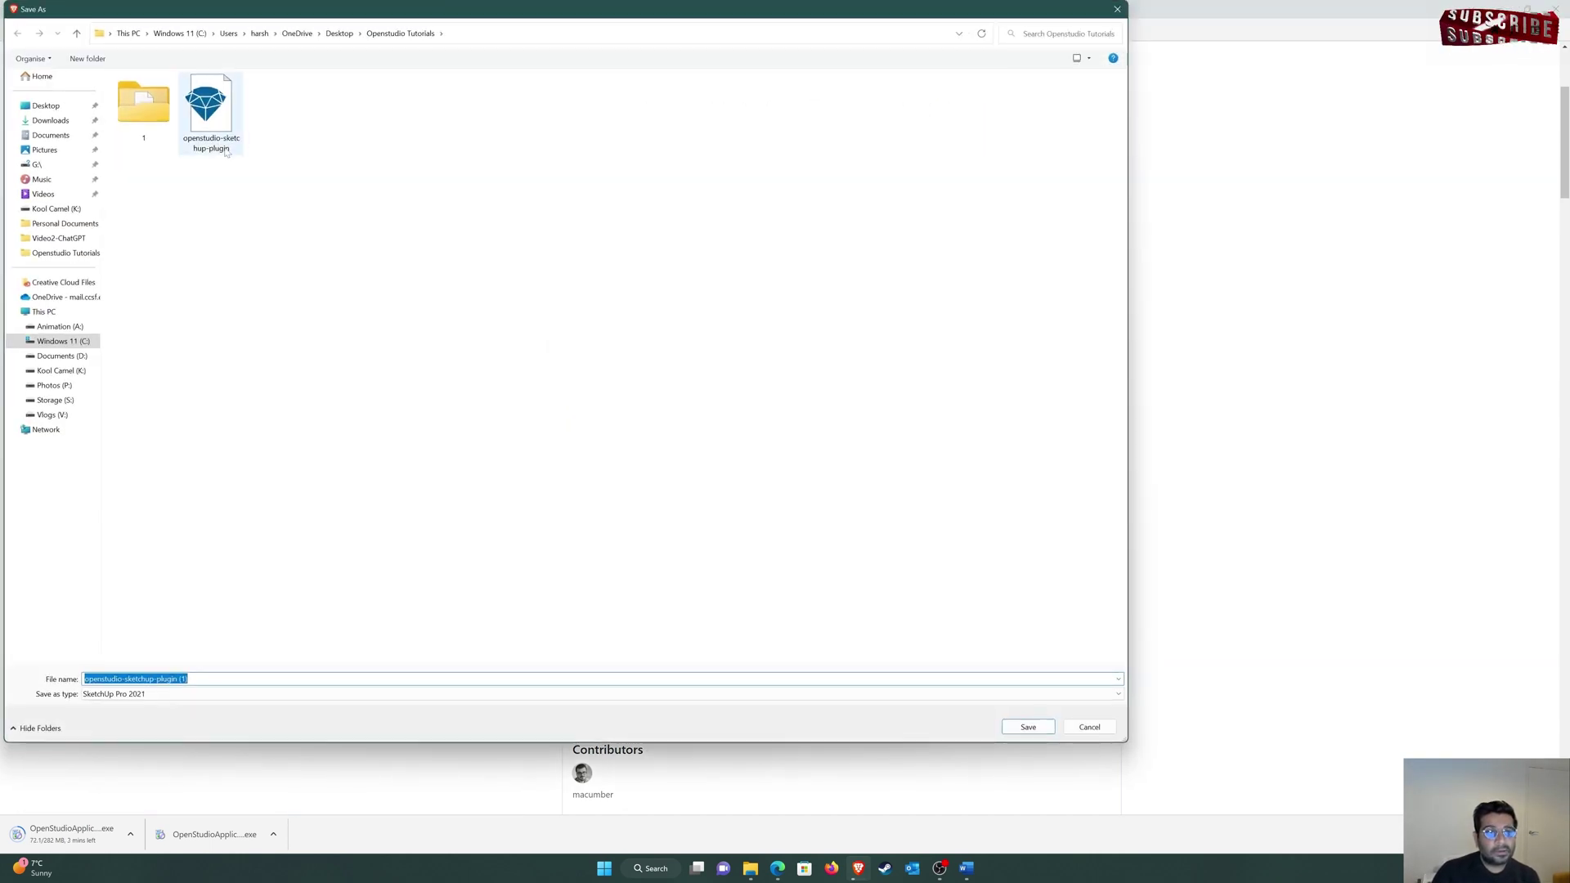
pyautogui.click(215, 121)
pyautogui.doubleClick(214, 121)
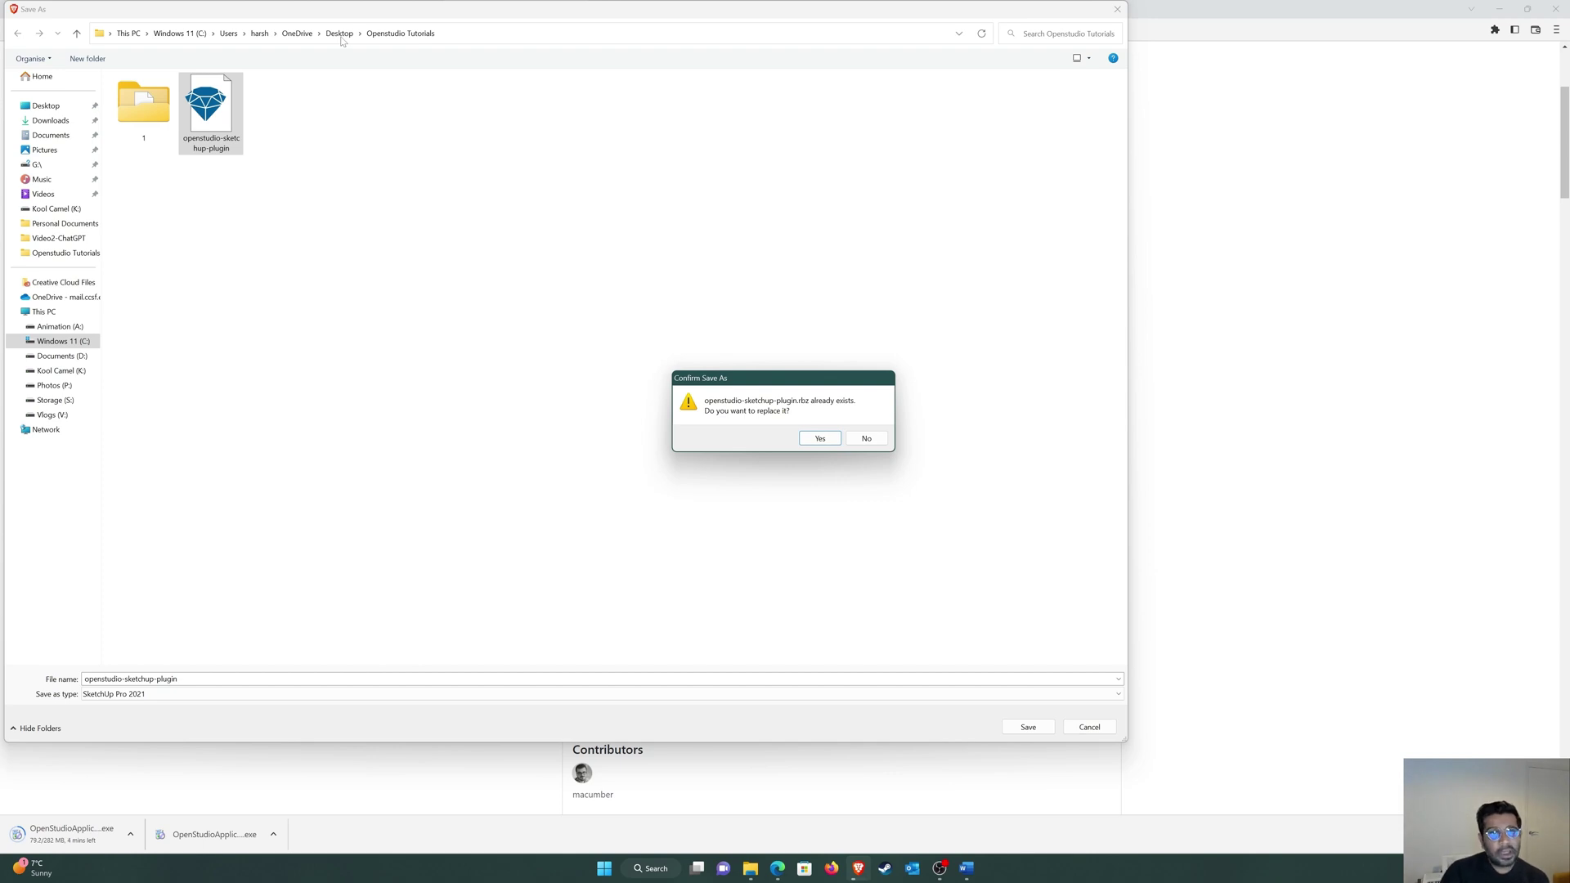
pyautogui.click(819, 438)
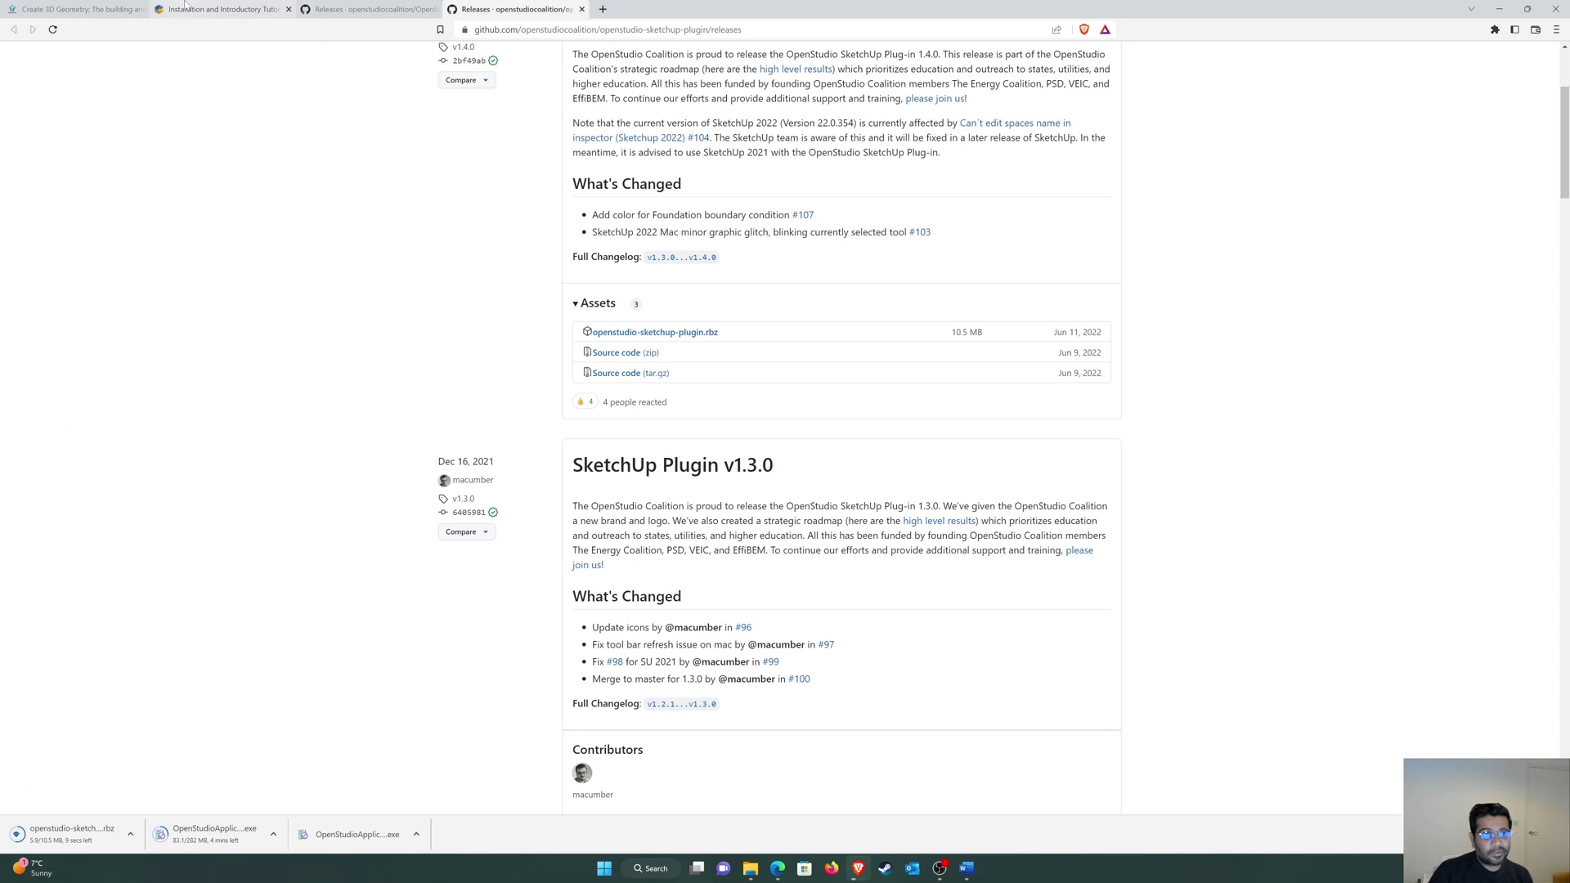
# Go from the installation tutorial to the Building Component Library website
pyautogui.click(214, 9)
pyautogui.scroll(-3, 776, 436)
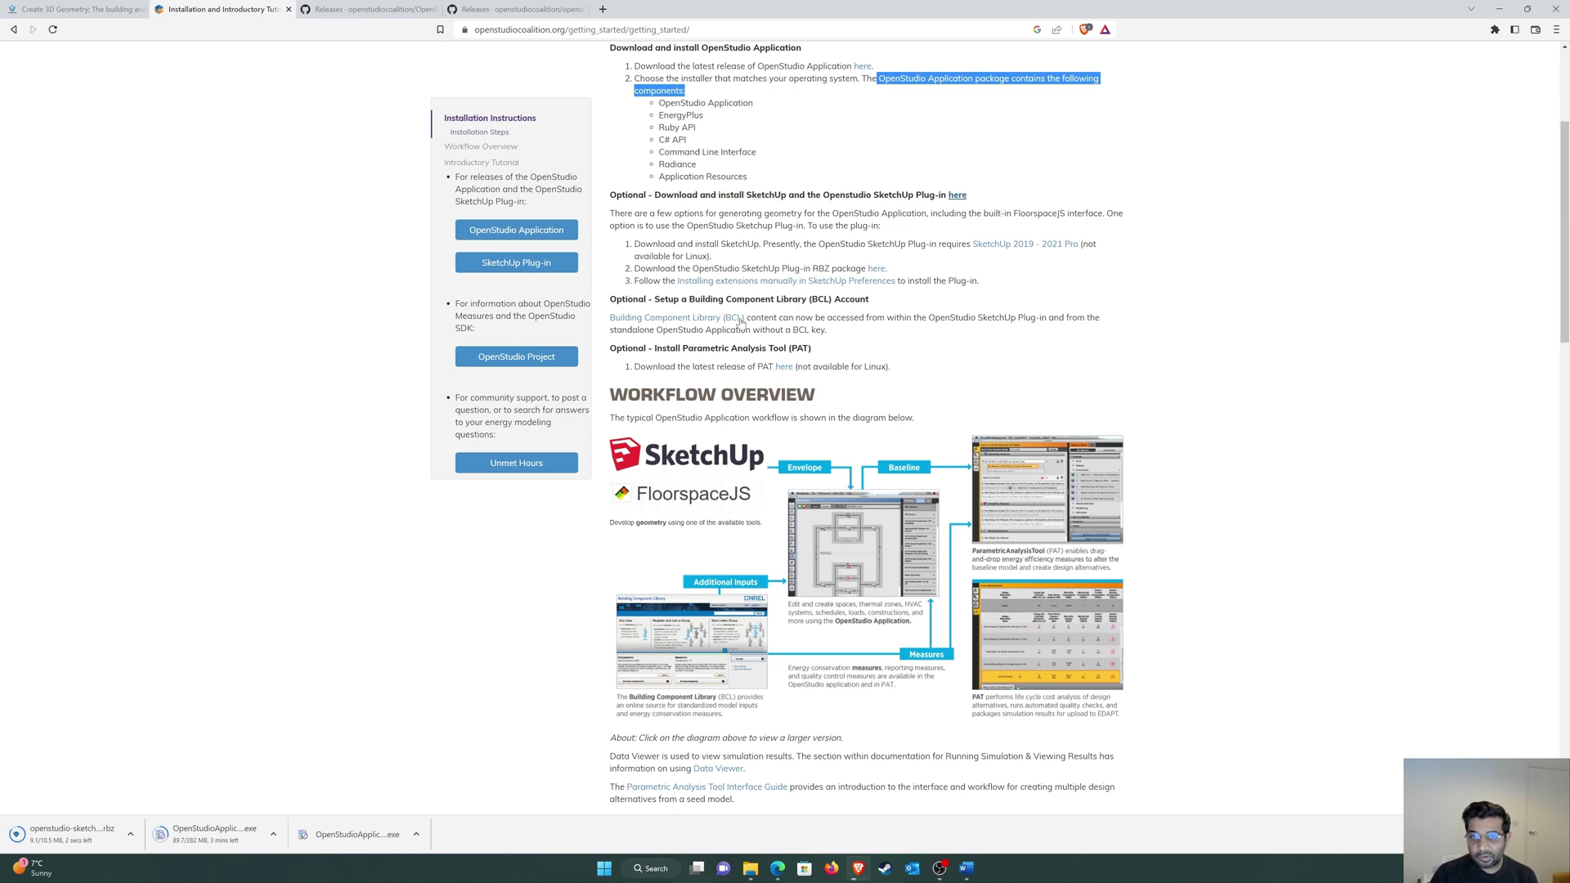
pyautogui.click(693, 322)
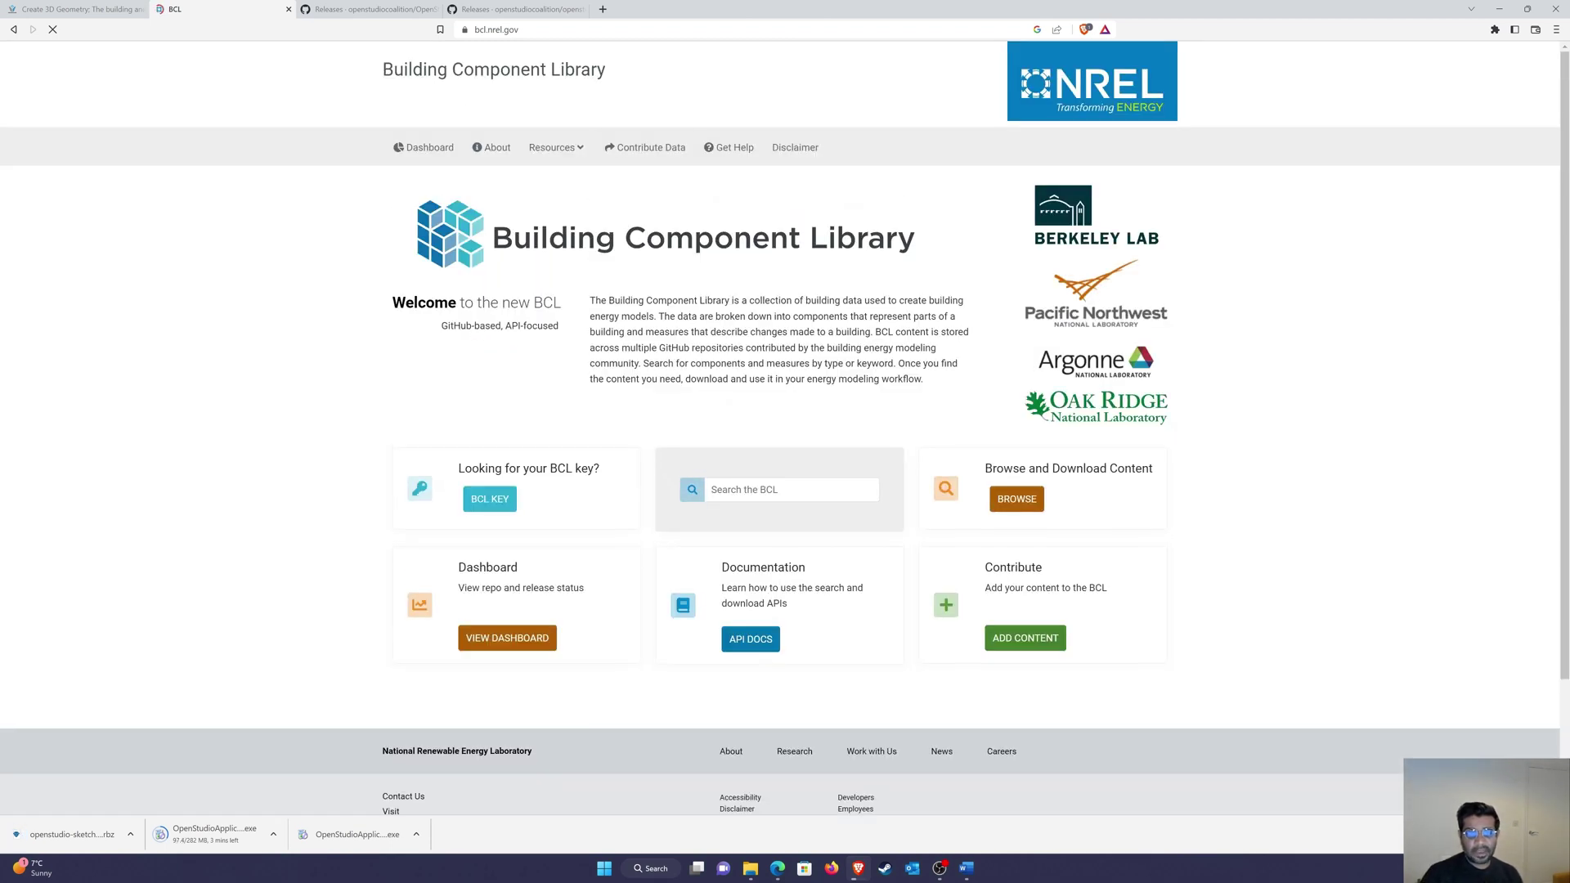
# Open the BCL key documentation and highlight the note that the key is no longer needed
pyautogui.click(555, 149)
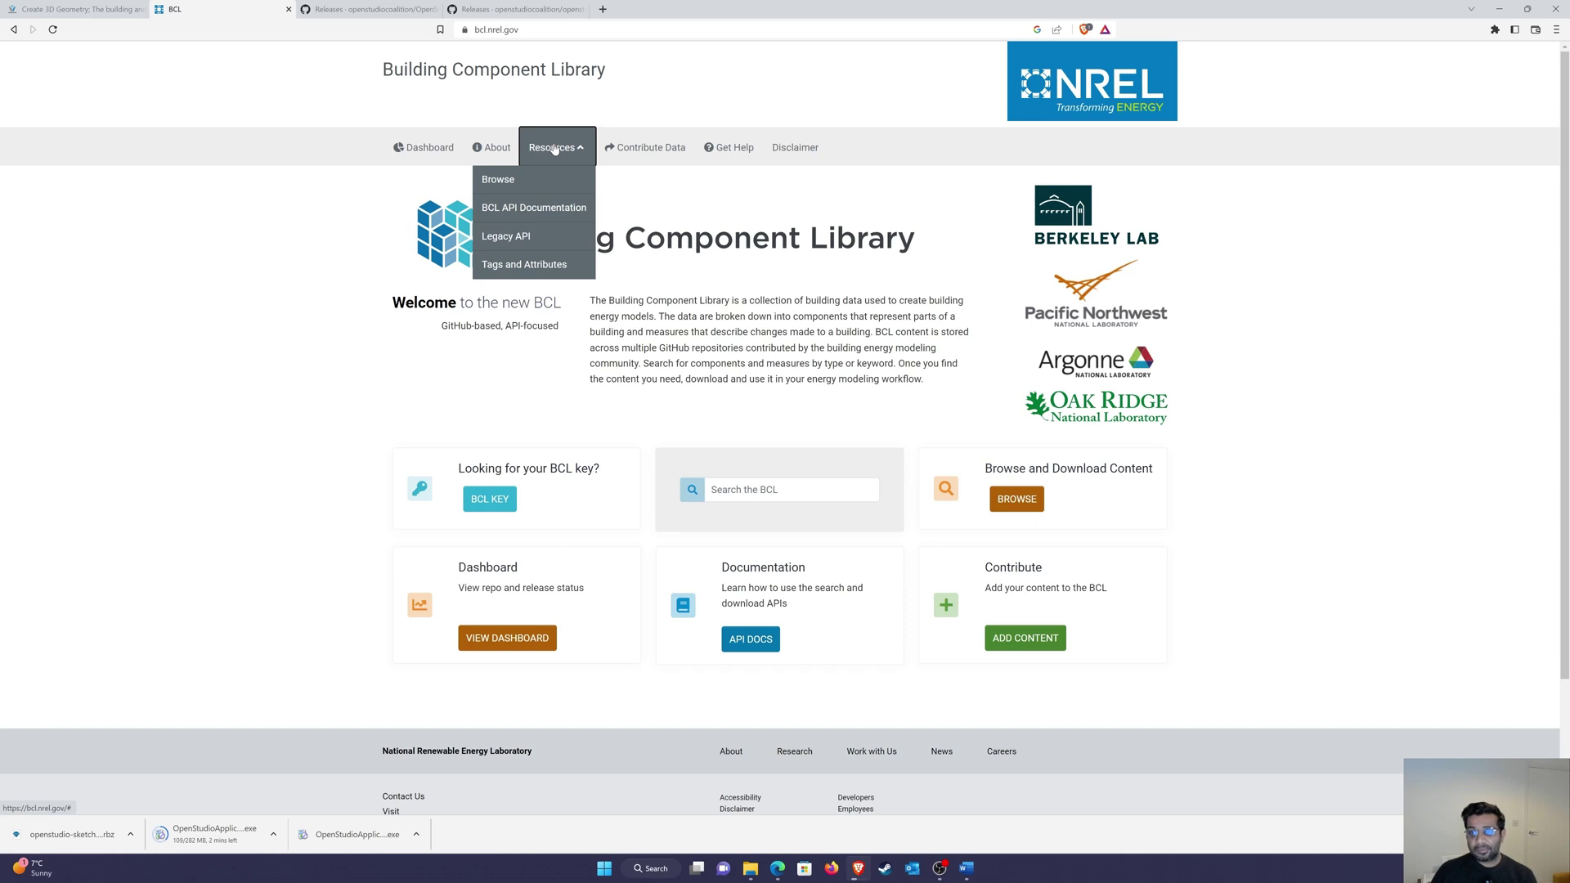
pyautogui.click(554, 148)
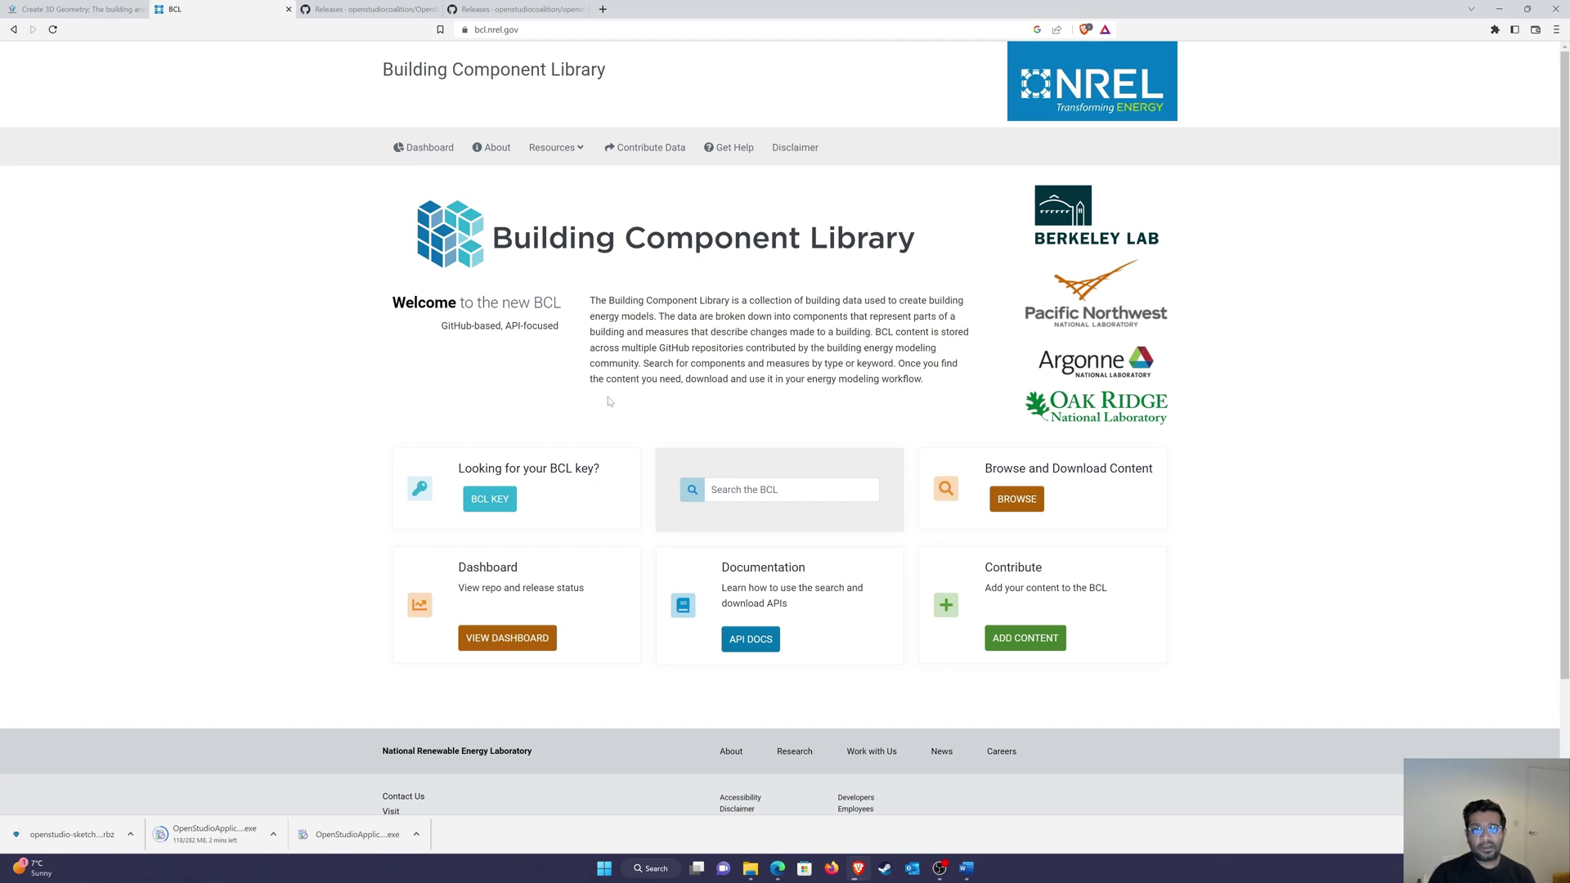
pyautogui.click(499, 511)
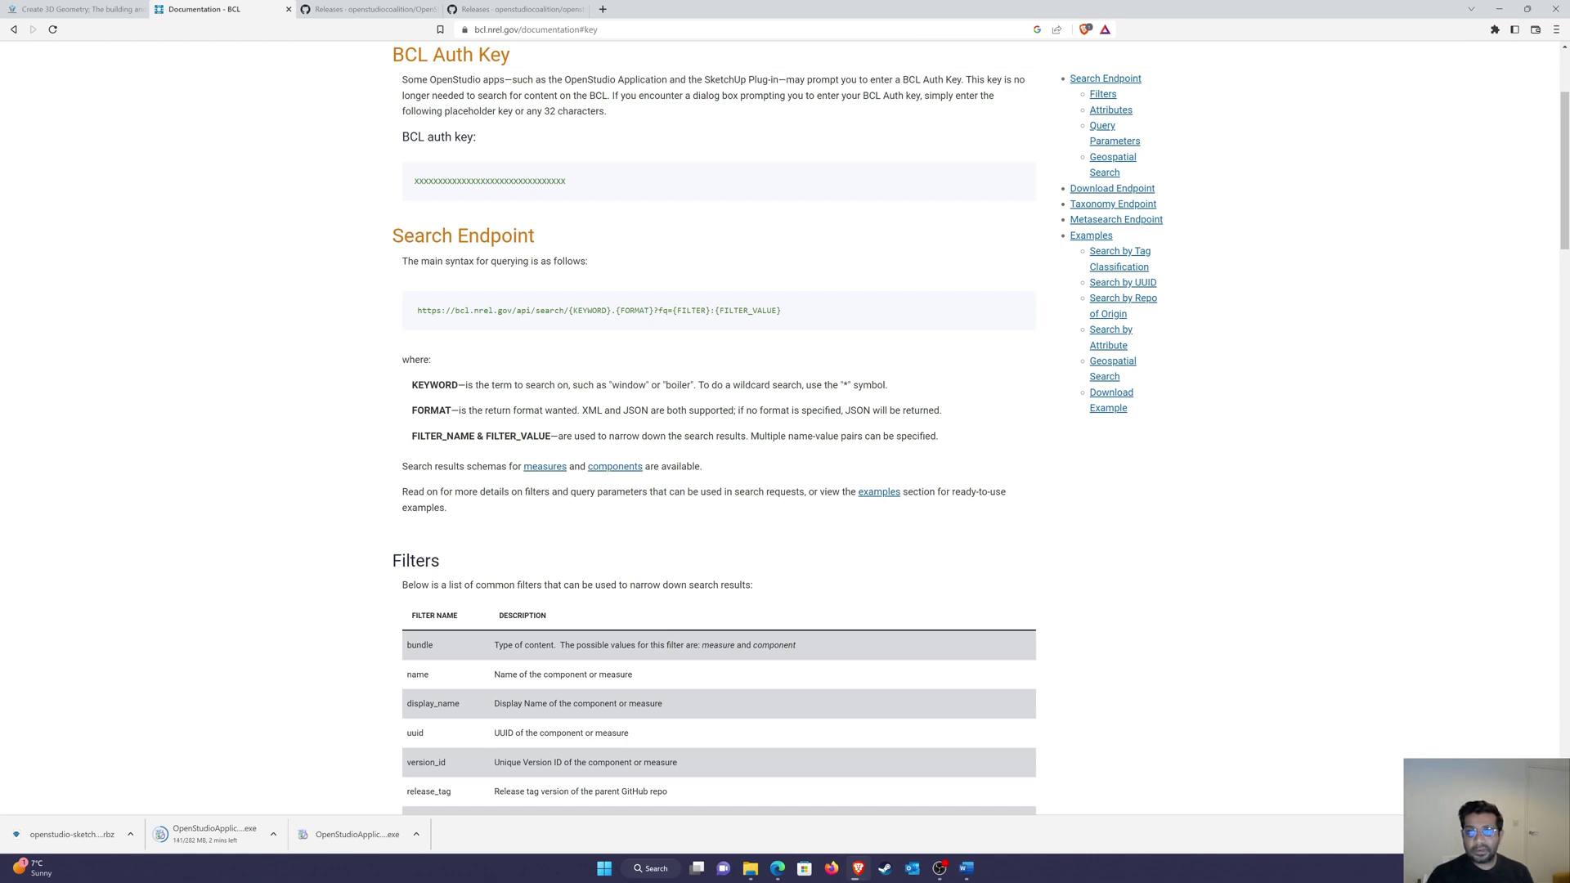
pyautogui.moveTo(965, 80); pyautogui.dragTo(609, 102)
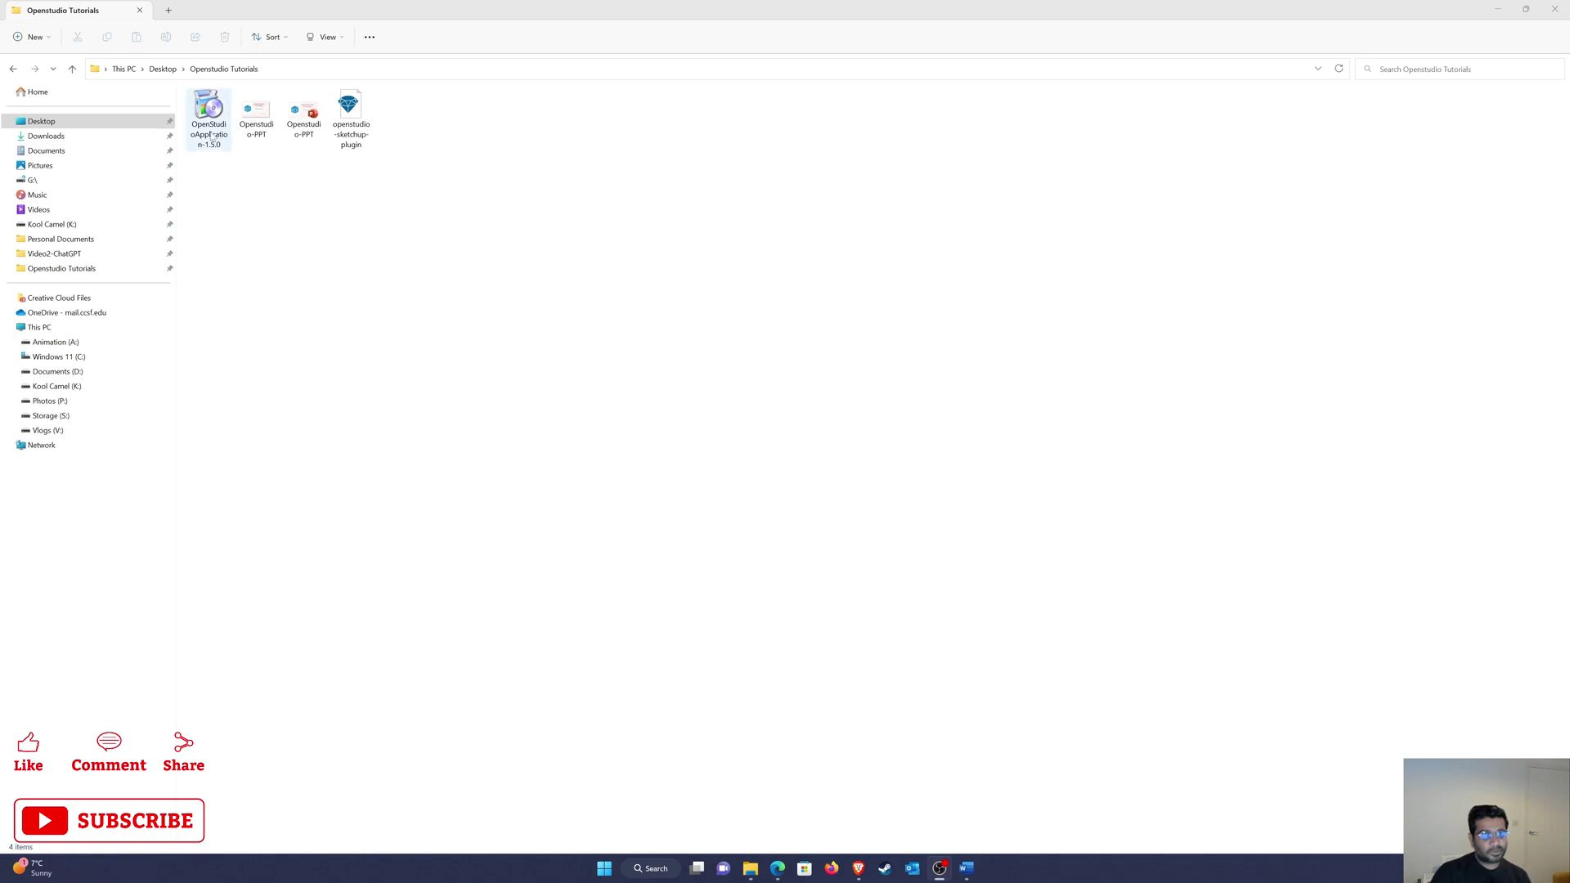
# Run the OpenStudioApplication-1.5.0 installer from the Openstudio Tutorials folder
pyautogui.click(359, 142)
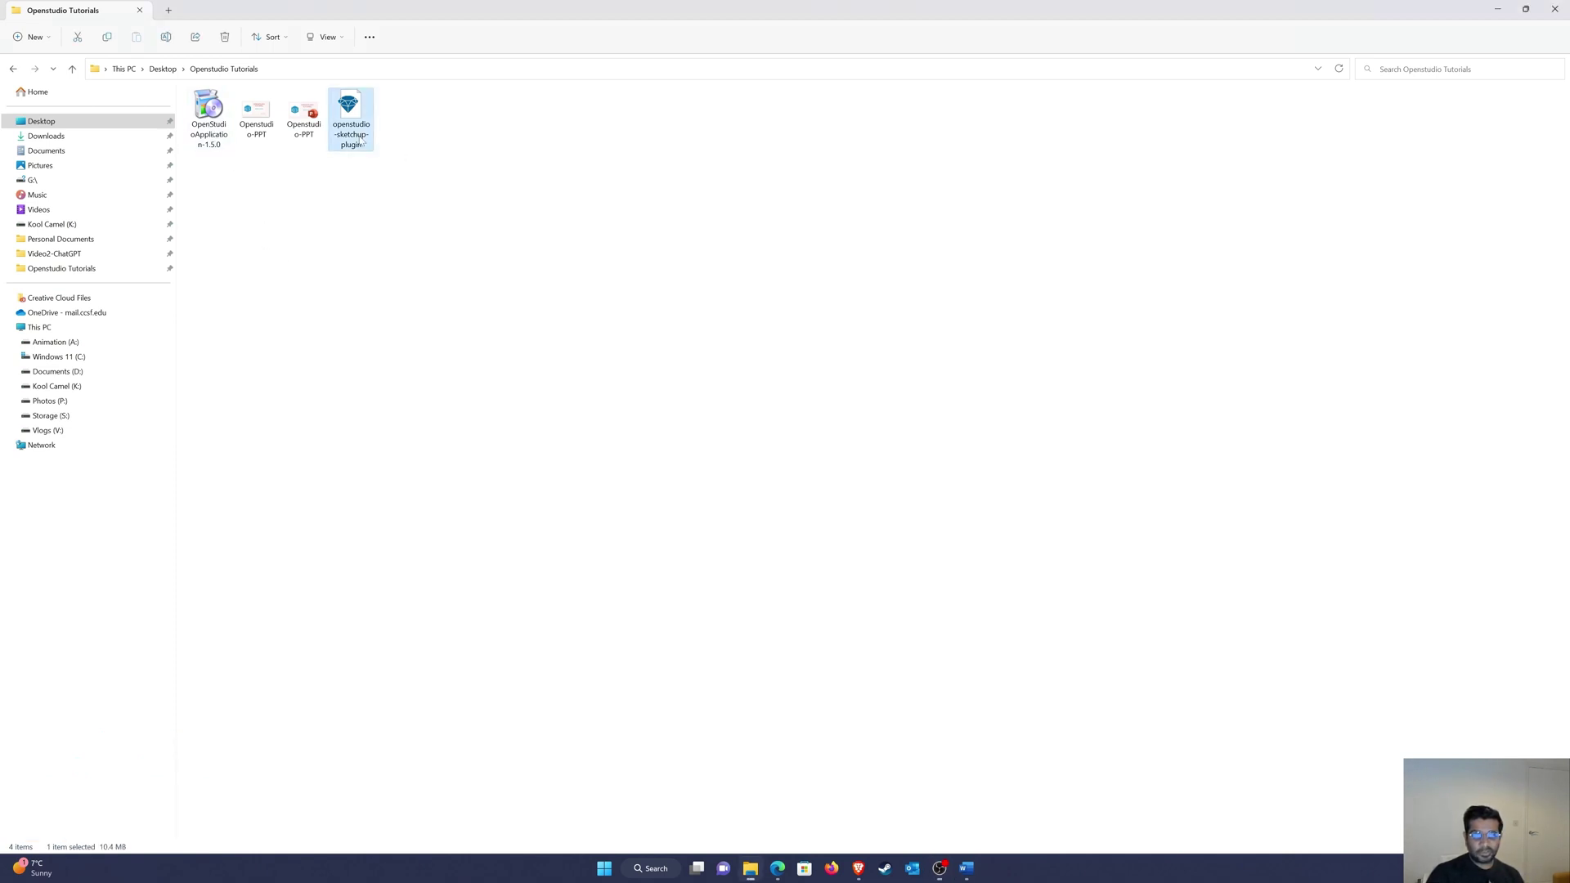
pyautogui.click(285, 278)
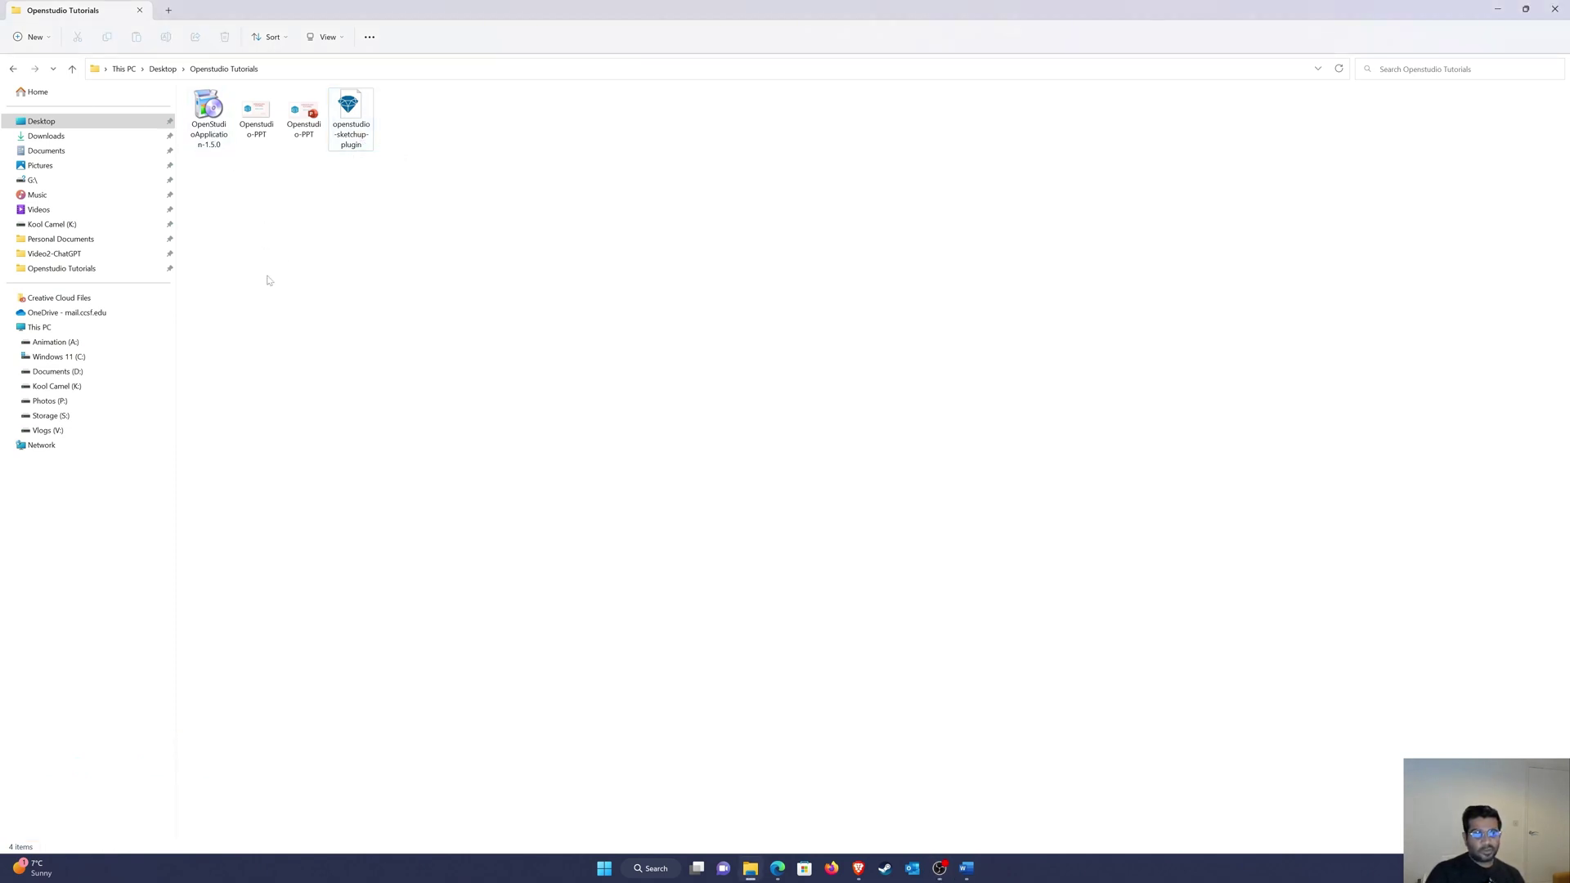
pyautogui.doubleClick(209, 129)
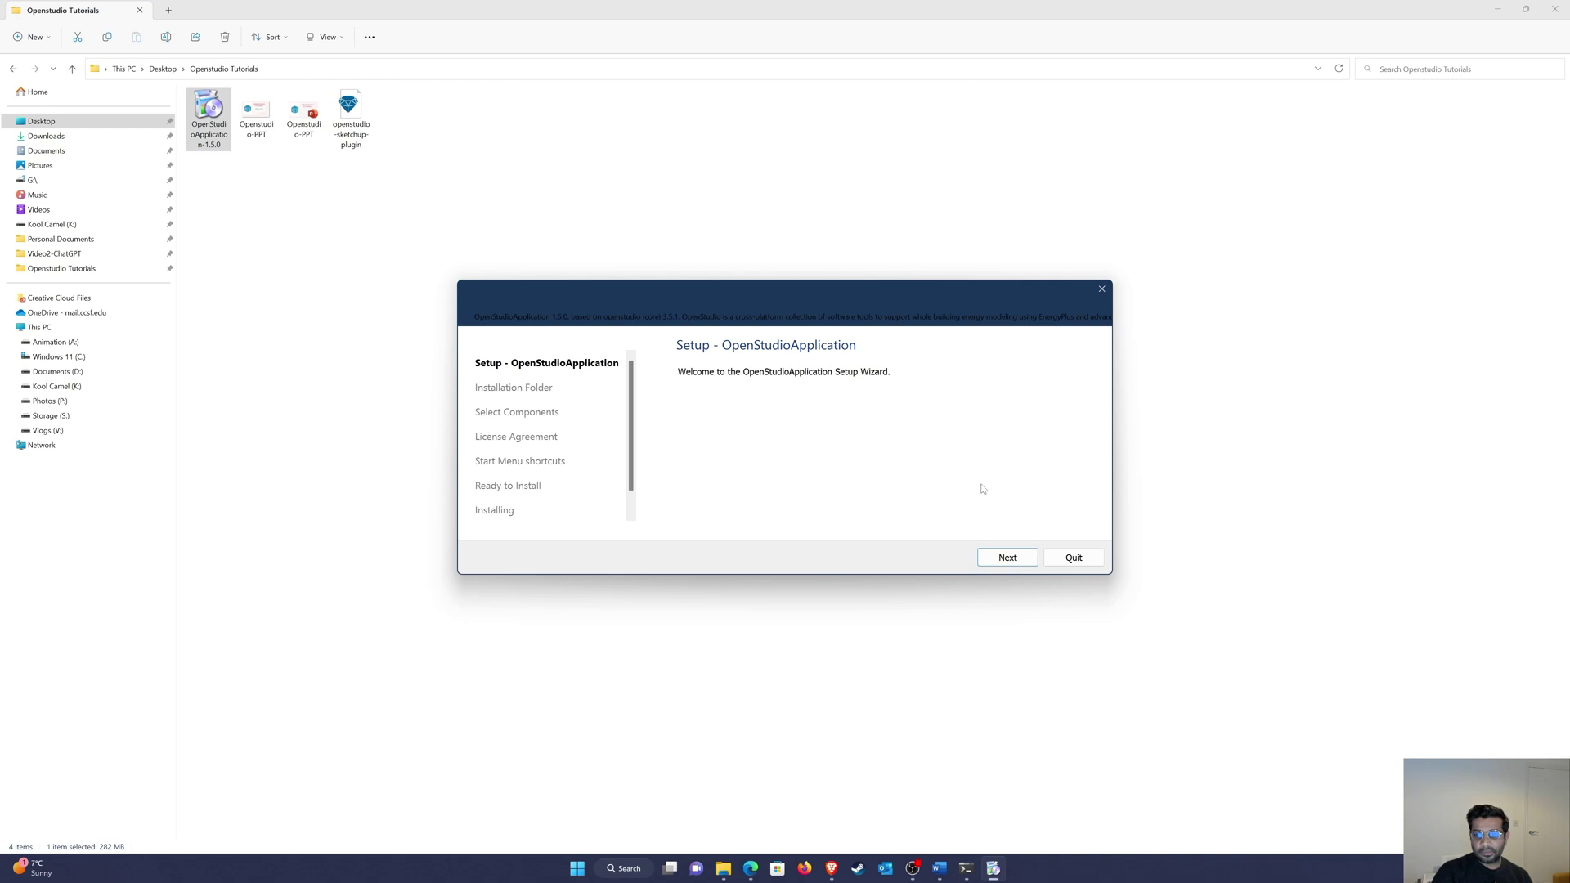
# Keep the default install folder C:\openstudioapplication-1.5.0 and continue to Select Components
pyautogui.click(1011, 565)
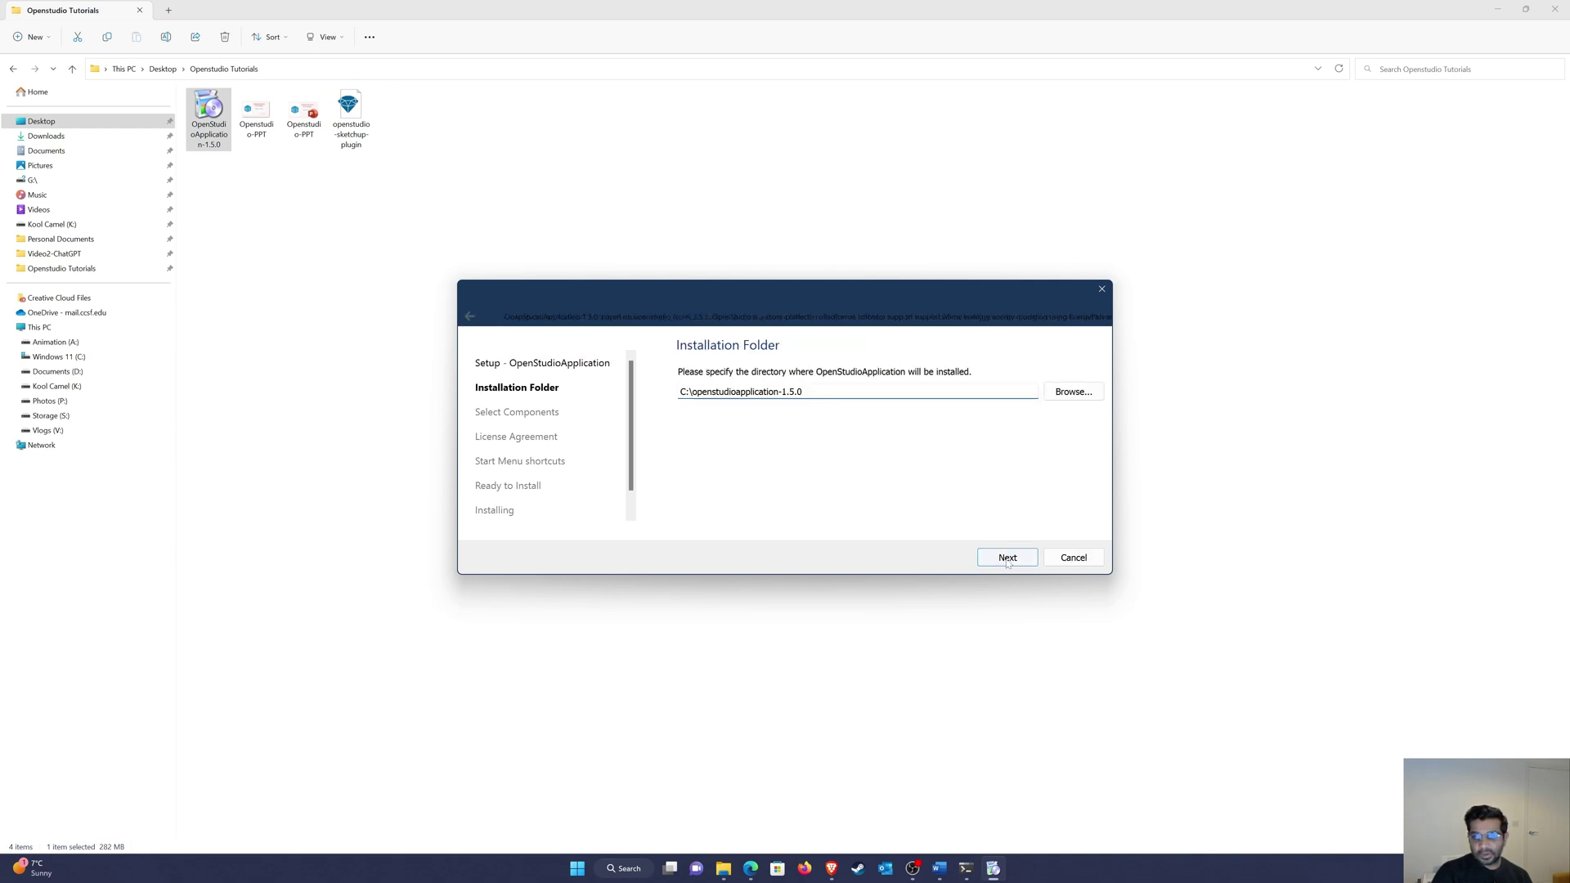
pyautogui.moveTo(802, 392); pyautogui.dragTo(680, 392)
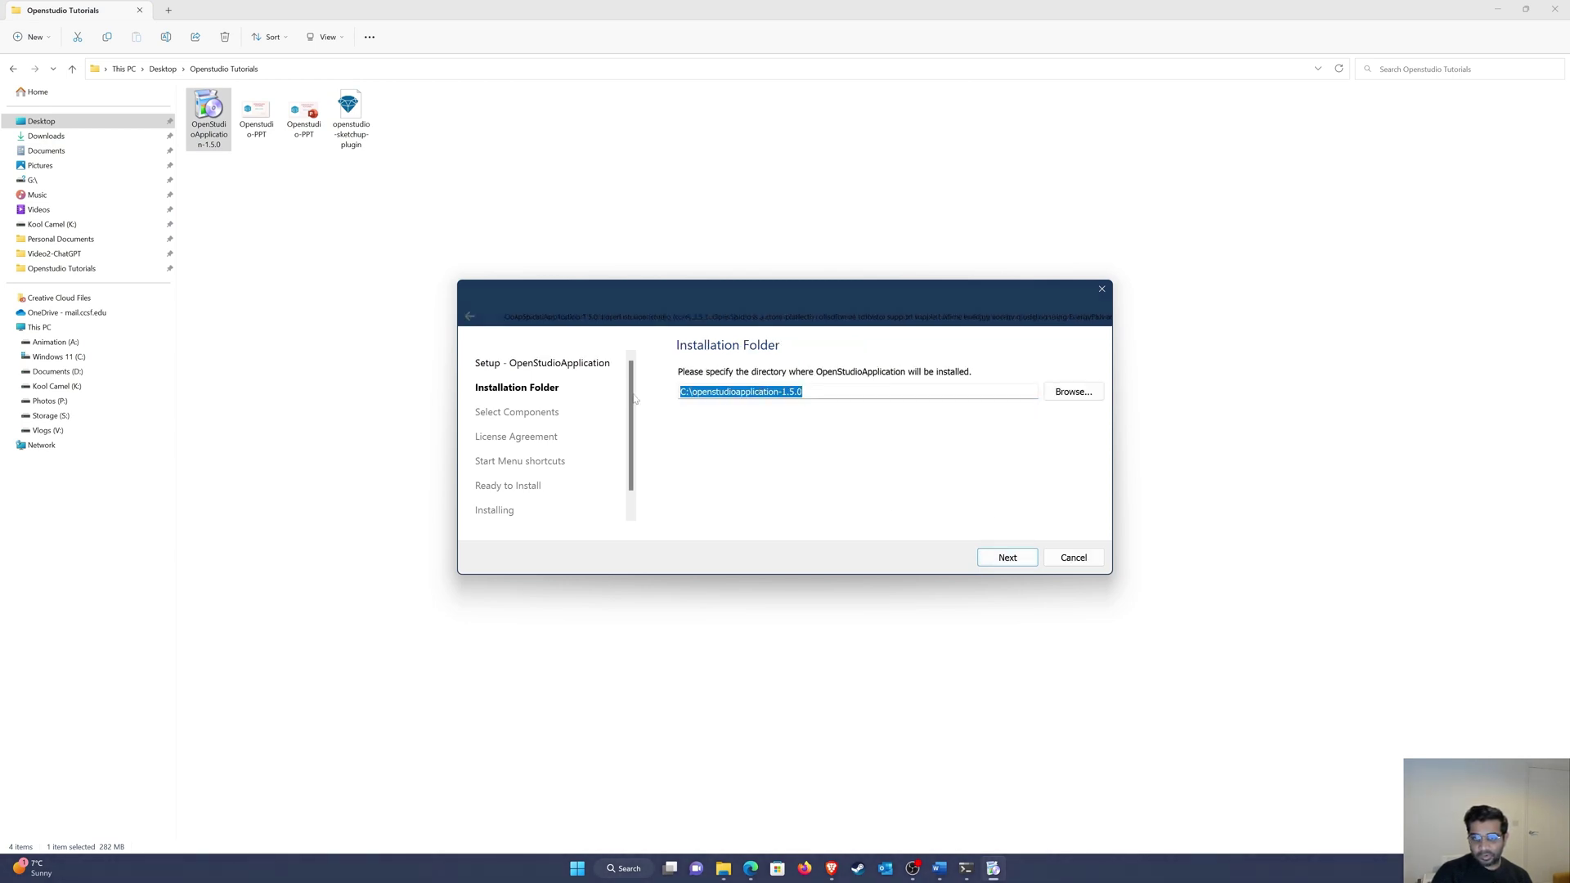
pyautogui.click(683, 392)
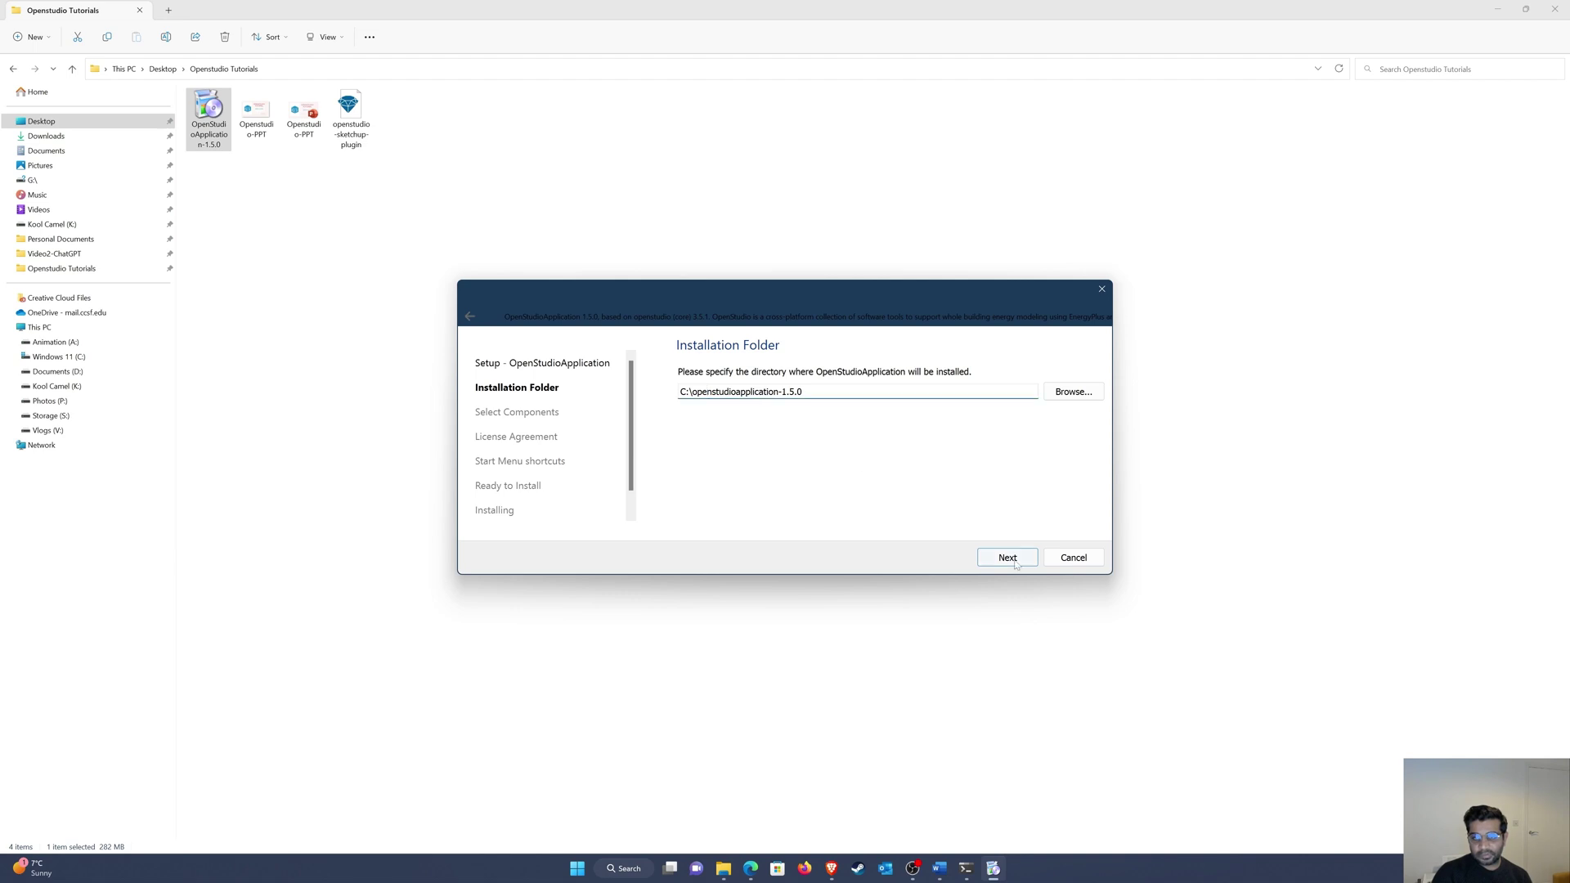
pyautogui.click(1068, 398)
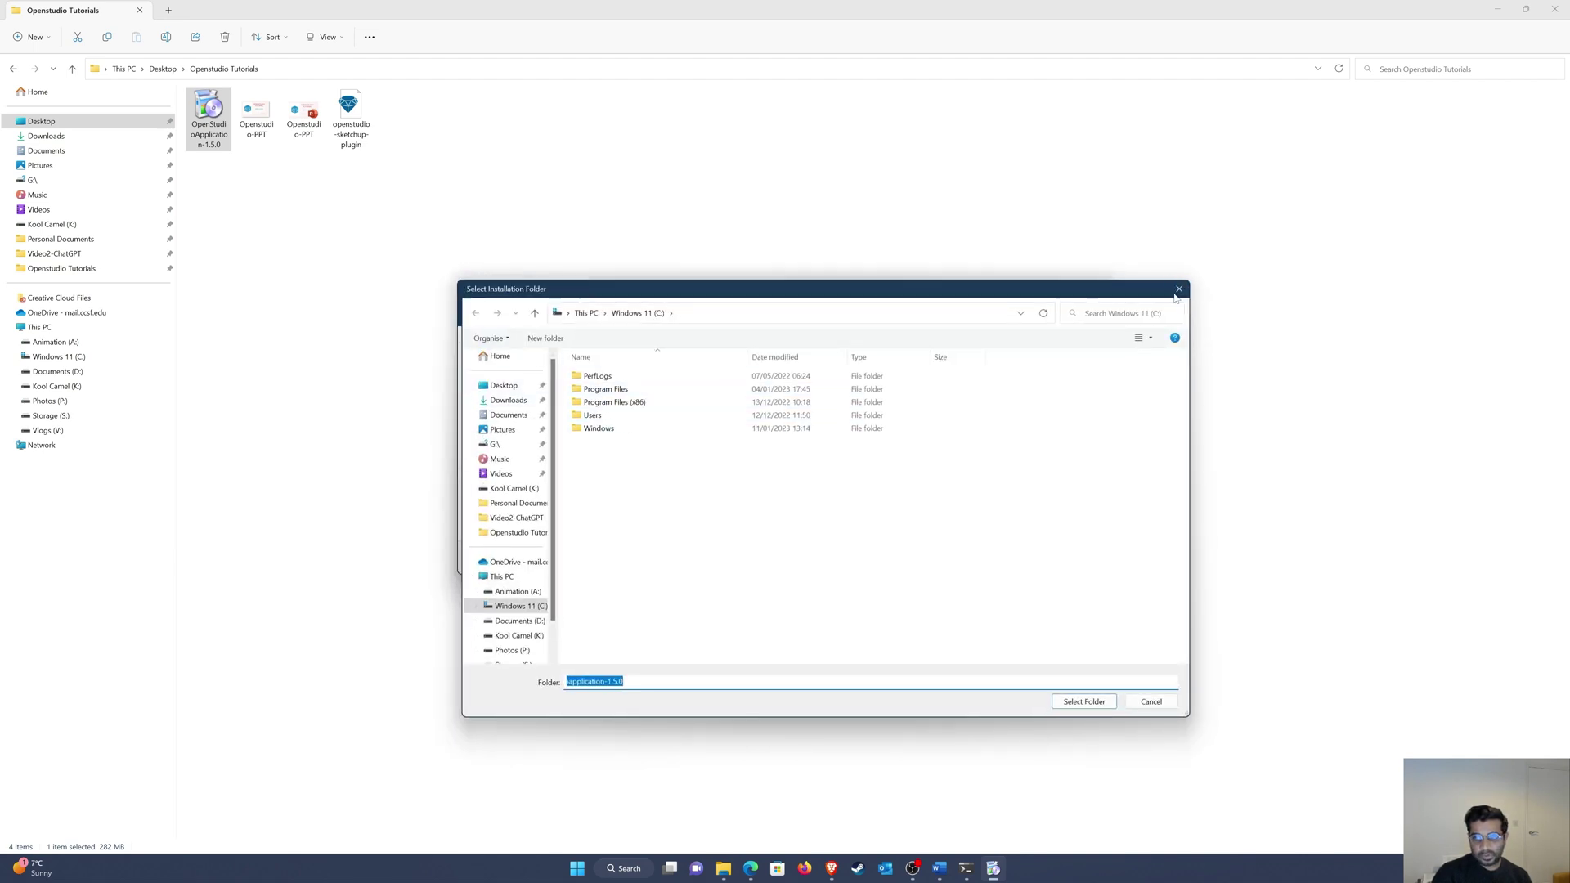
pyautogui.click(1180, 289)
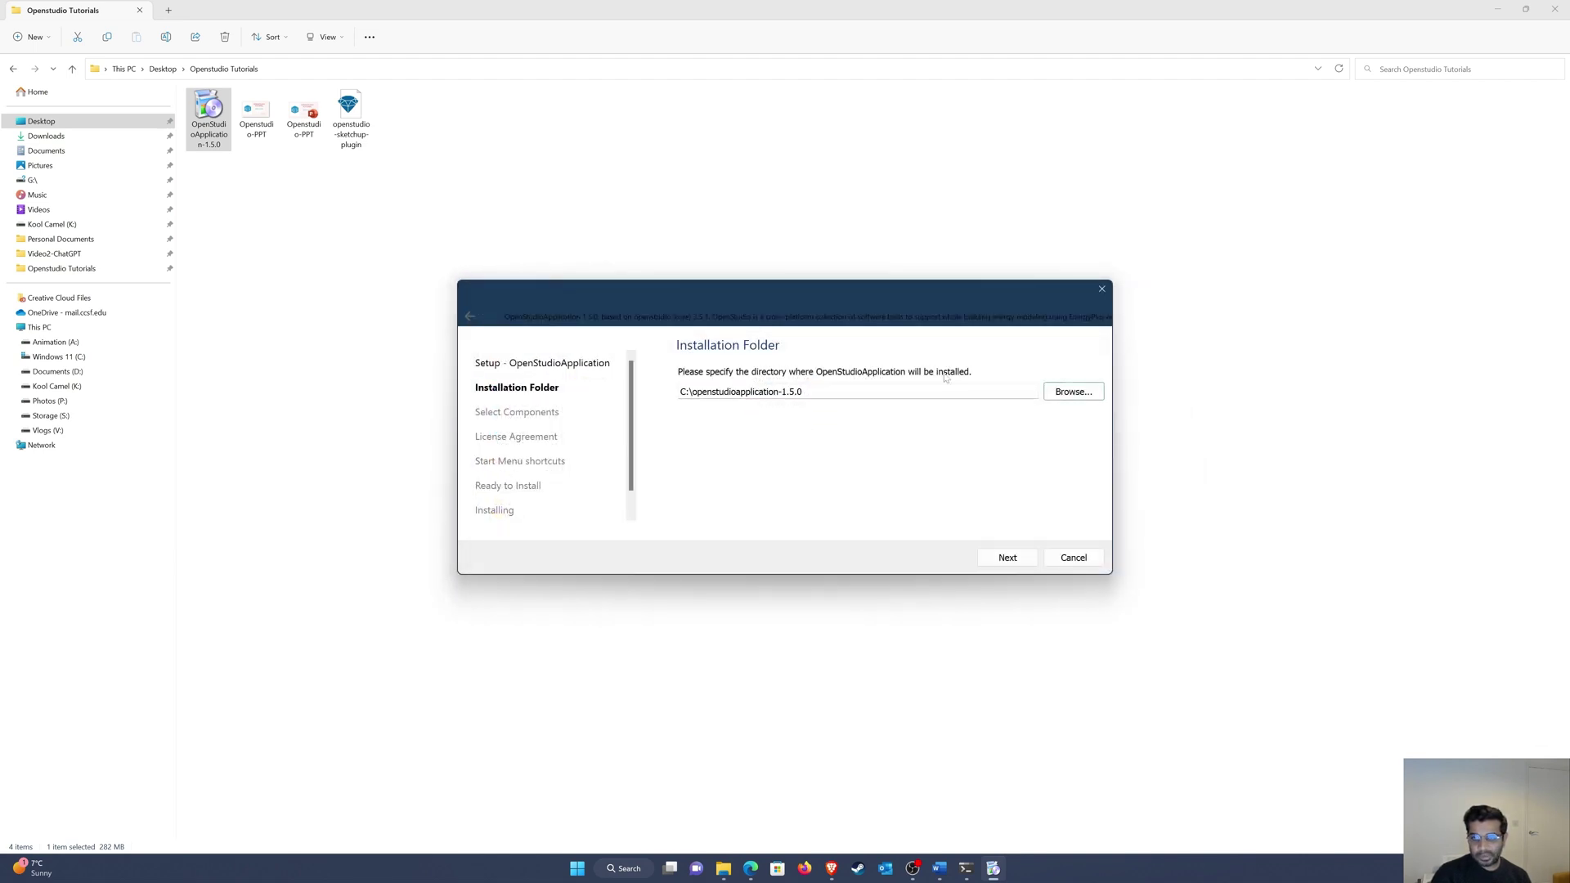
pyautogui.click(998, 559)
# Include the Python Bindings component in the installation
pyautogui.click(692, 465)
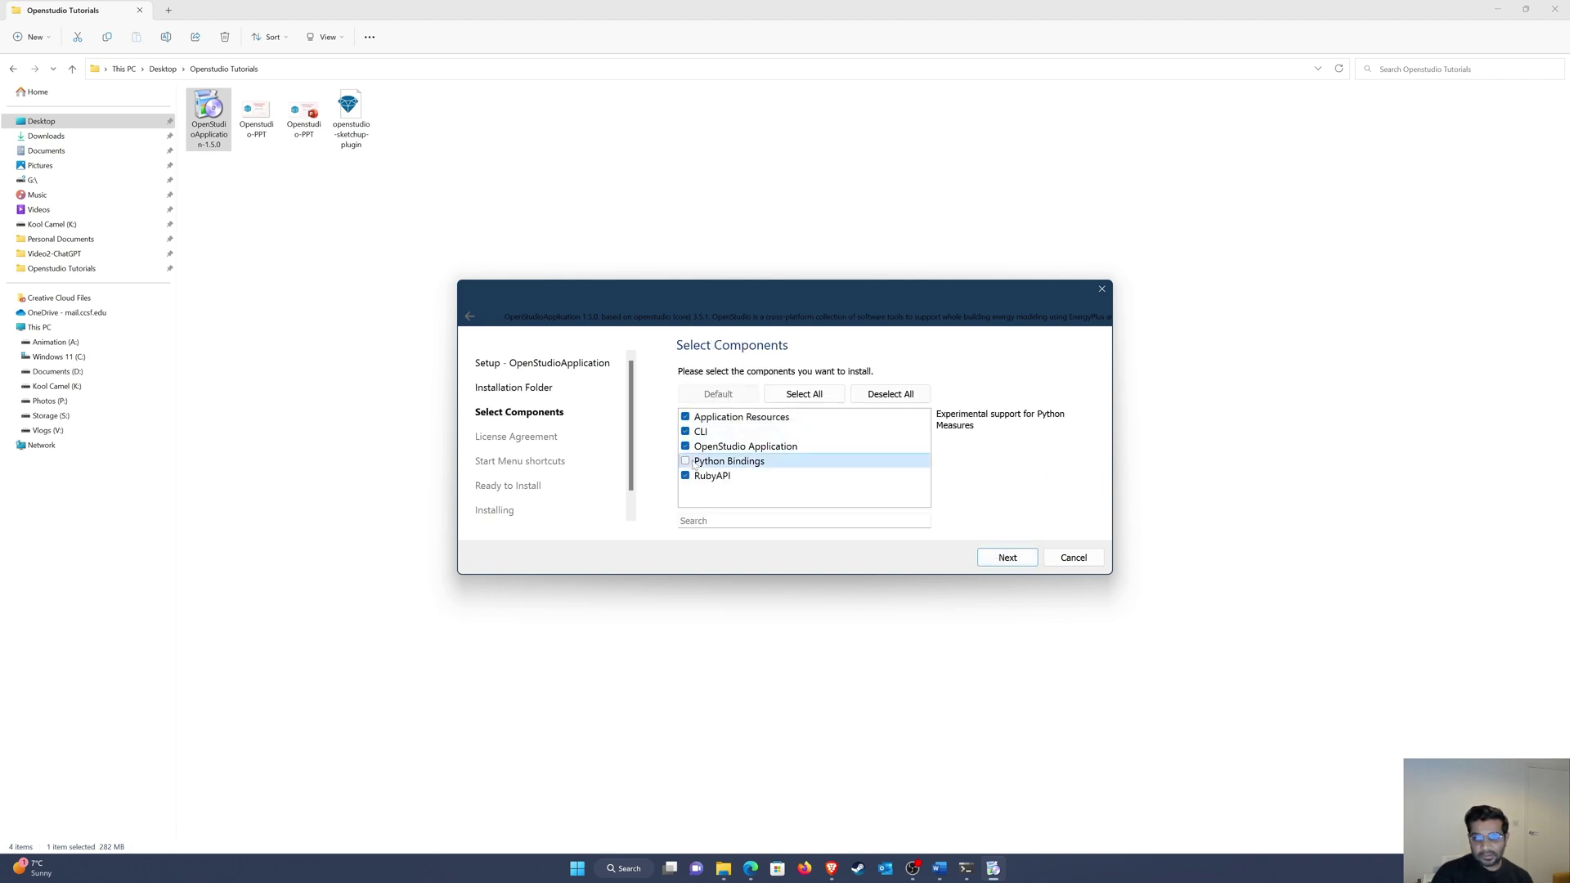
pyautogui.click(687, 463)
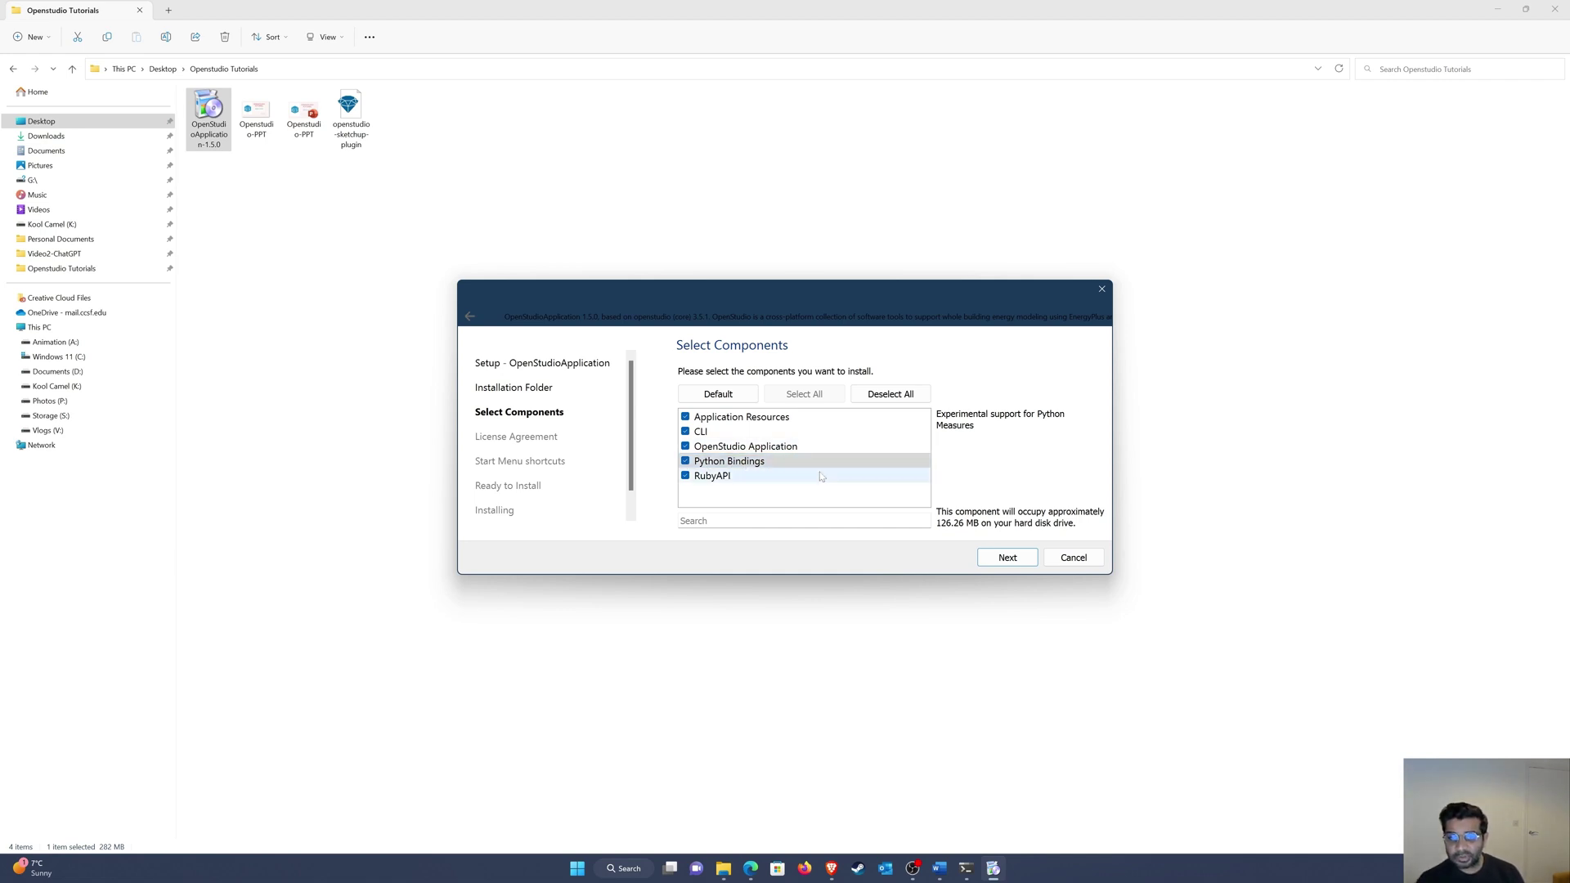
pyautogui.click(1007, 557)
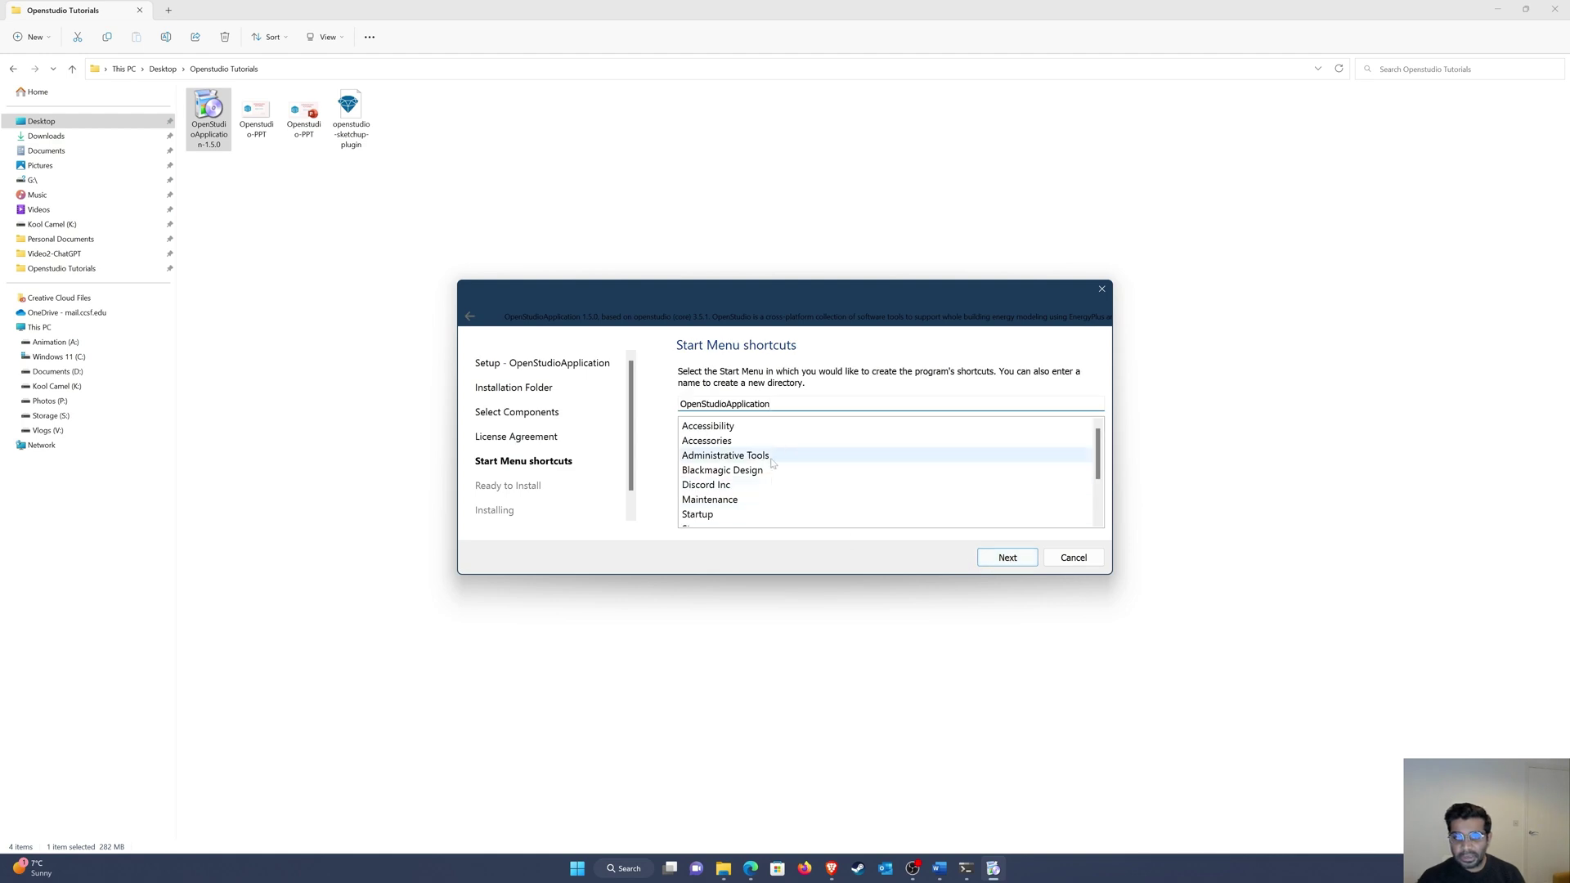
# Rename the Start Menu folder to OpenStudio1.5.0
pyautogui.hotkey('shift', 'Left')
pyautogui.hotkey('shift', 'Left')
pyautogui.hotkey('shift', 'Left')
pyautogui.hotkey('shift', 'Left')
pyautogui.hotkey('shift', 'Left')
pyautogui.hotkey('shift', 'Left')
pyautogui.hotkey('shift', 'Left')
pyautogui.hotkey('shift', 'Left')
pyautogui.hotkey('shift', 'Left')
pyautogui.hotkey('shift', 'Left')
pyautogui.hotkey('shift', 'Left')
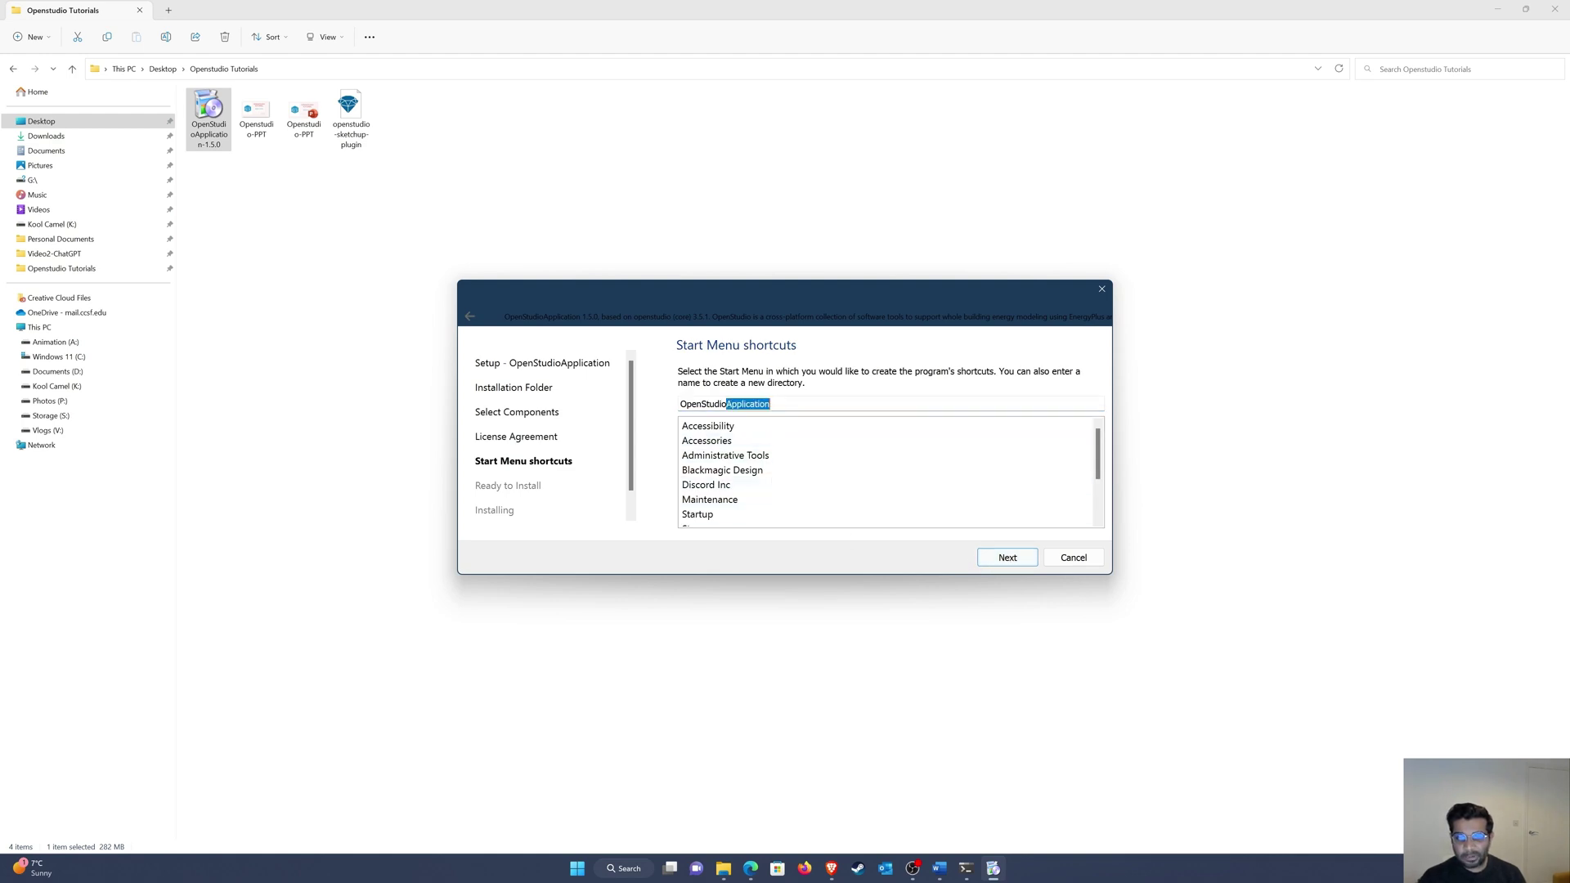
pyautogui.press('BackSpace')
pyautogui.write('1.')
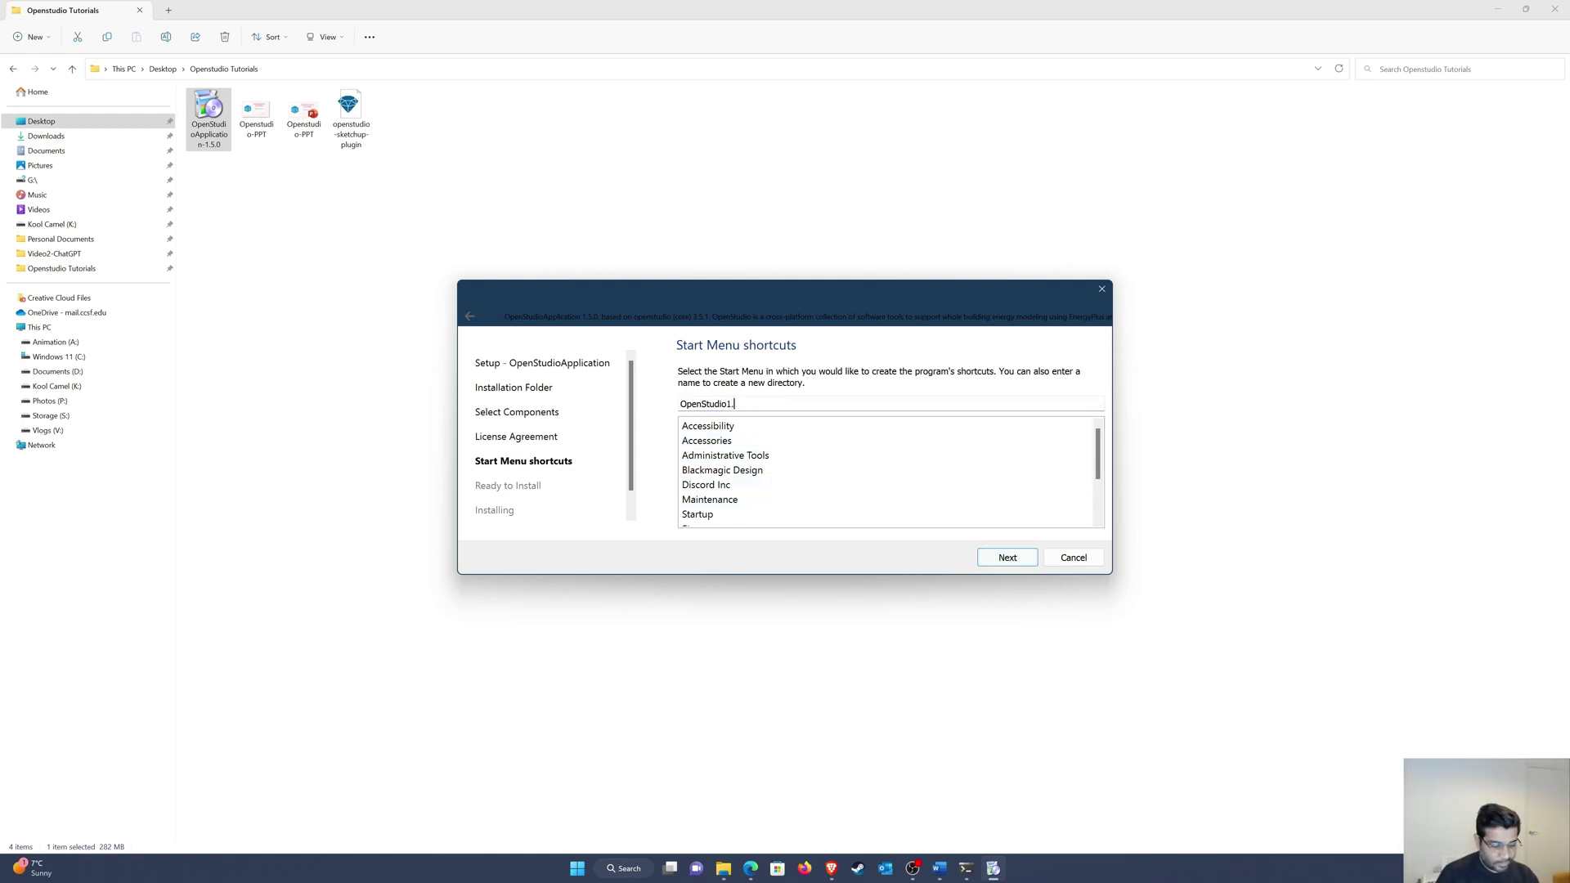
pyautogui.write('5.0')
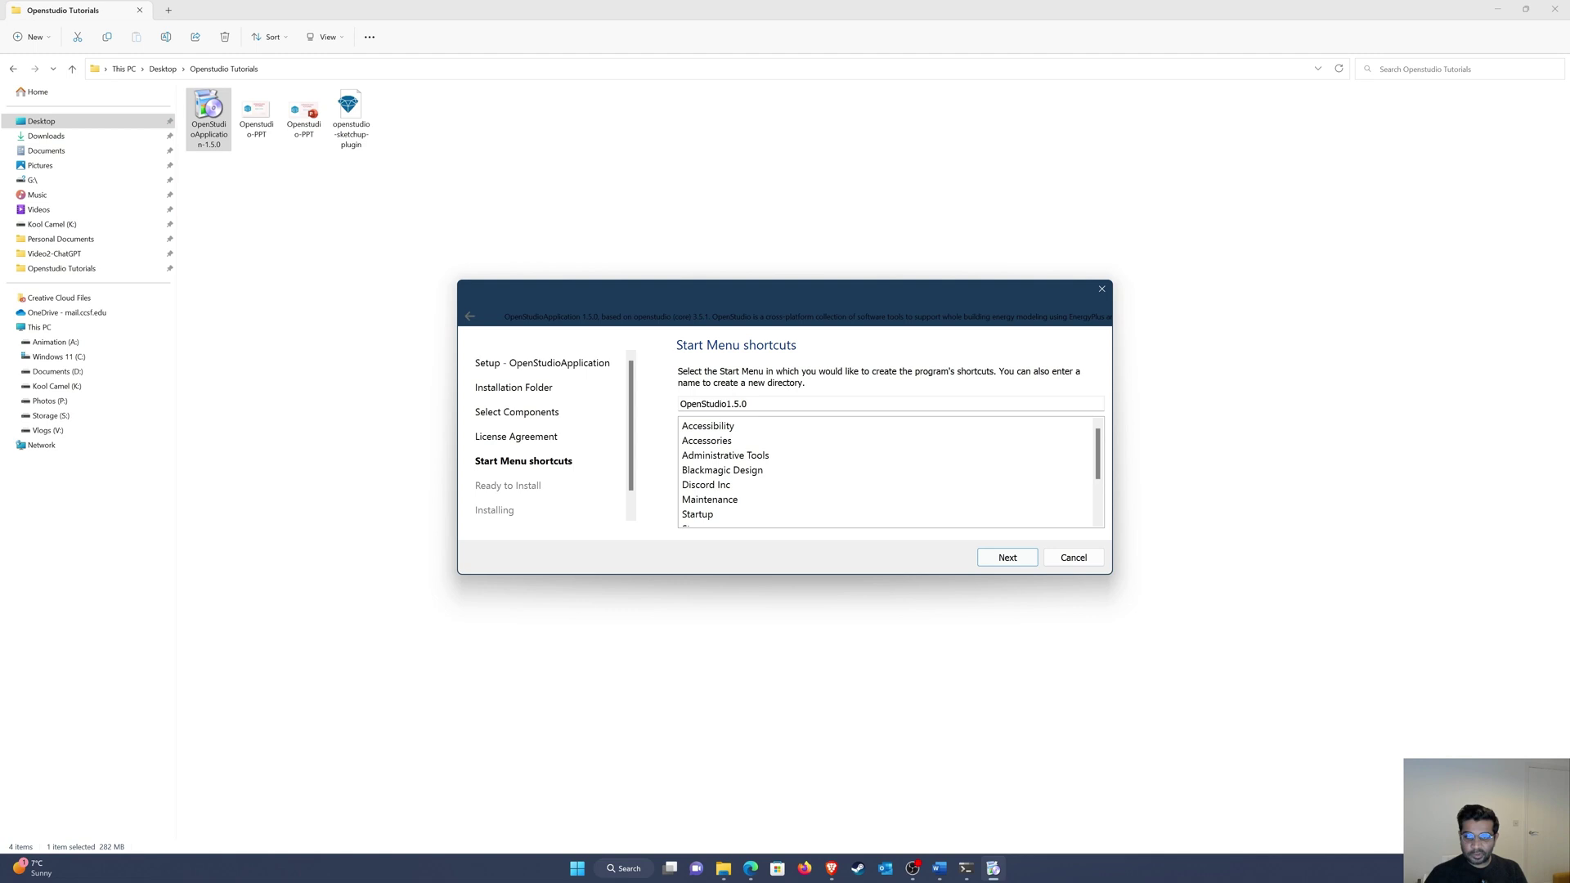
# Install OpenStudio Application and close the finished setup wizard
pyautogui.click(998, 563)
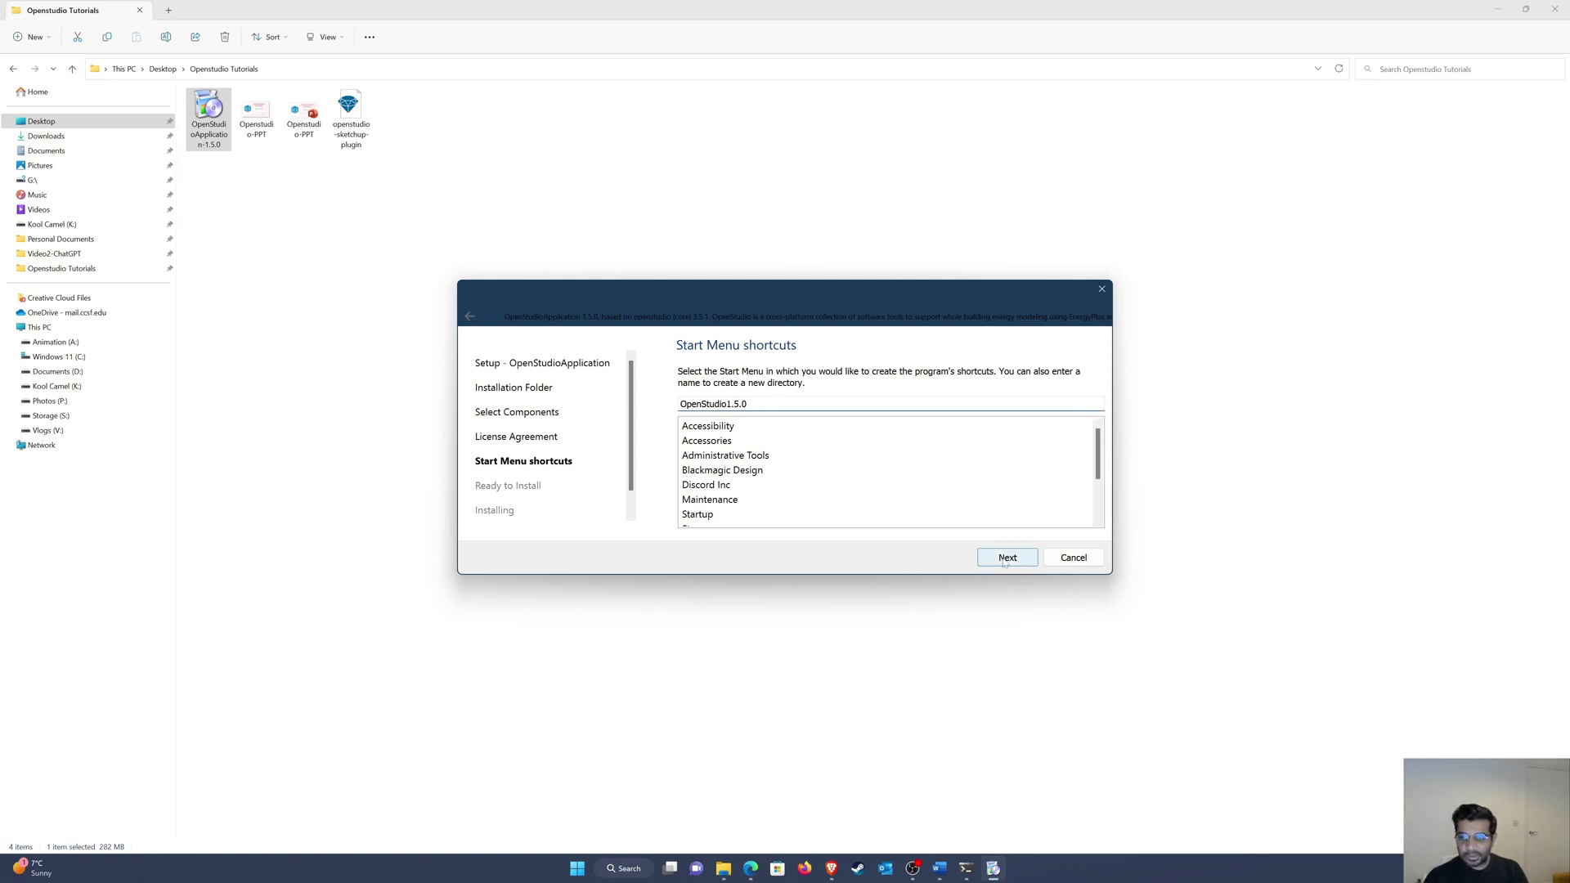
pyautogui.click(1021, 562)
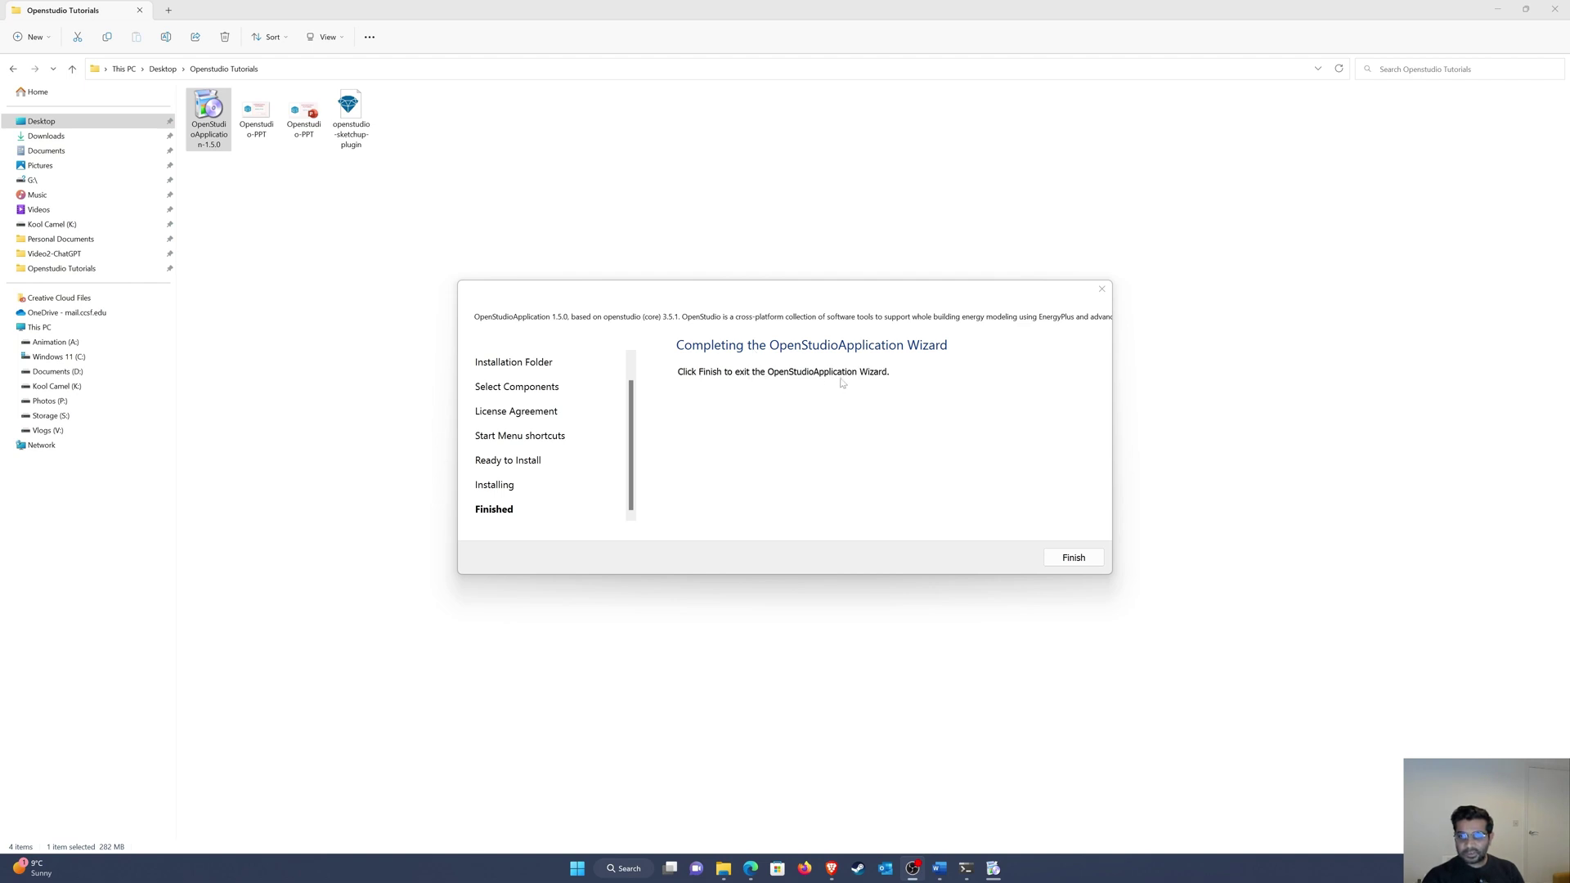
pyautogui.click(1070, 559)
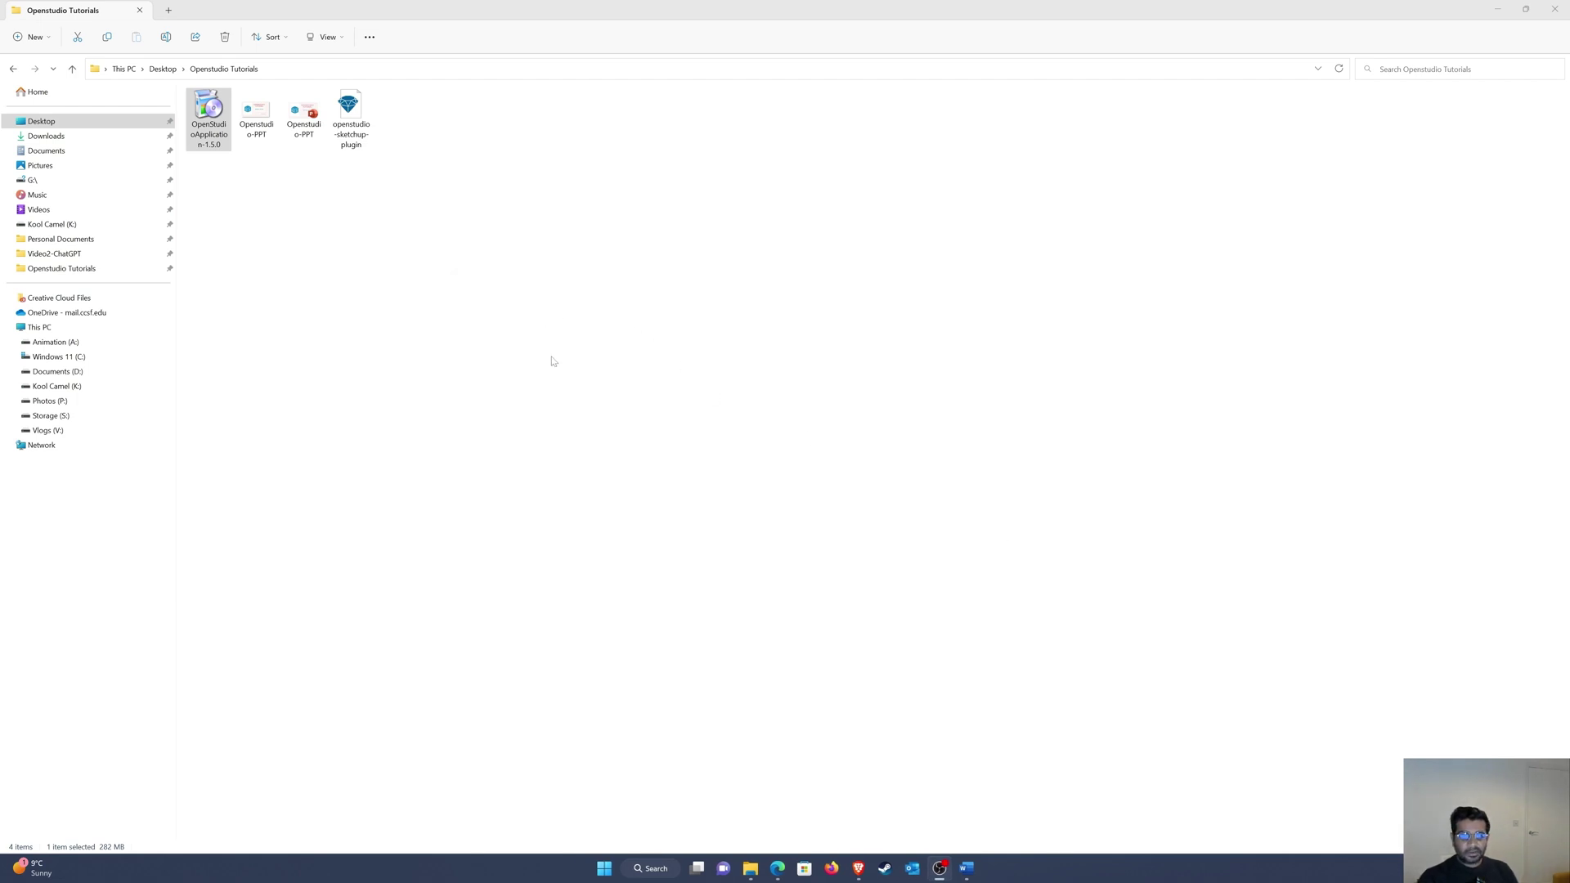
# Search the Start menu for 'openst' and launch the OpenStudio Application
pyautogui.click(654, 869)
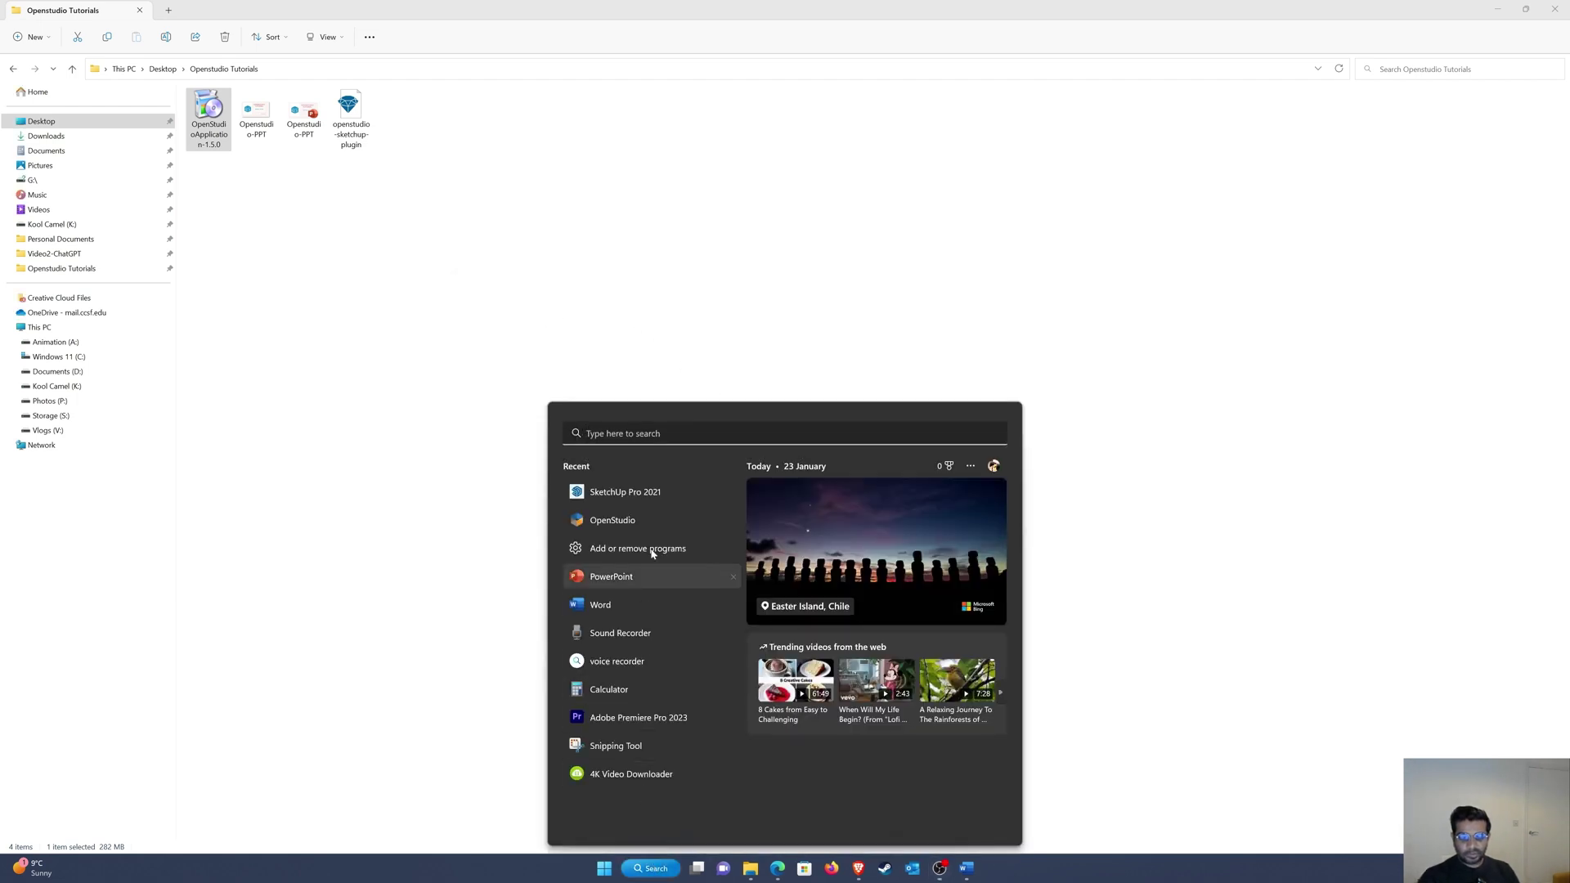
pyautogui.write('openst')
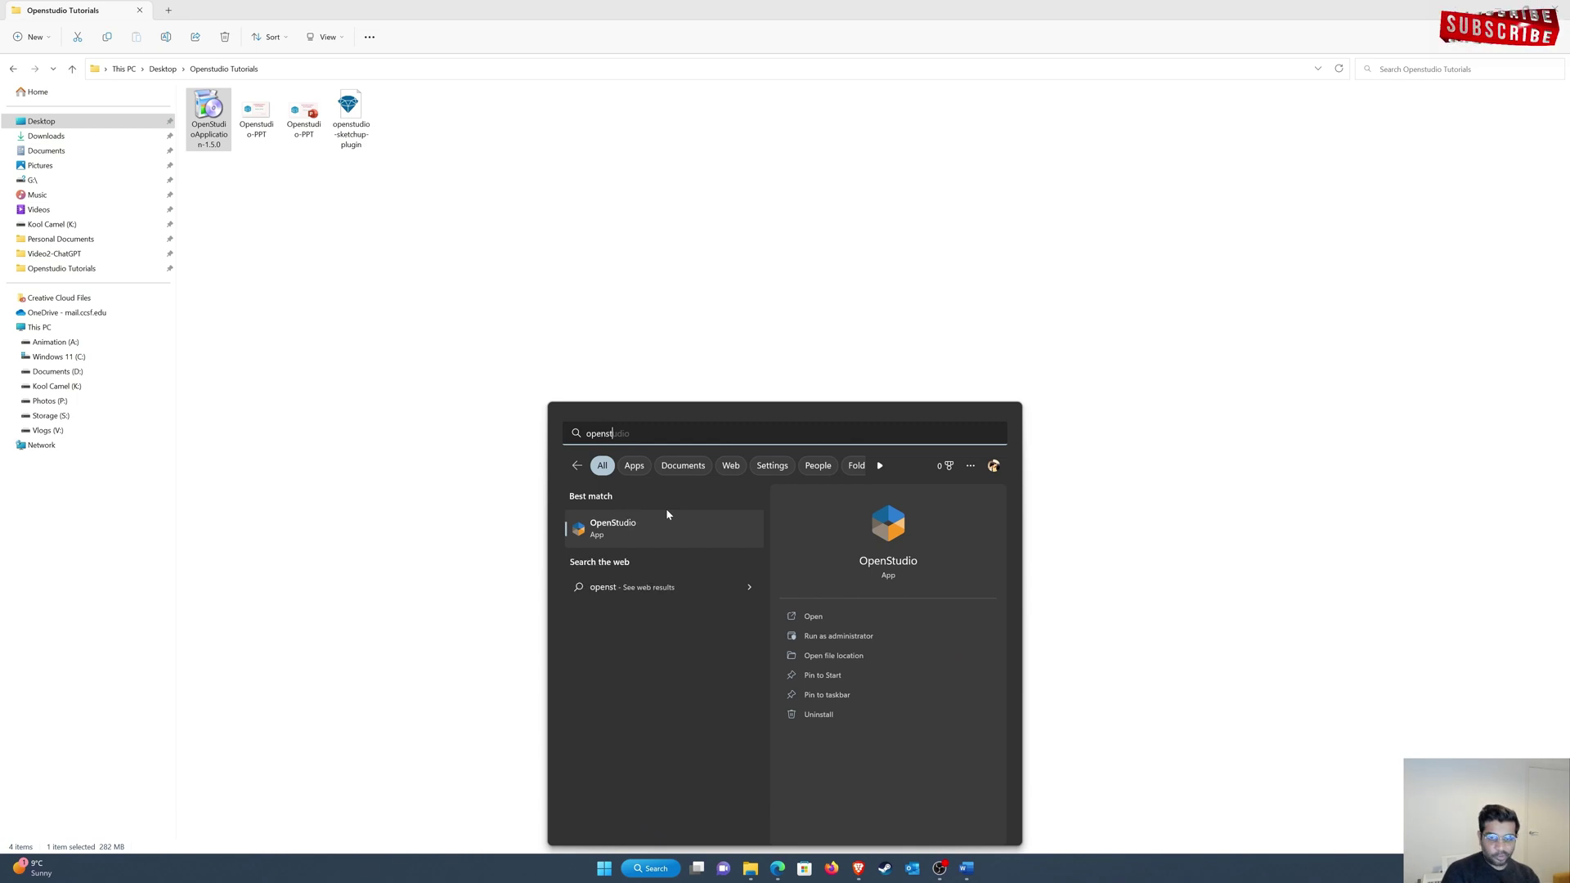
pyautogui.click(636, 527)
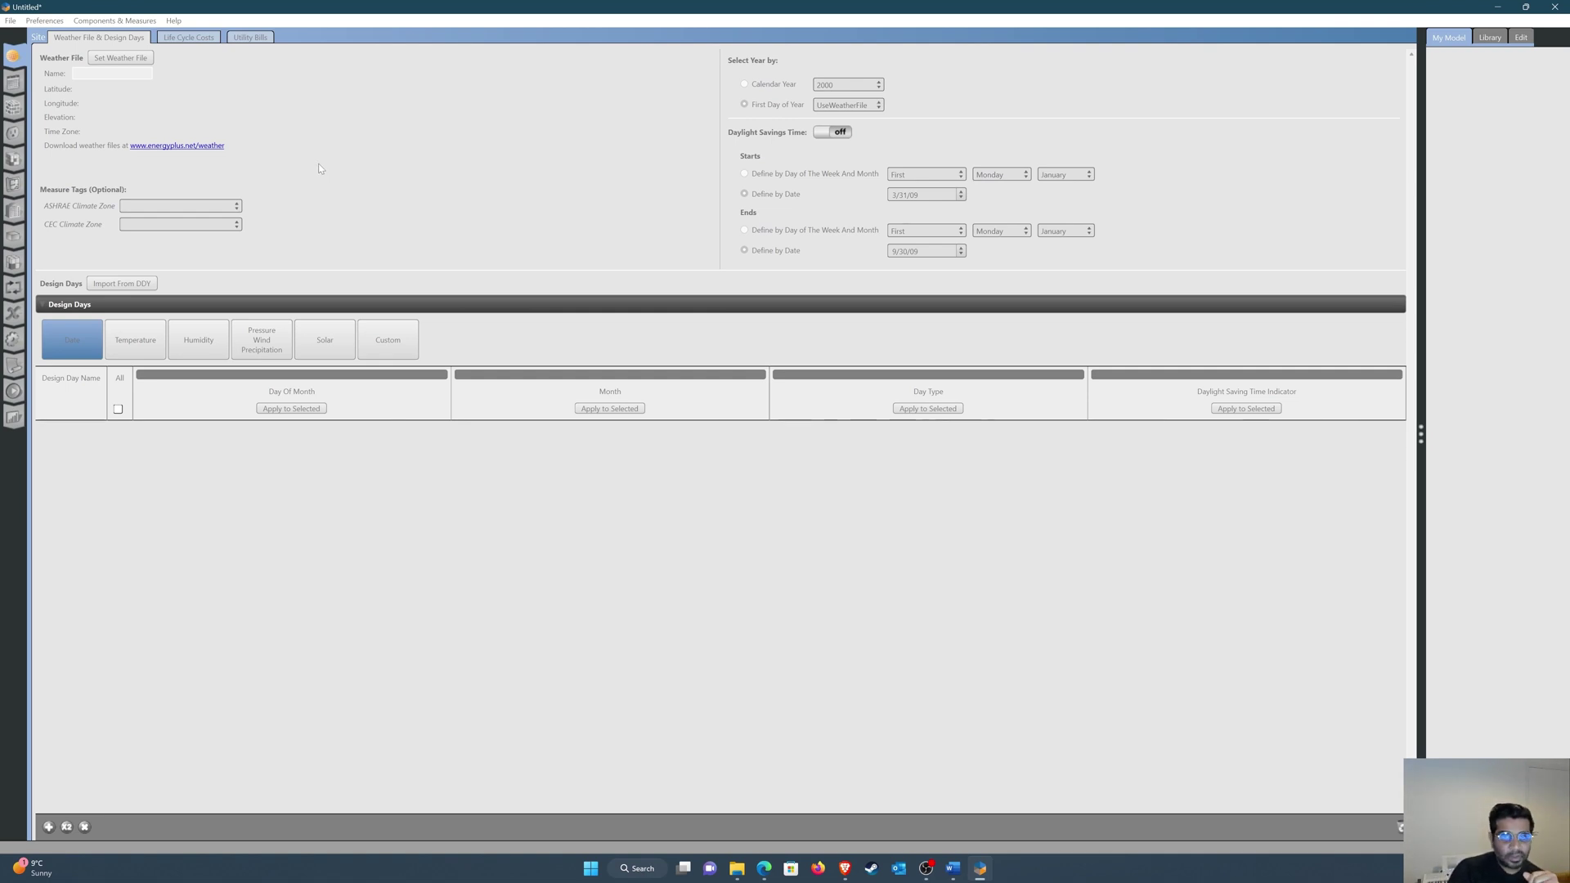
# Restore the maximized OpenStudio window, then open the online measures search (BCL) and close it
pyautogui.moveTo(417, 7); pyautogui.dragTo(540, 75)
pyautogui.click(671, 60)
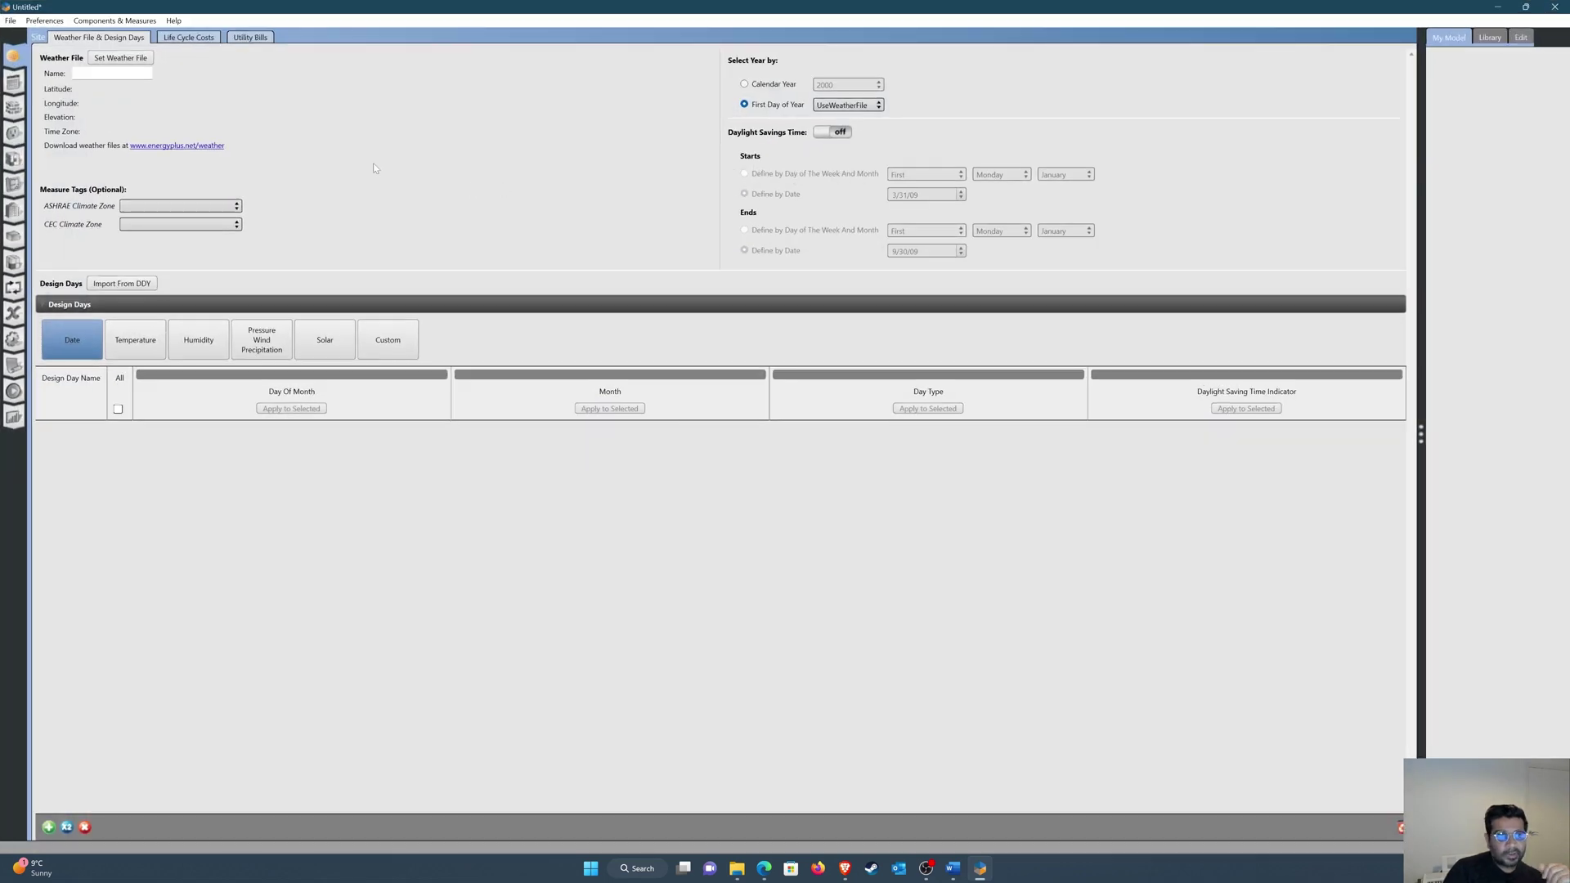
pyautogui.click(121, 23)
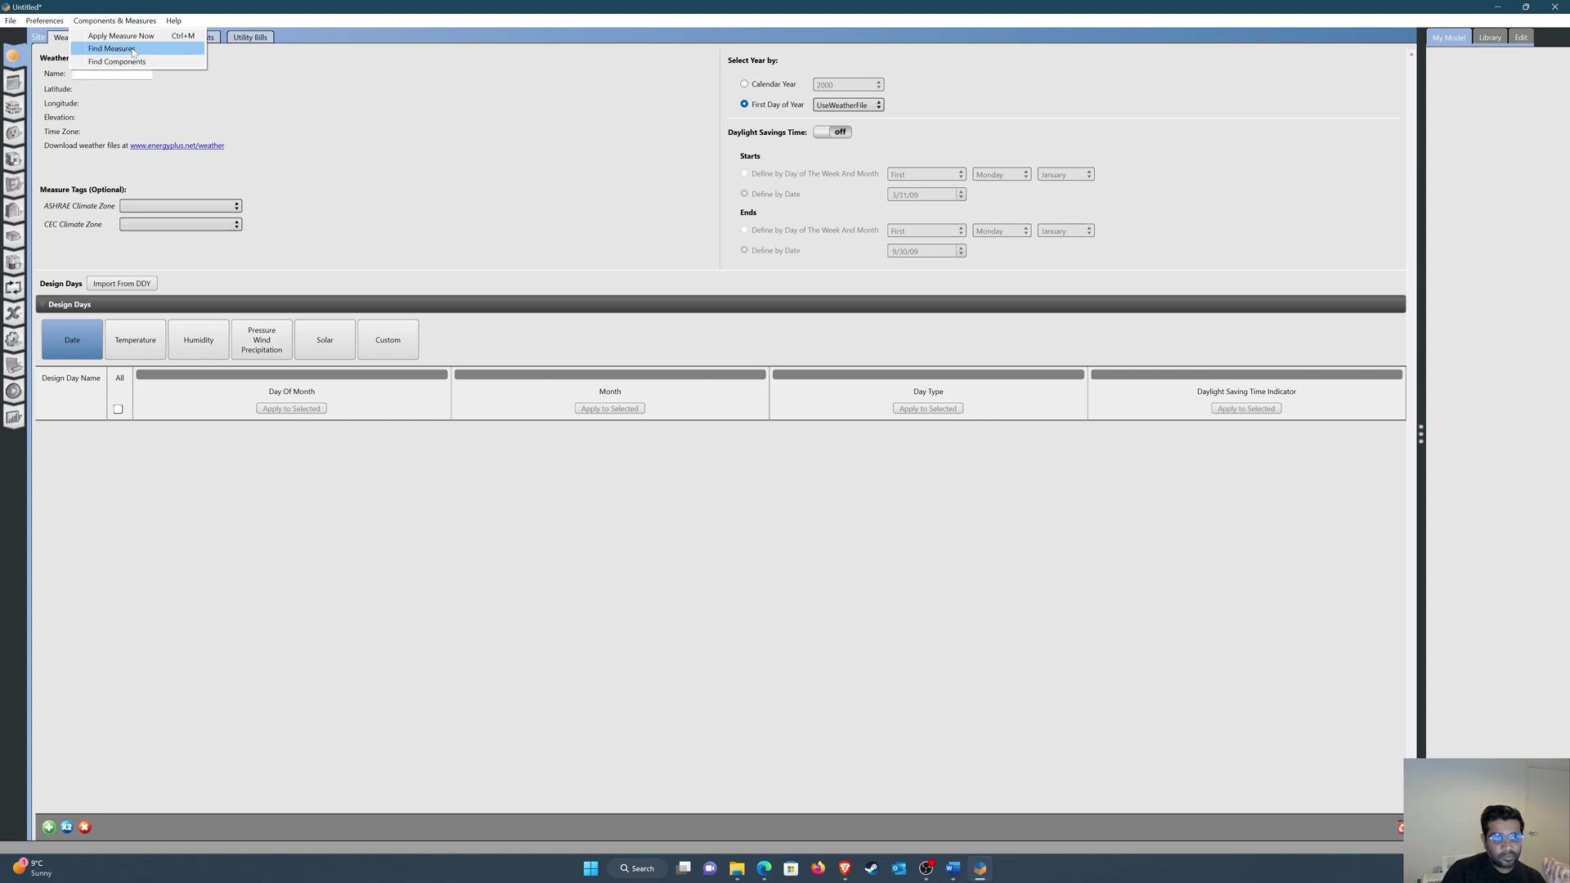
pyautogui.click(132, 51)
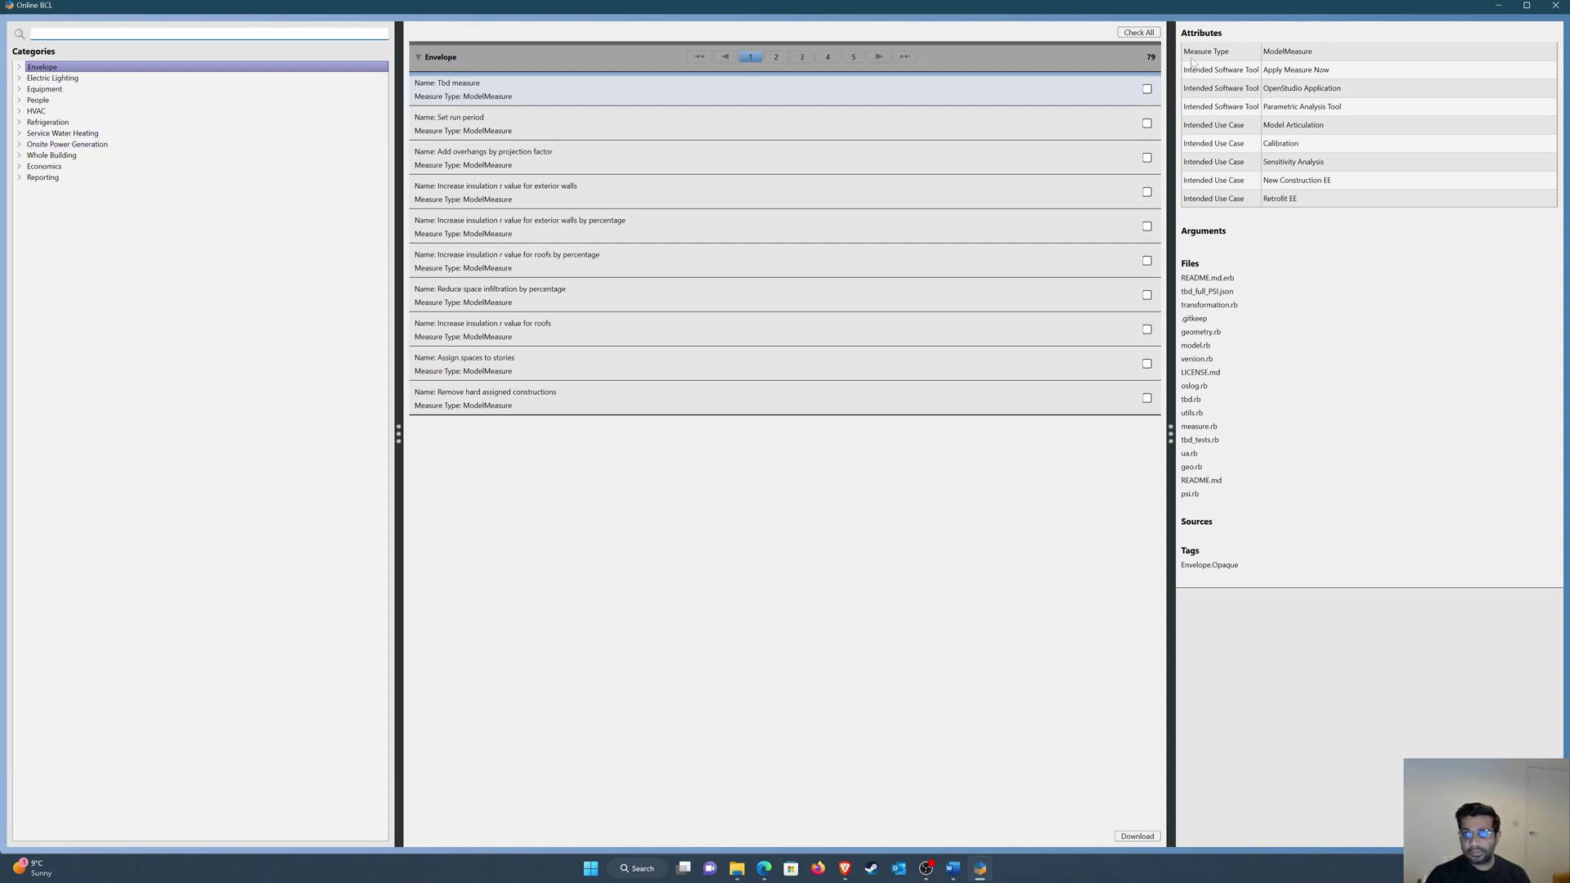
pyautogui.click(1558, 13)
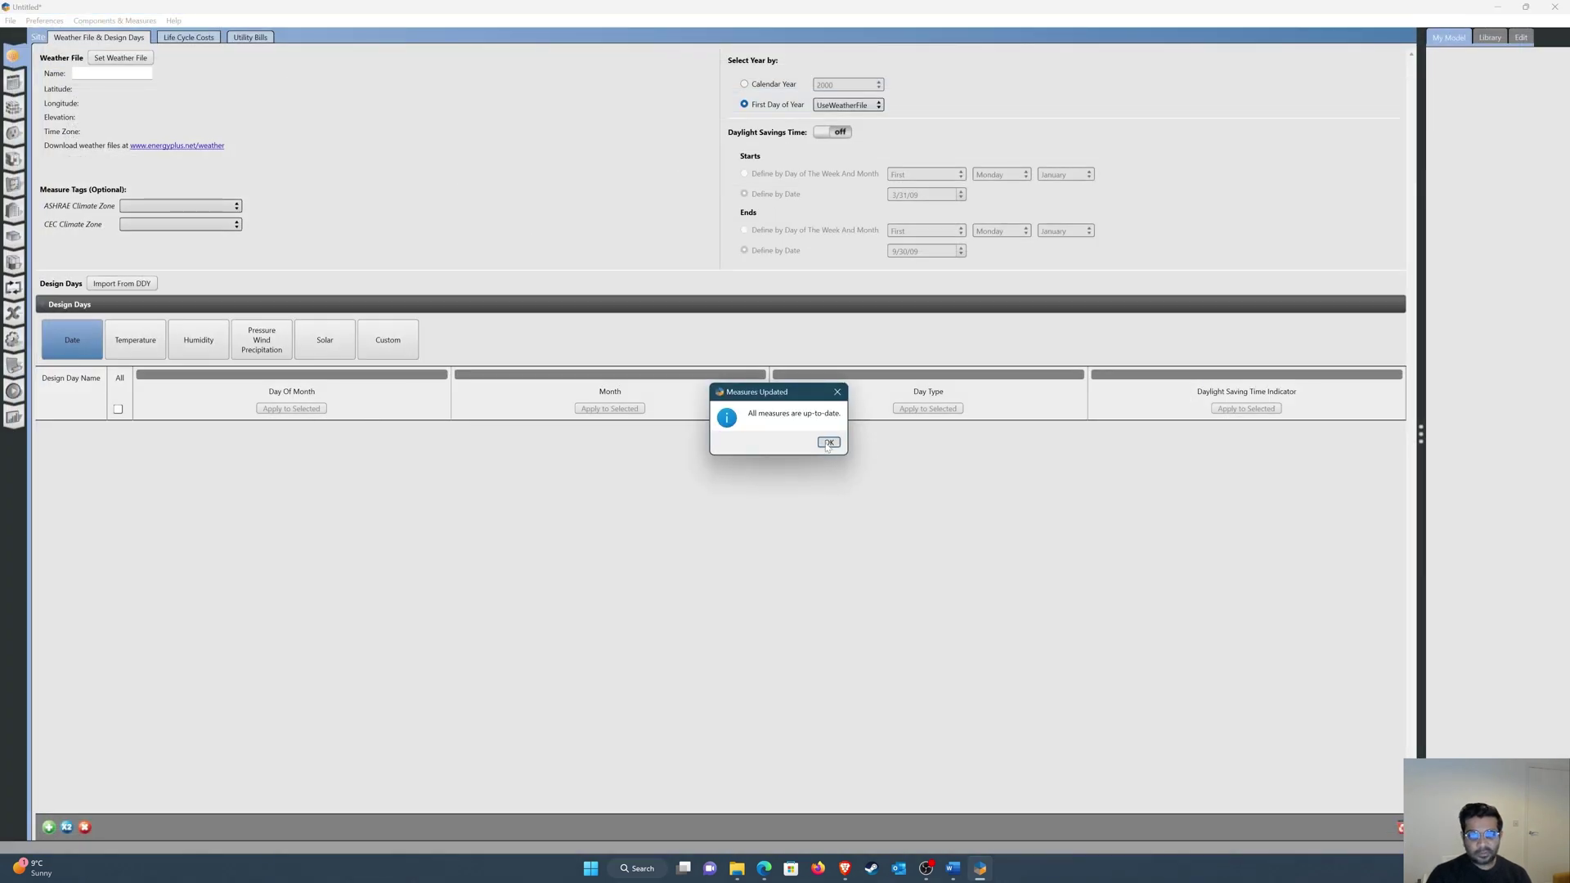
# Dismiss the measures-up-to-date notice, confirm version 1.5.0 under Help > About, and close OpenStudio
pyautogui.click(827, 443)
pyautogui.click(174, 20)
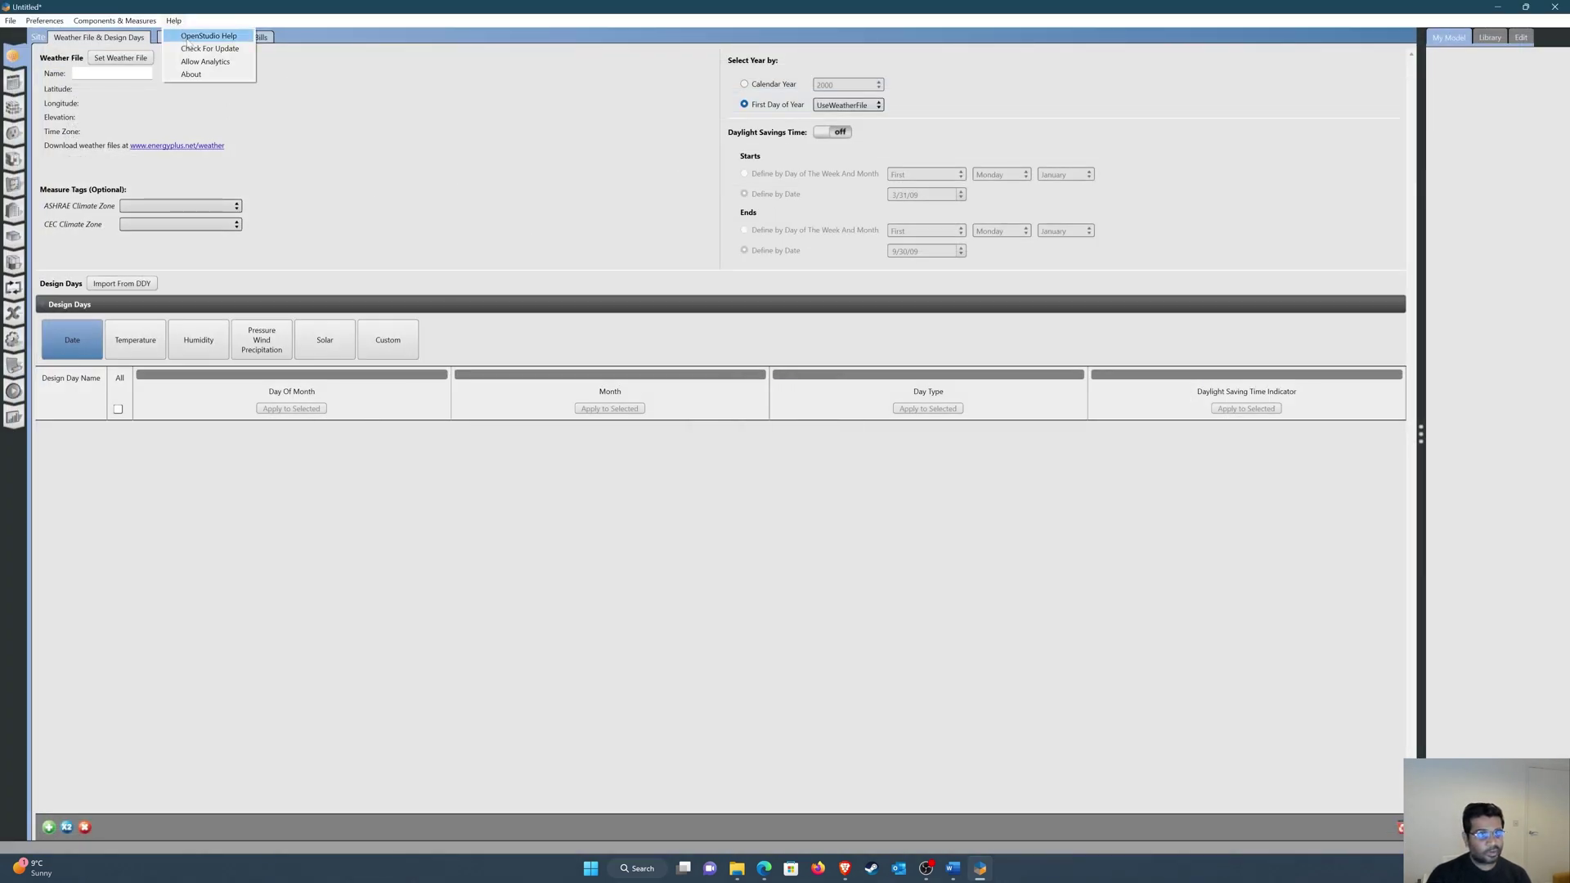
pyautogui.click(184, 75)
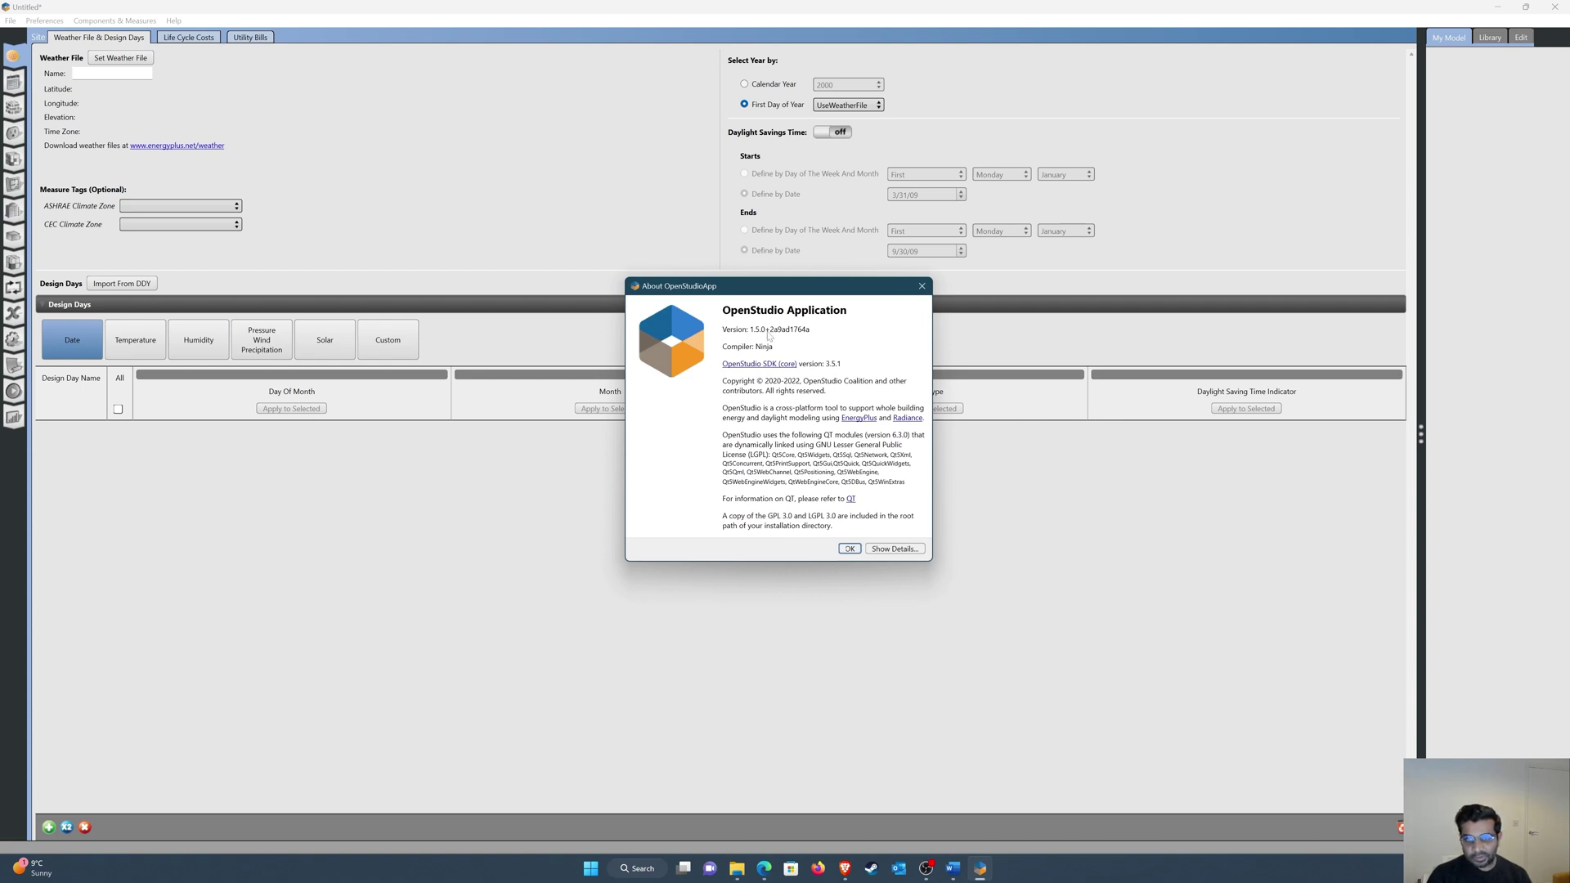
pyautogui.click(849, 548)
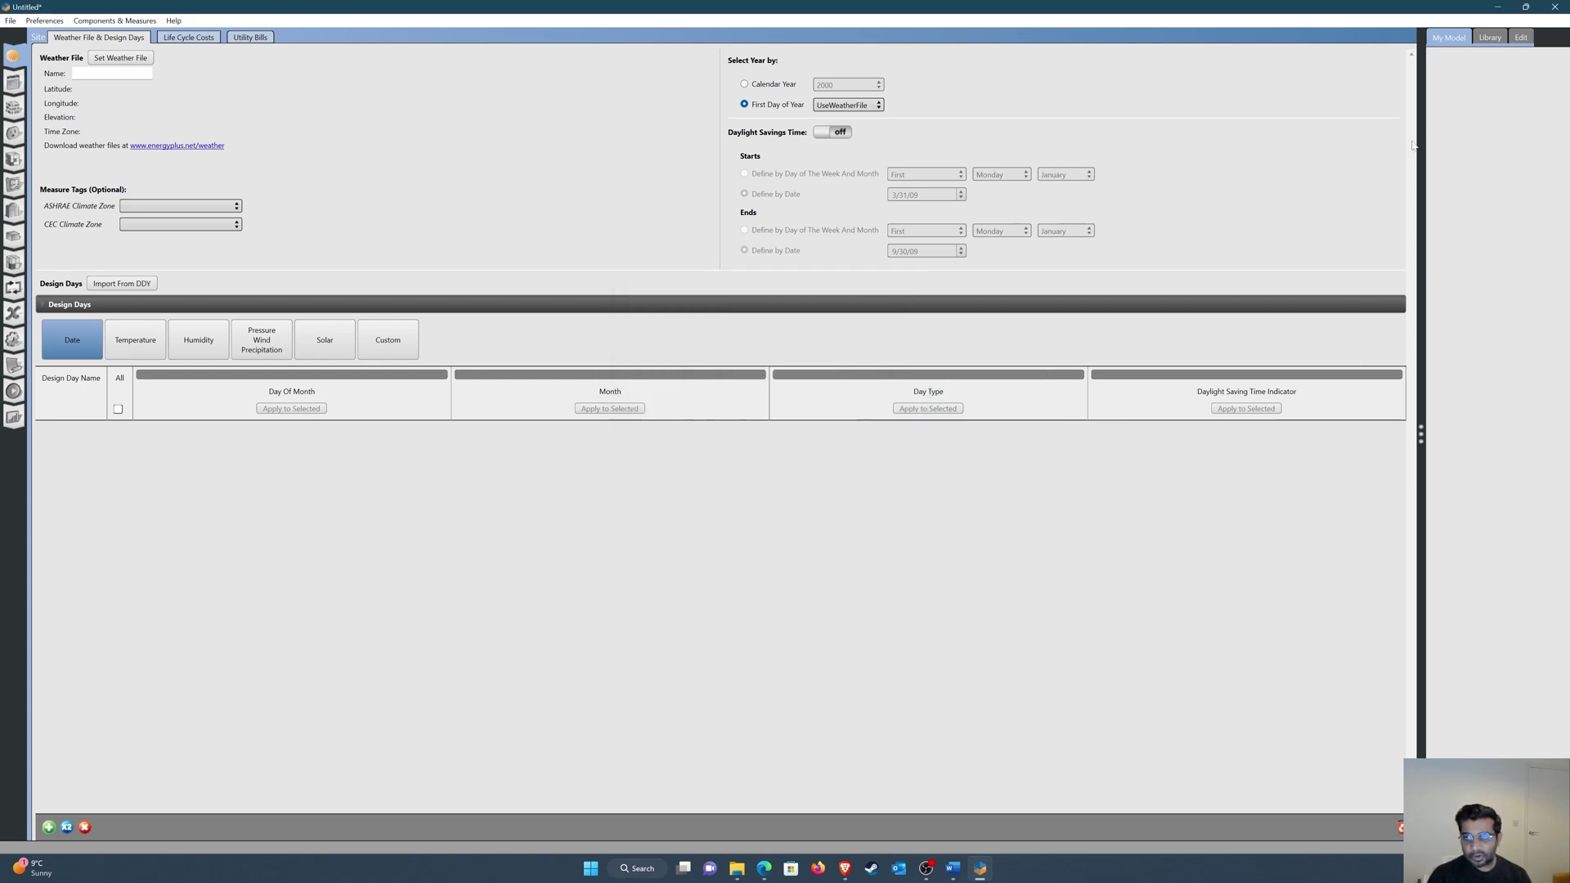
pyautogui.click(1554, 6)
# Quit OpenStudio without saving the untitled model and search Windows for 'sketc'
pyautogui.click(810, 455)
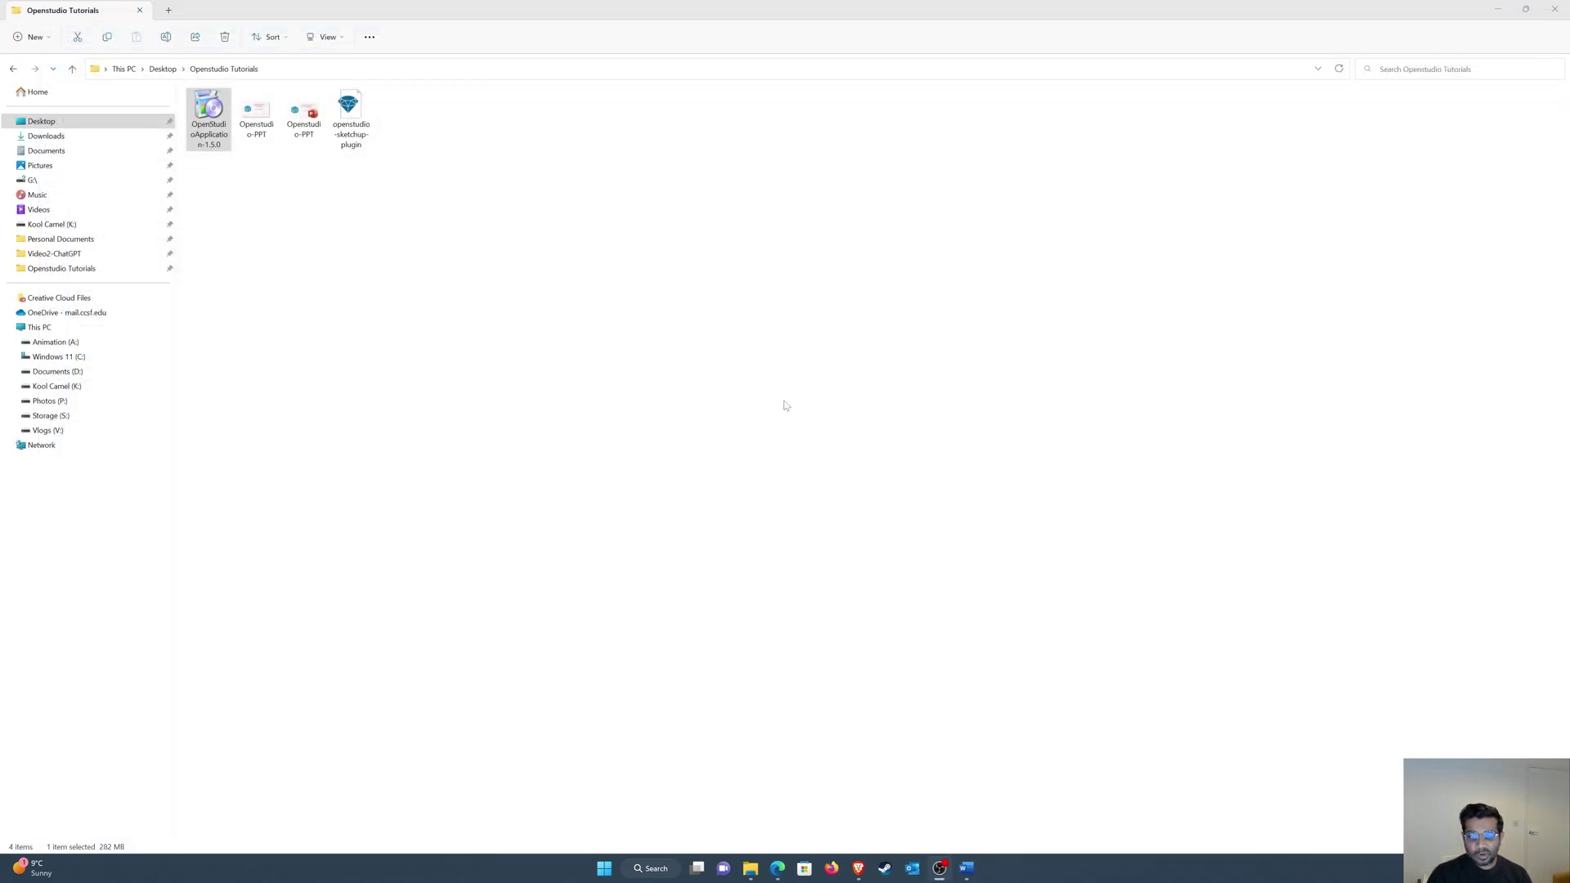
pyautogui.click(653, 868)
pyautogui.write('sketc')
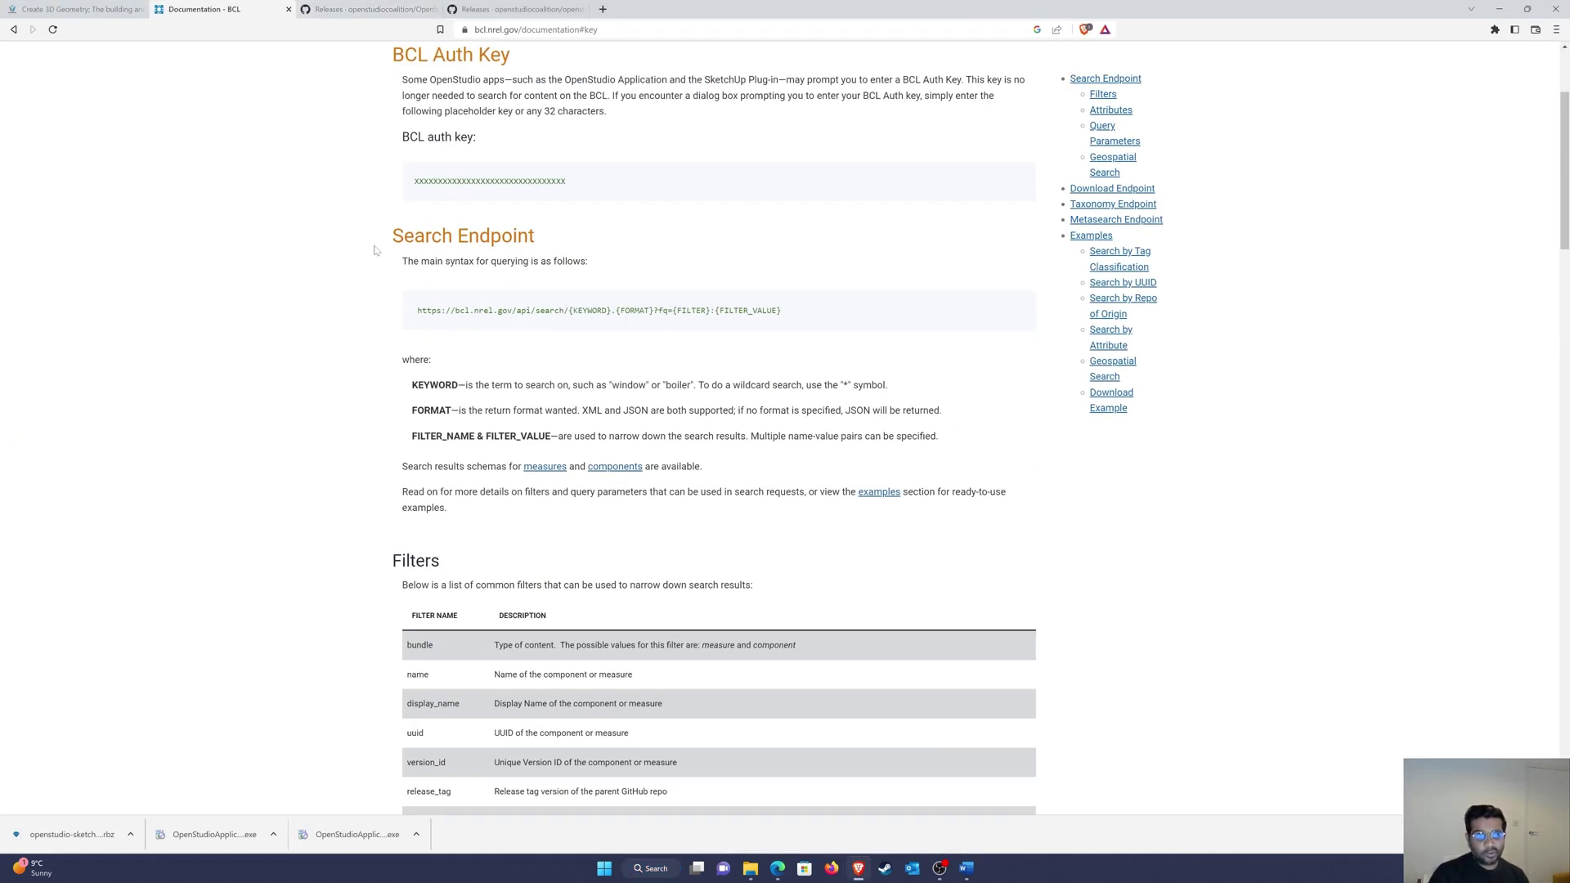
# Highlight 'advised to use SketchUp 2021' in the openstudio-sketchup-plugin v1.4.0 release notes
pyautogui.scroll(3, 98, 94)
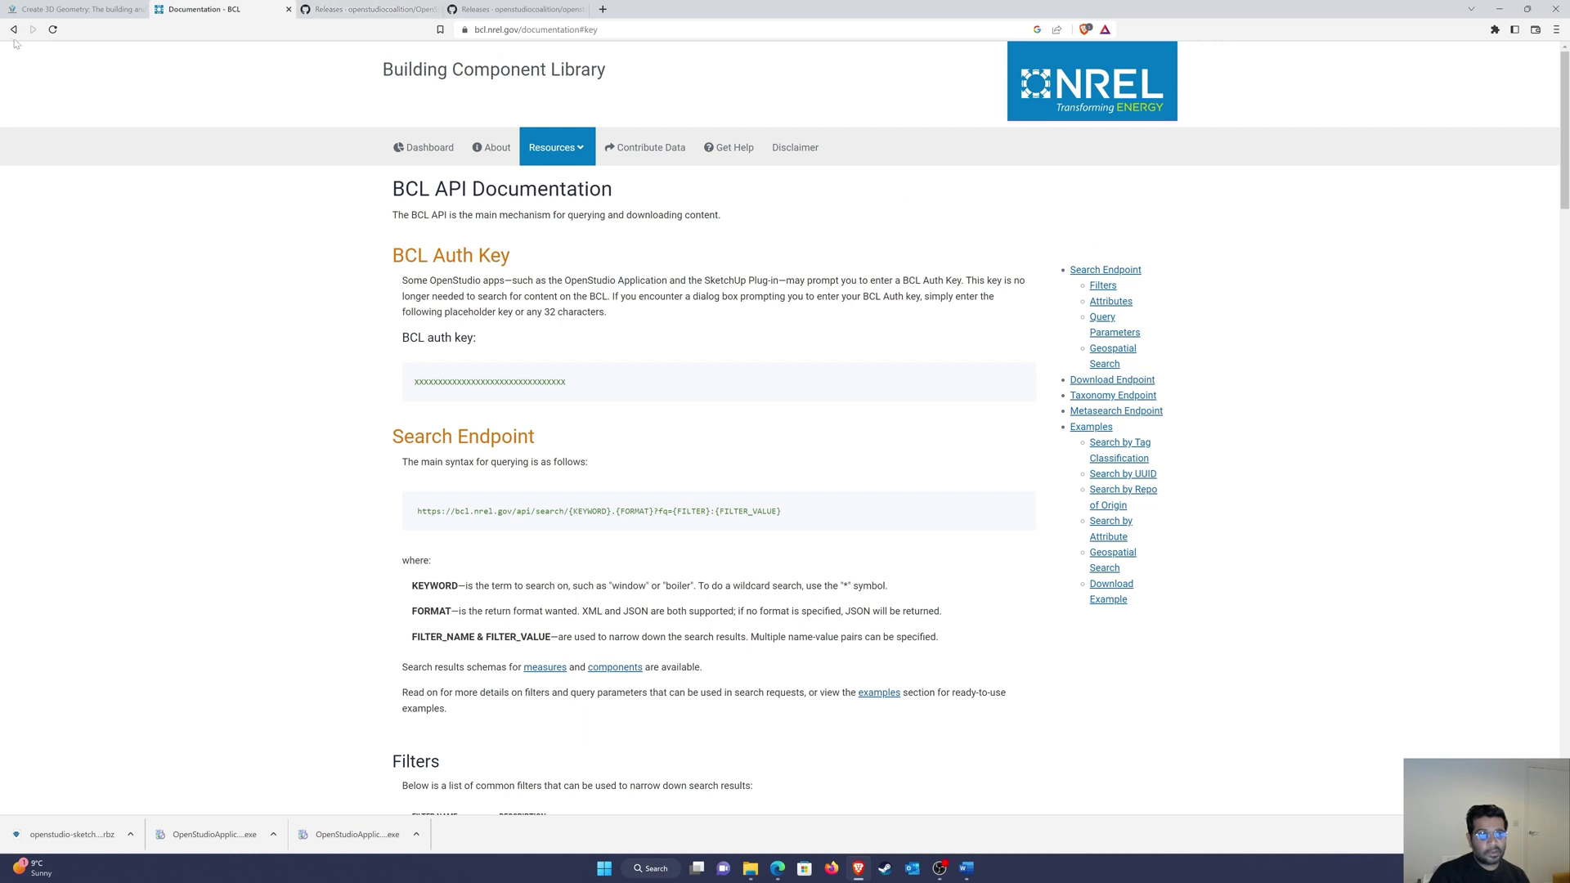
pyautogui.click(524, 6)
pyautogui.scroll(3, 643, 279)
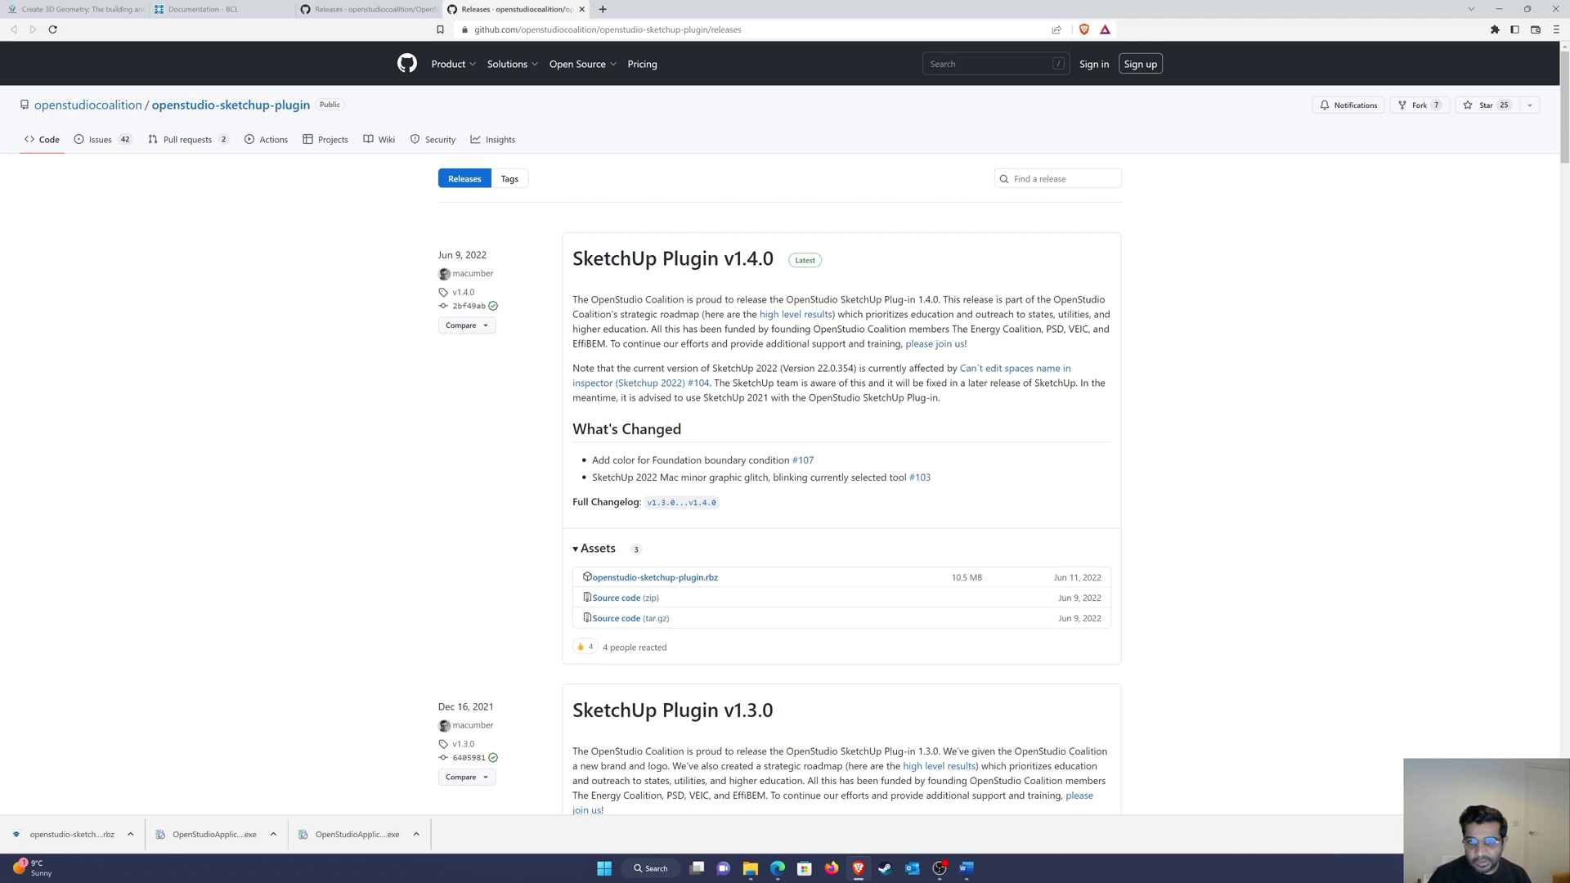
pyautogui.moveTo(735, 368); pyautogui.dragTo(762, 368)
pyautogui.moveTo(636, 398); pyautogui.dragTo(769, 397)
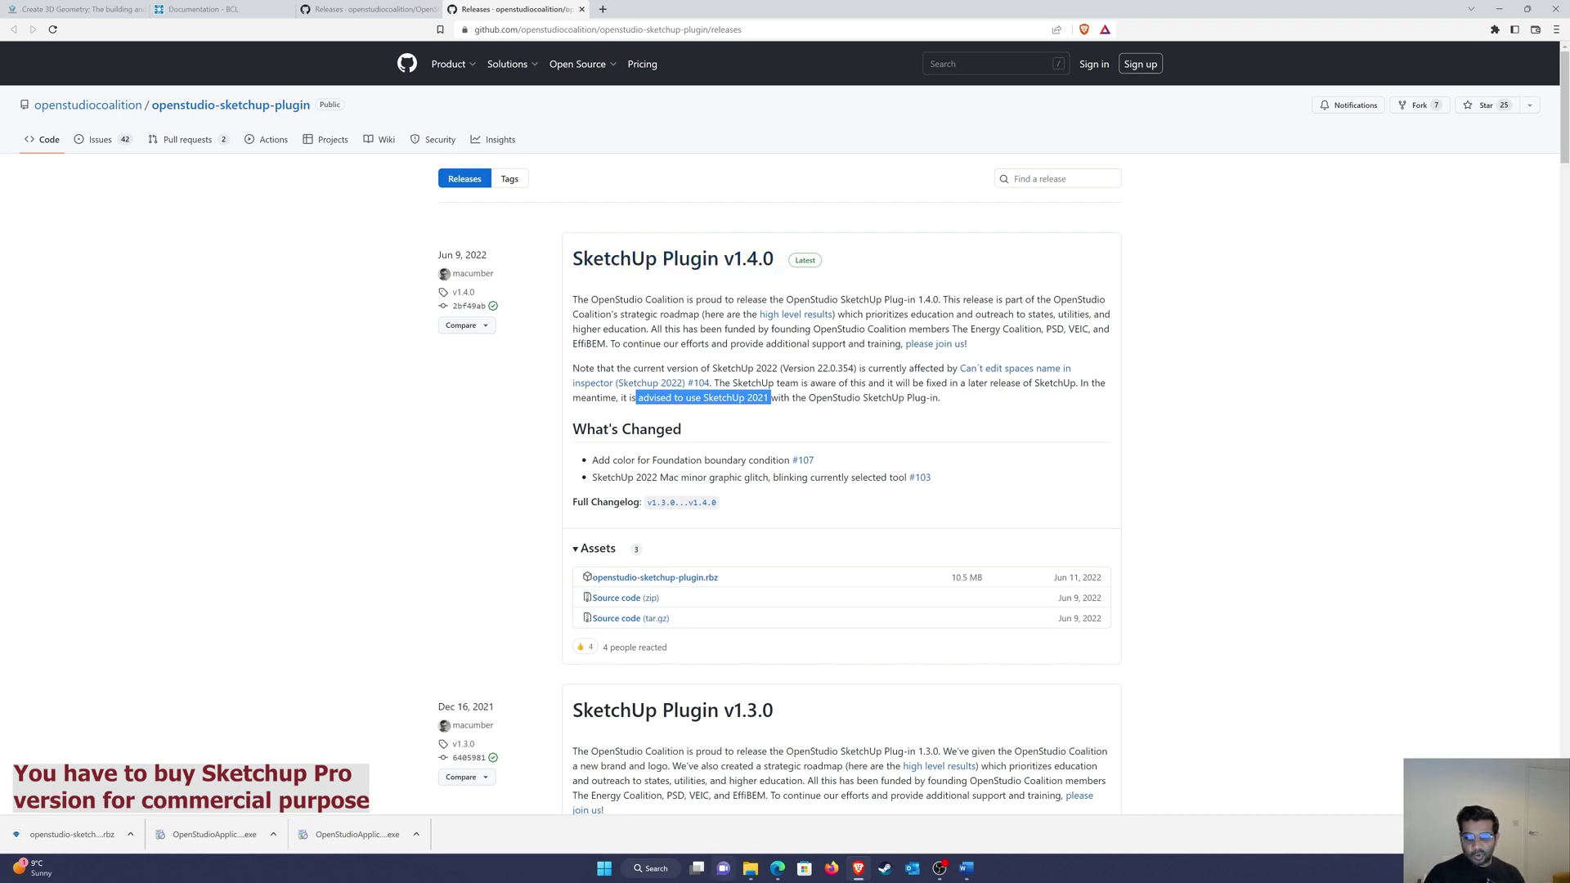
pyautogui.click(651, 869)
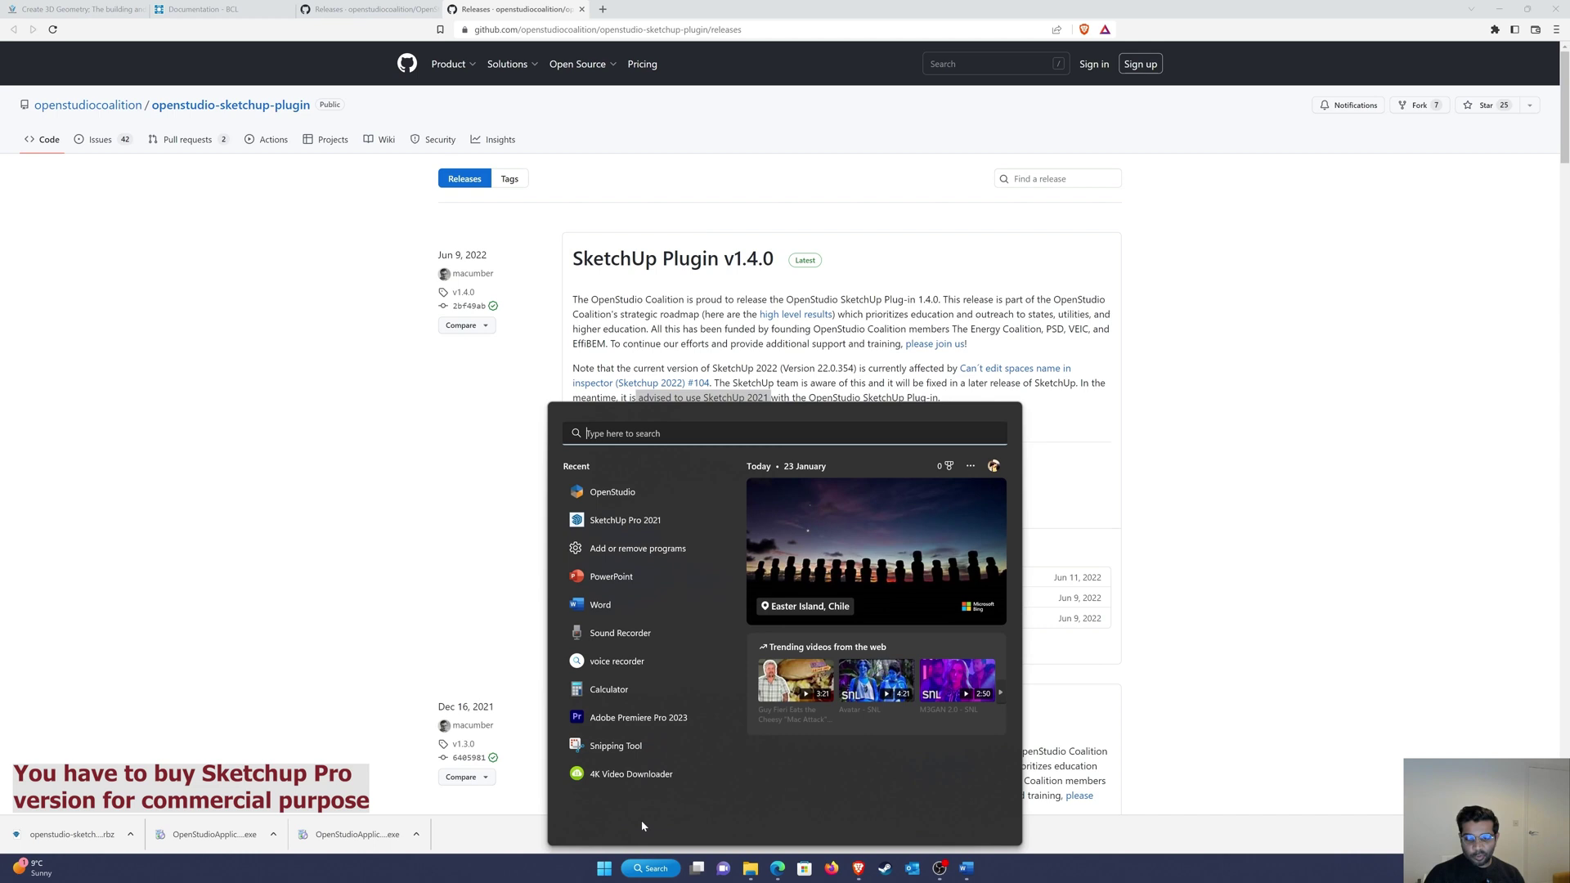
# Launch SketchUp Pro 2021 into a new Untitled model and browse the Tools and Window menus
pyautogui.click(628, 520)
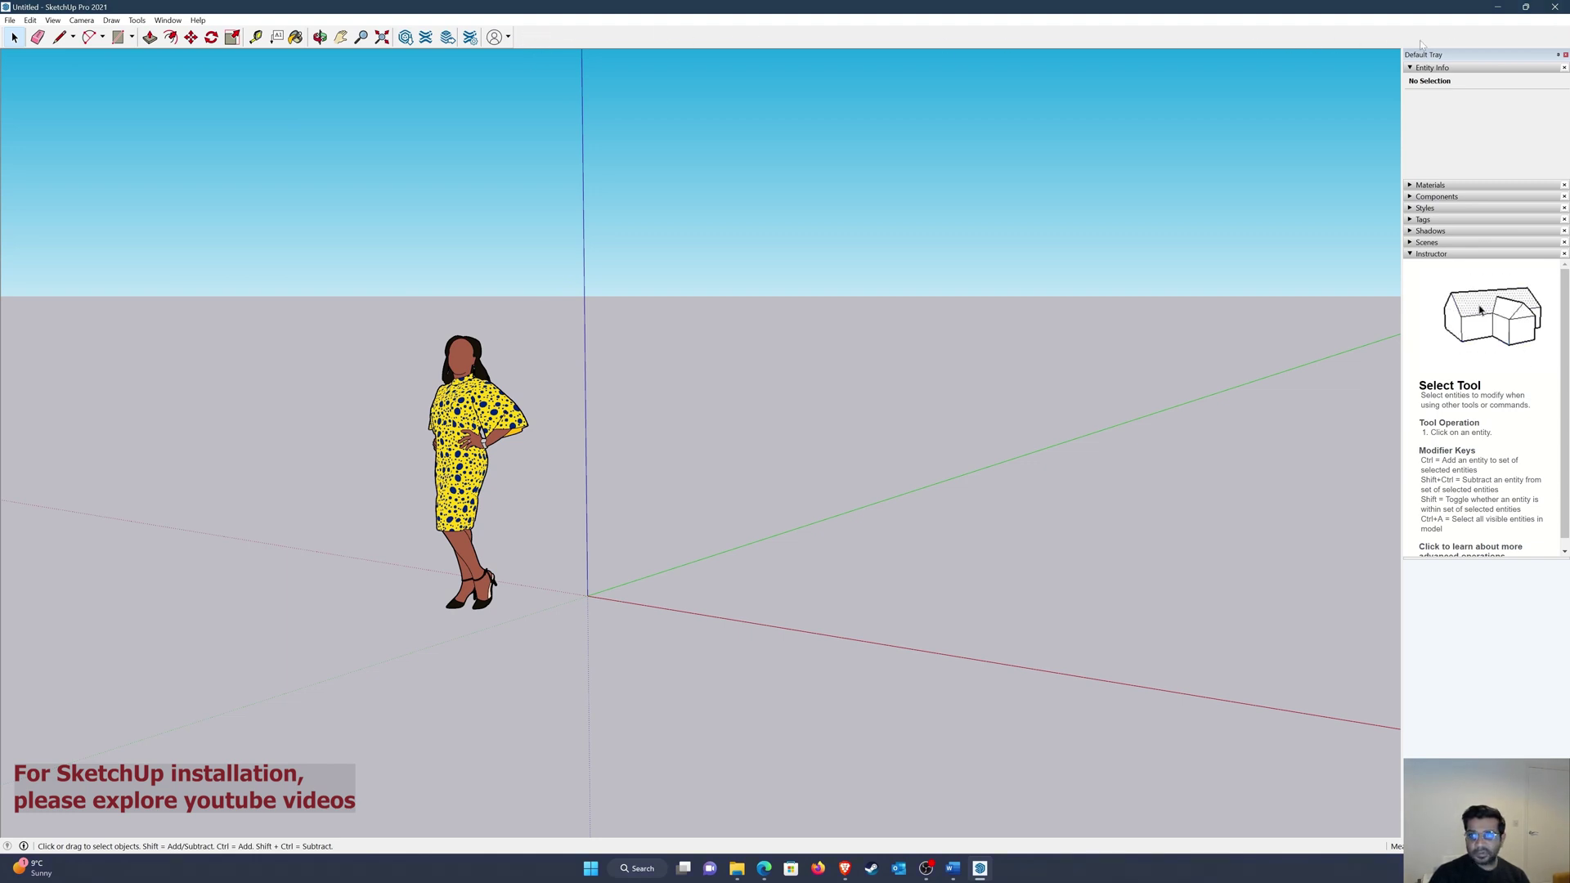
pyautogui.click(136, 22)
pyautogui.moveTo(168, 22)
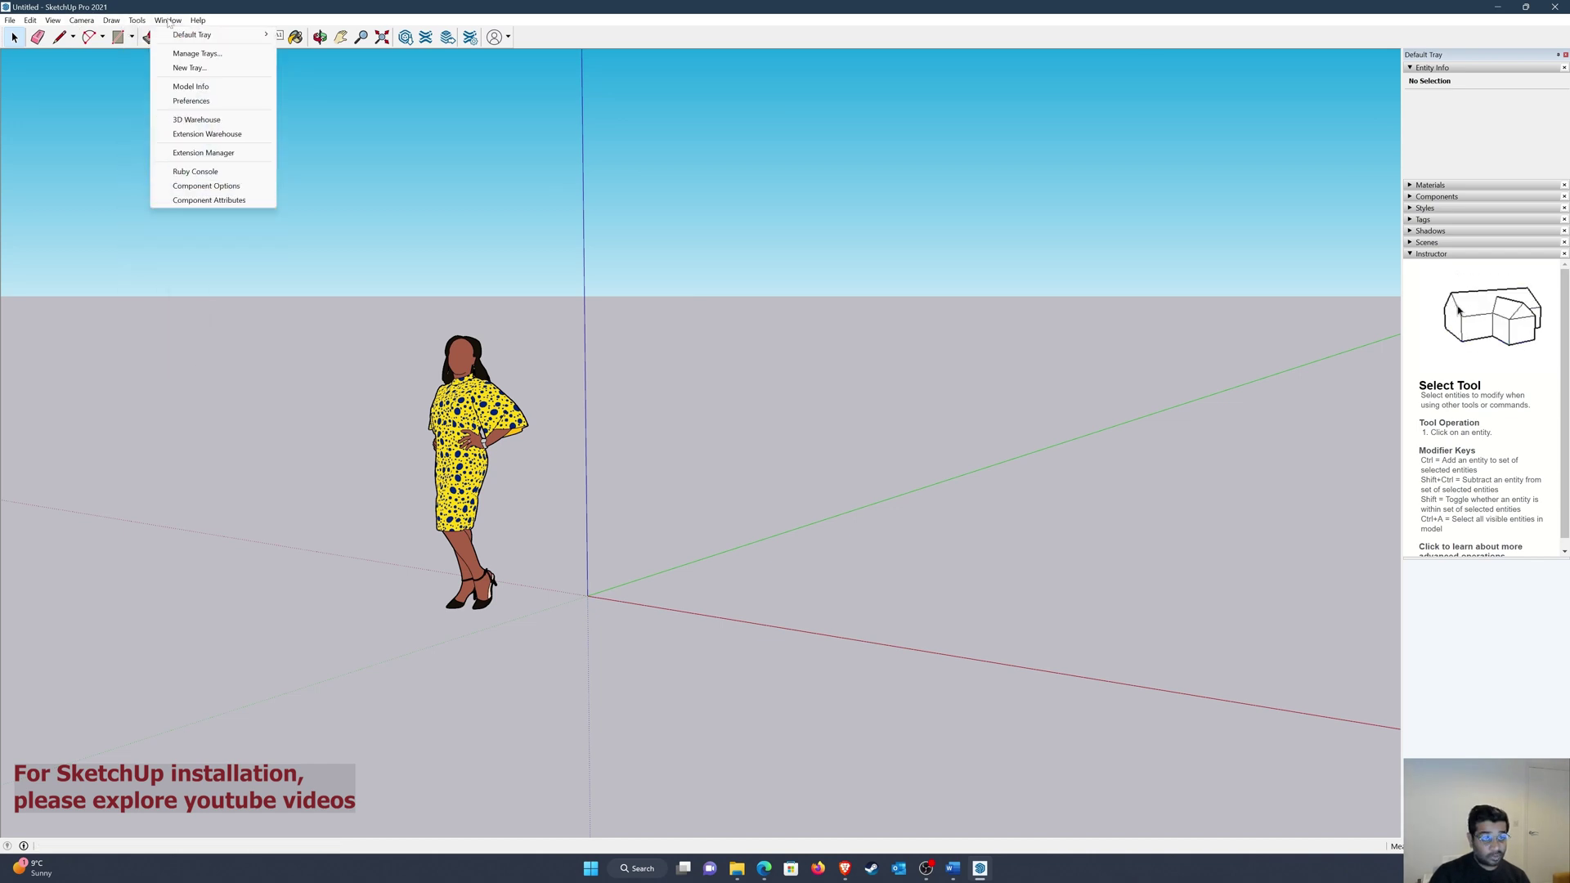
# Install openstudio-sketchup-plugin.rbz through the Extension Manager, enable OpenStudio, and apply the changes
pyautogui.click(204, 153)
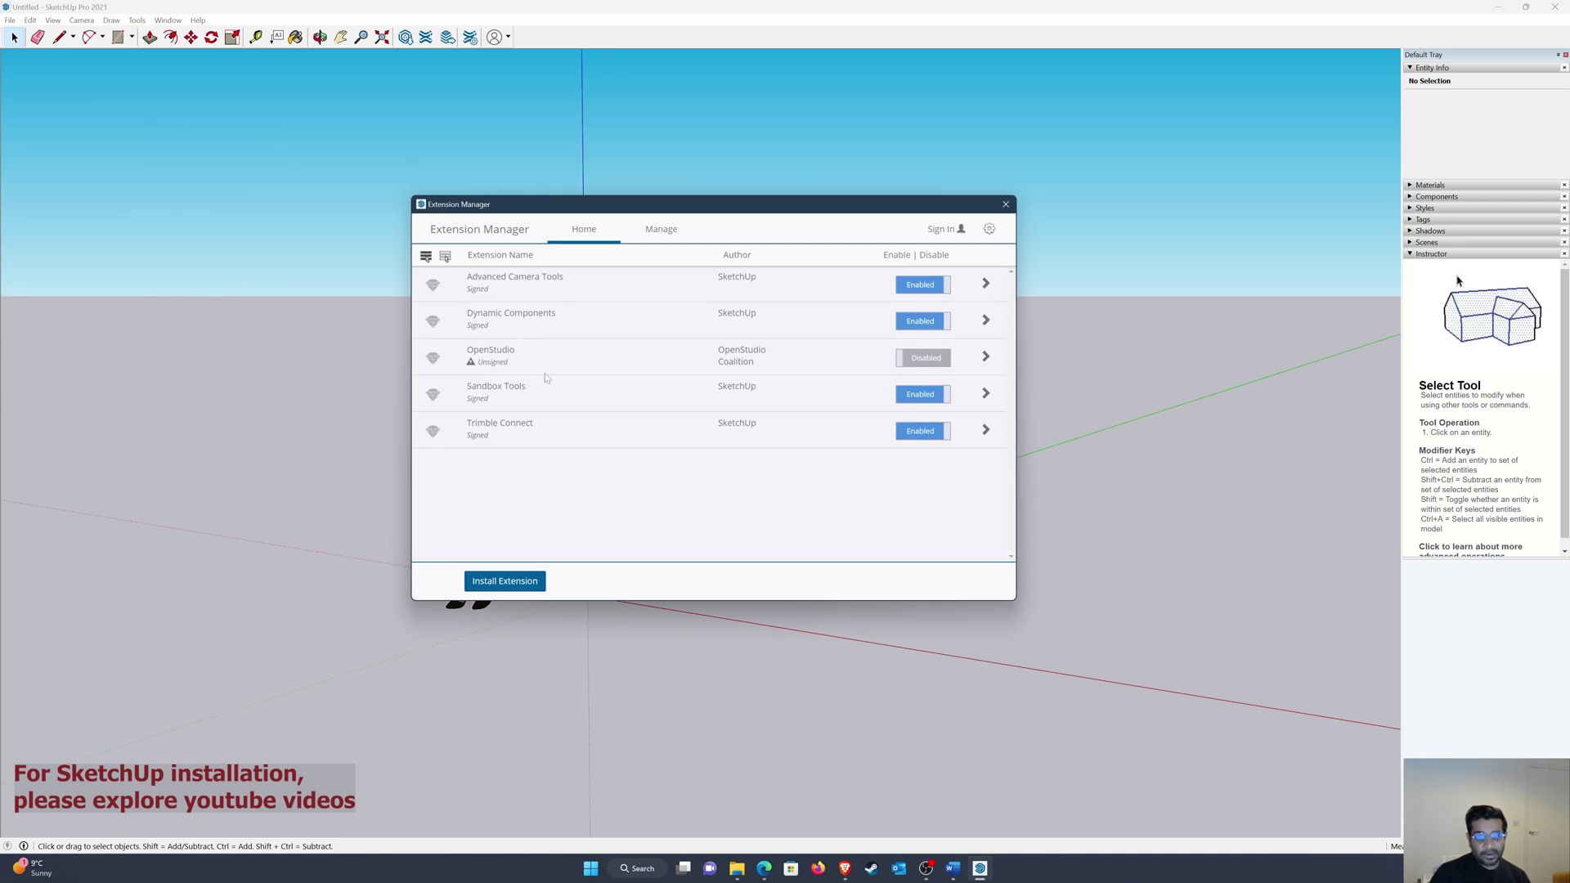
pyautogui.moveTo(556, 203); pyautogui.dragTo(655, 184)
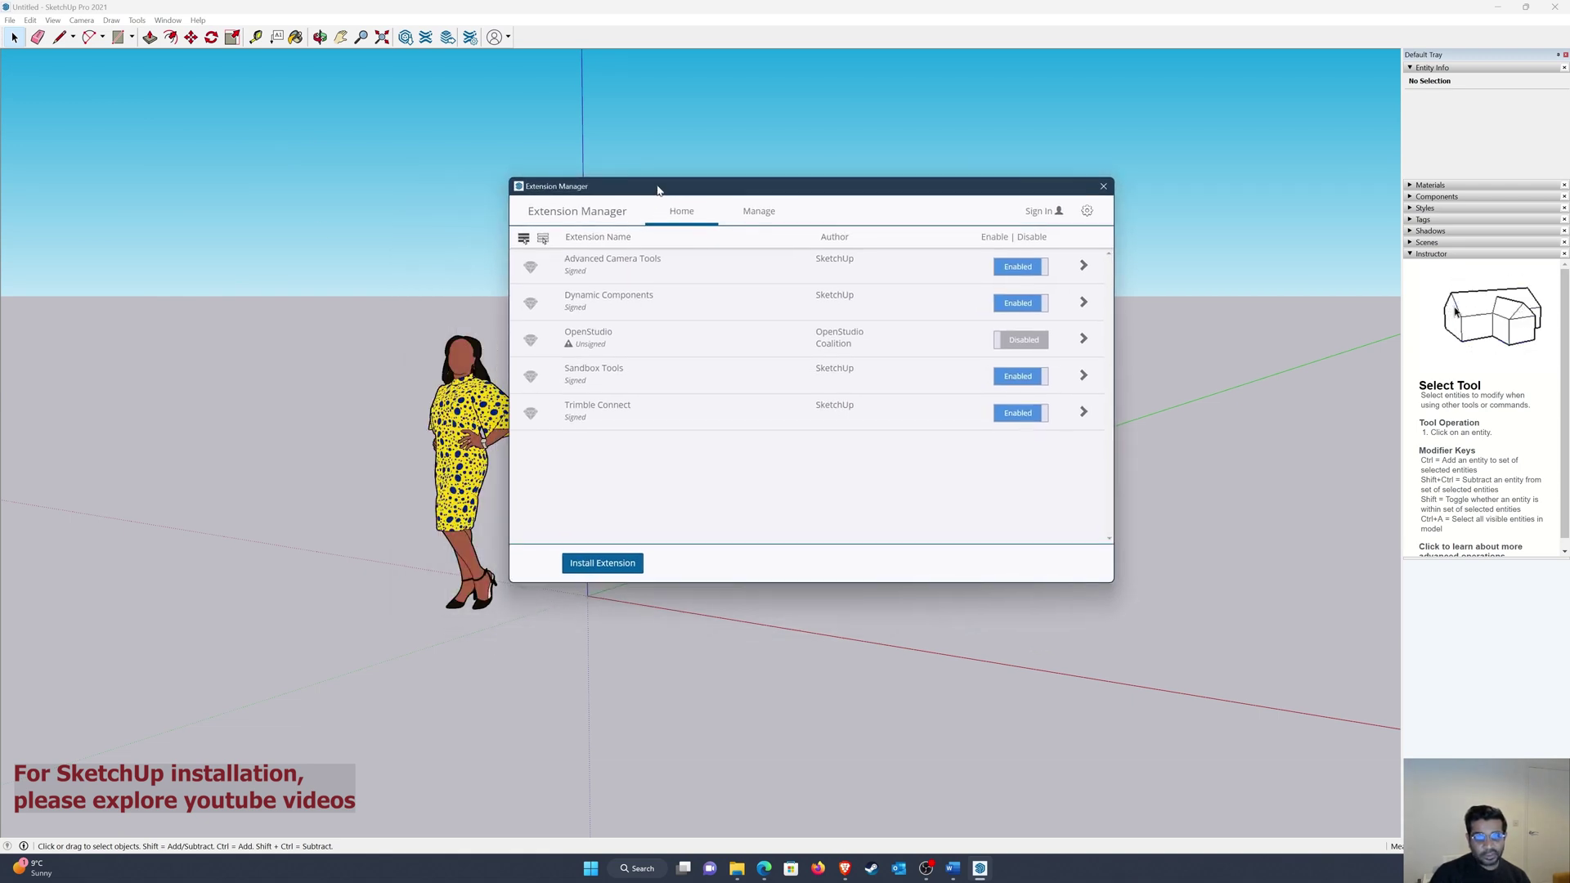
pyautogui.click(616, 564)
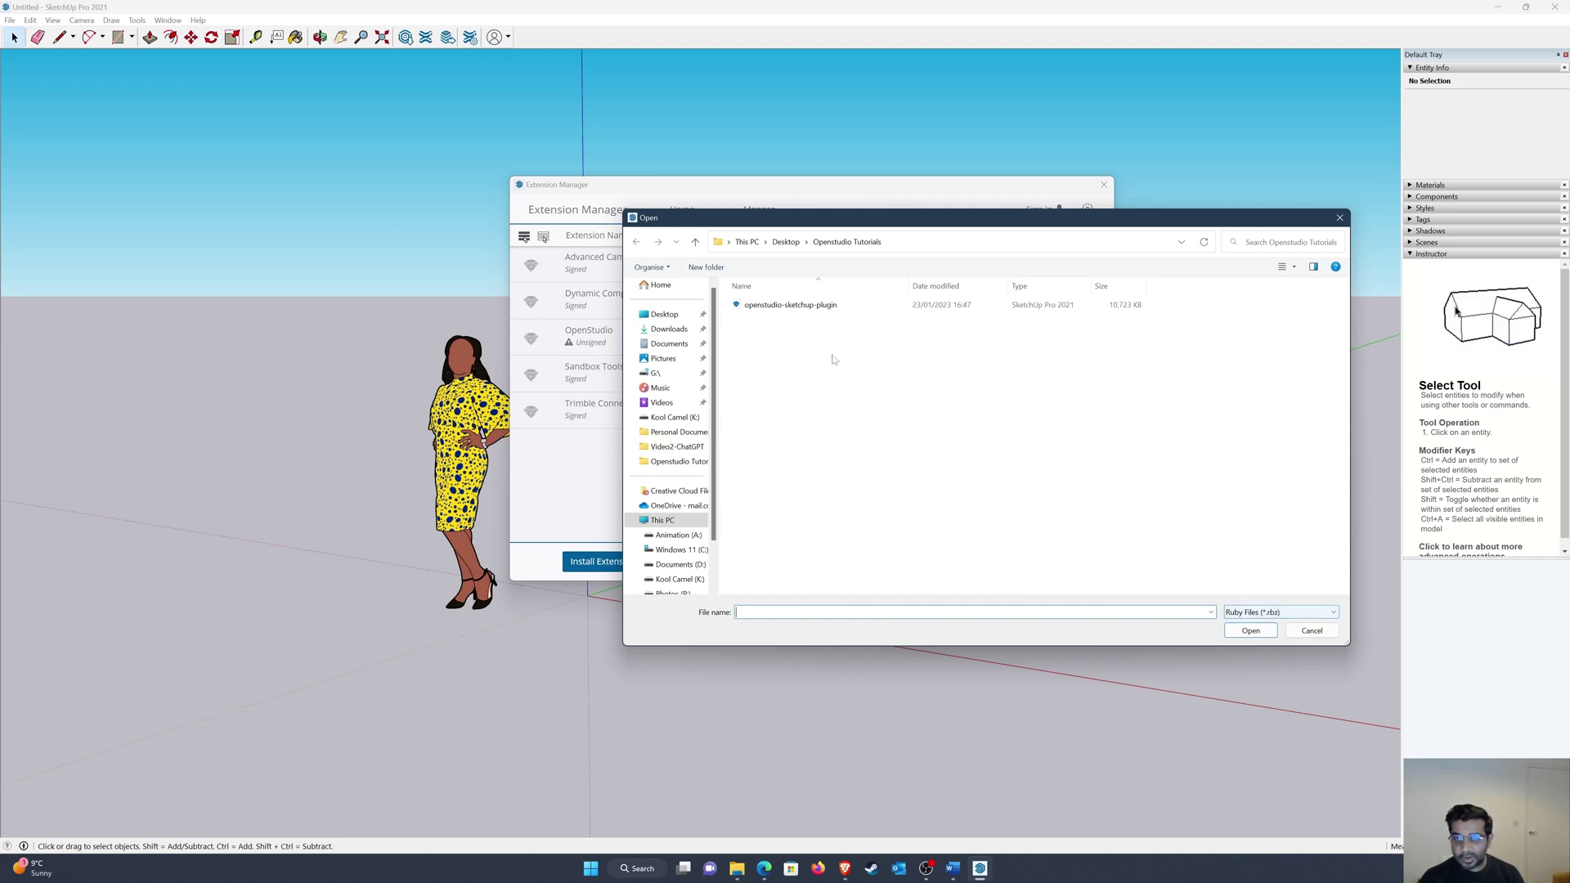
pyautogui.doubleClick(813, 307)
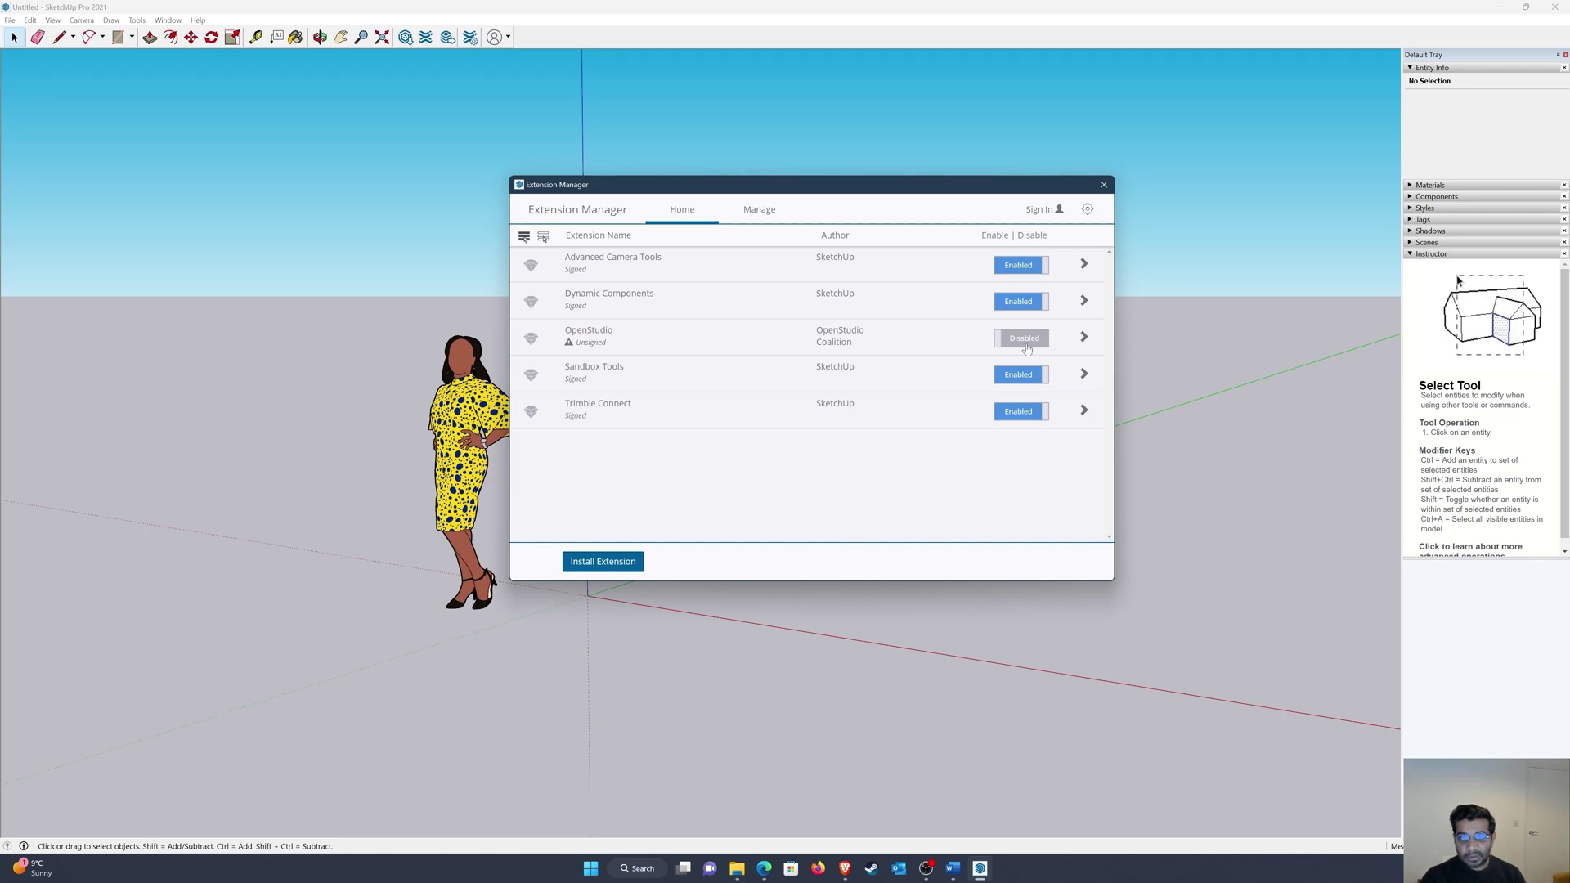
pyautogui.click(1027, 349)
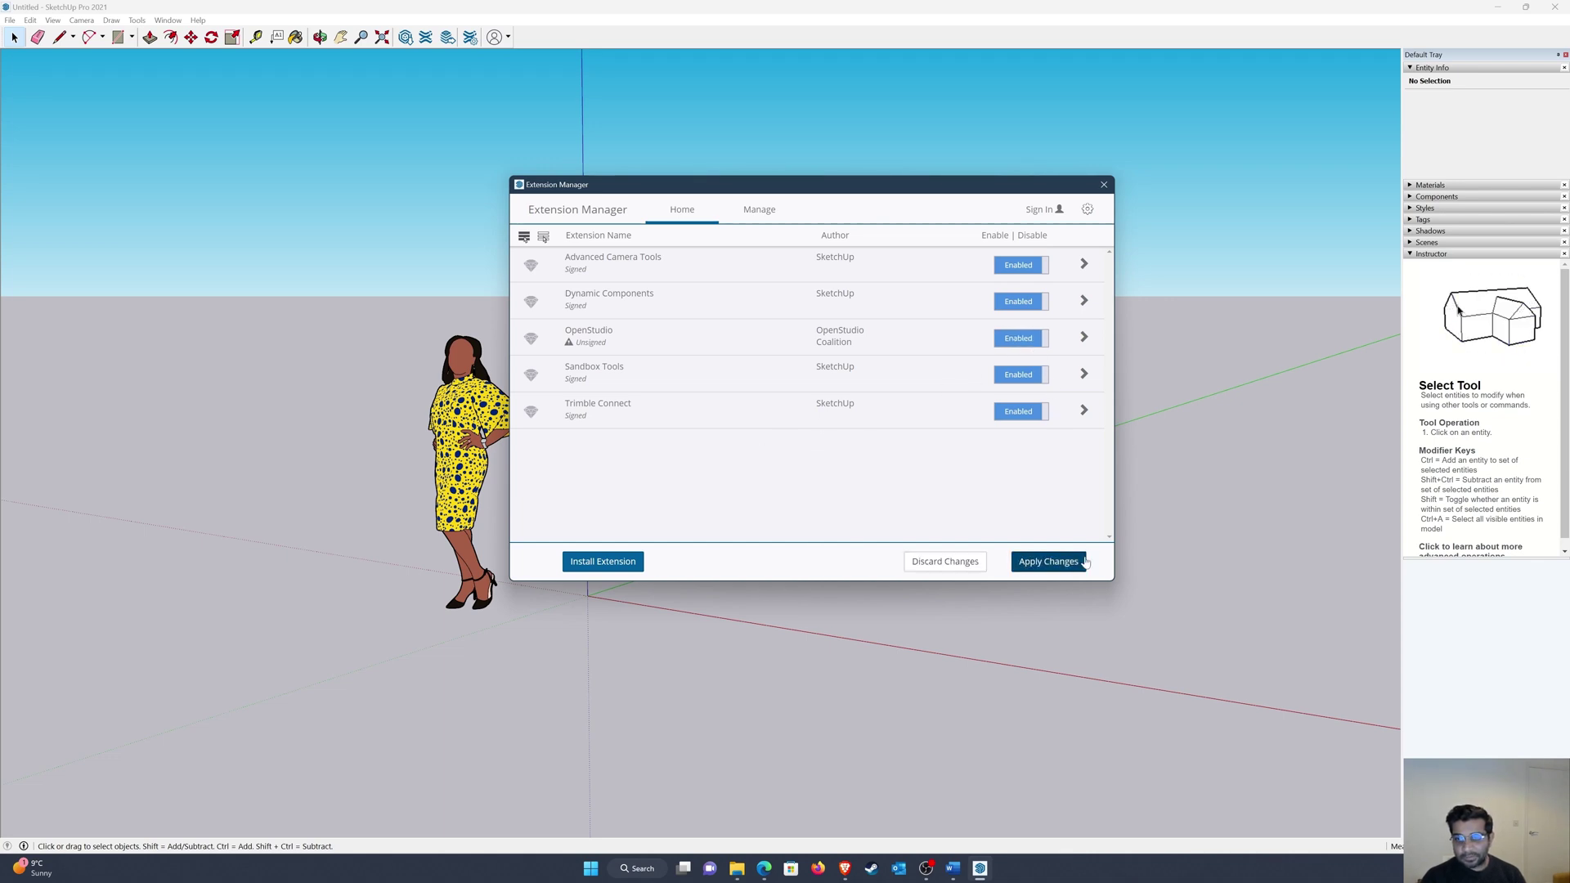
pyautogui.click(1051, 563)
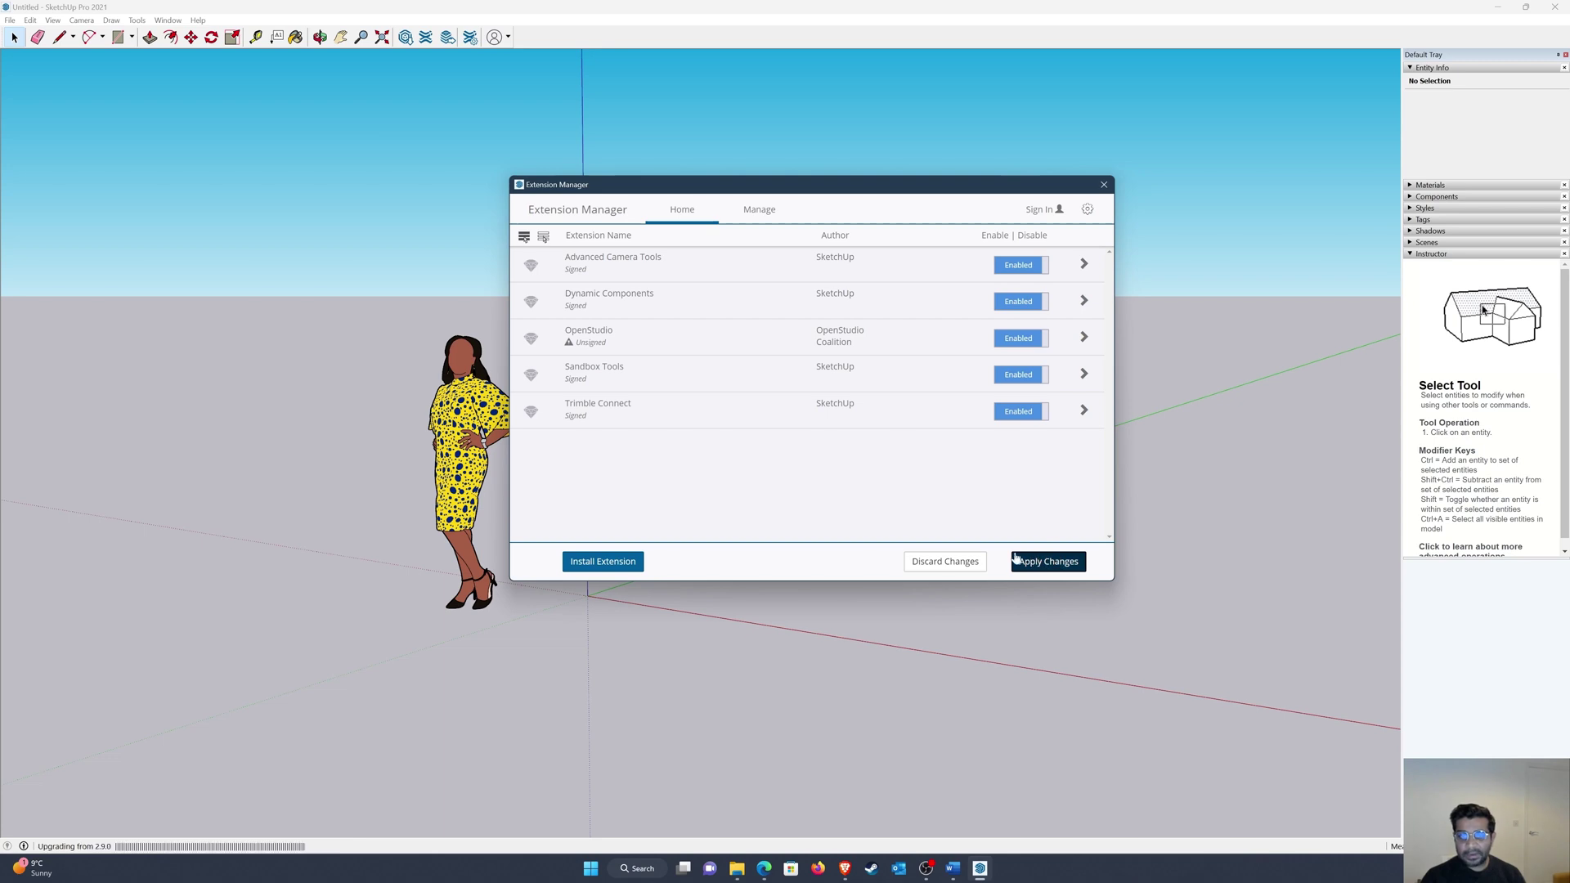
pyautogui.click(1032, 561)
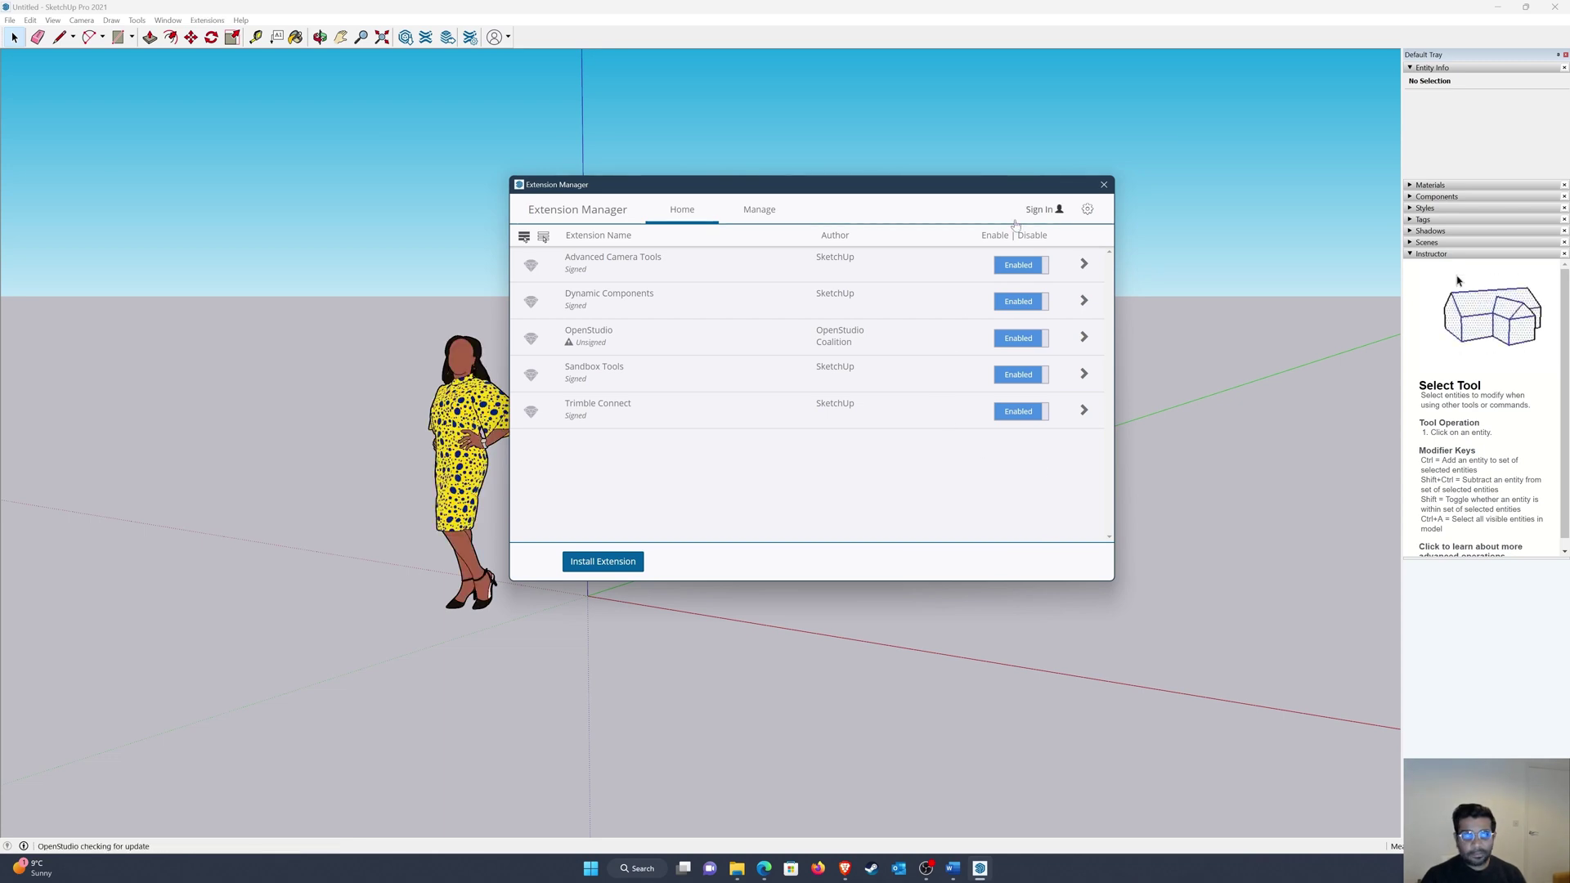
pyautogui.click(1104, 185)
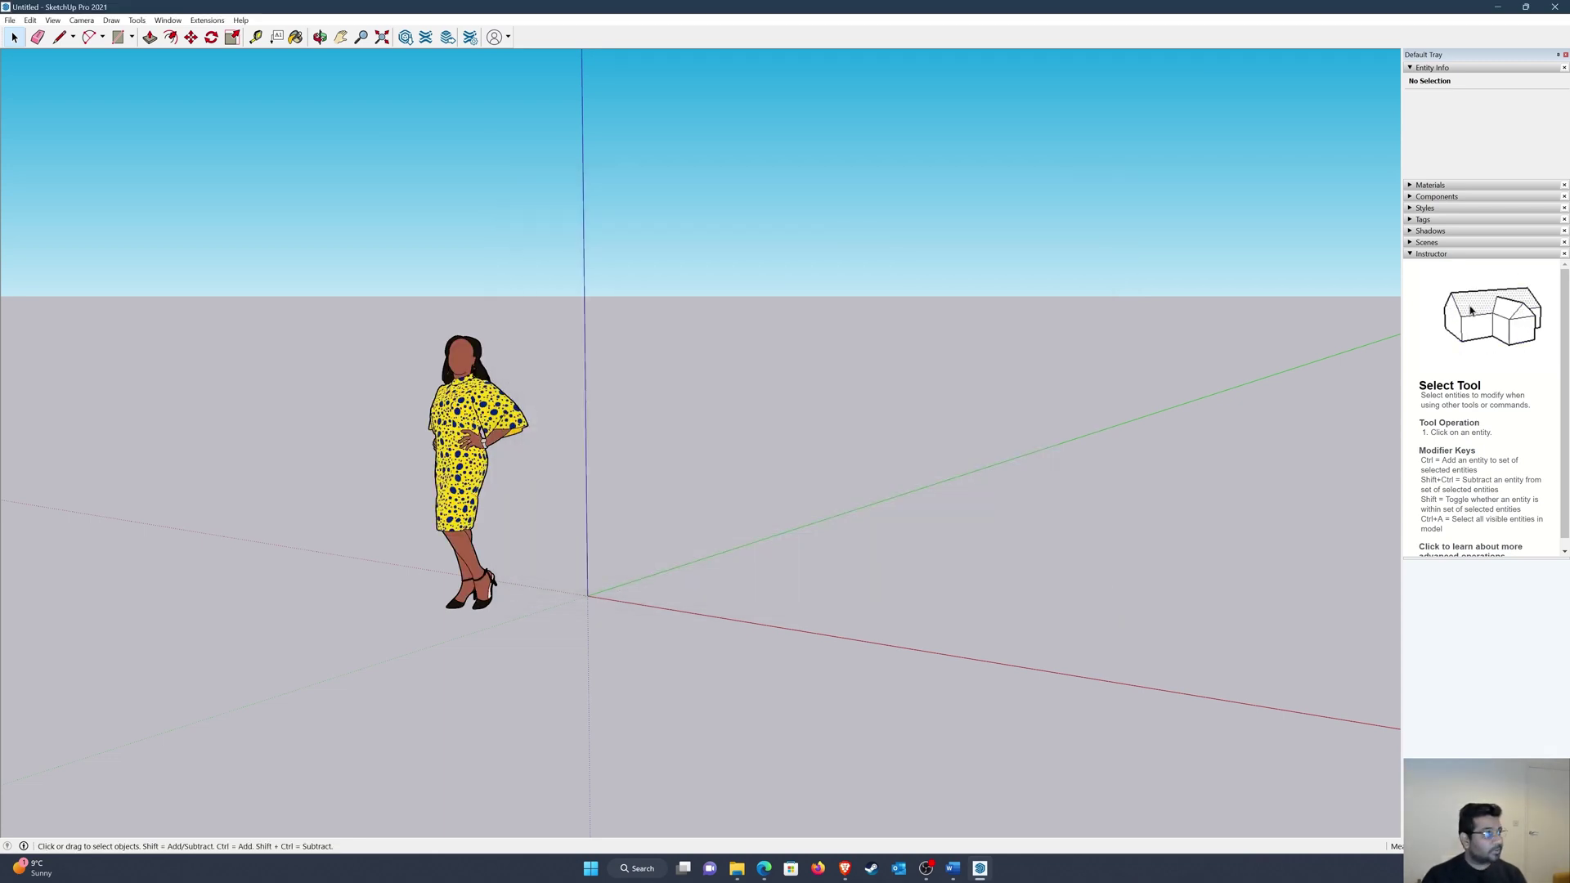
# Dock both OpenStudio toolbars in the top toolbar row, then close SketchUp without saving
pyautogui.moveTo(883, 111); pyautogui.dragTo(855, 36)
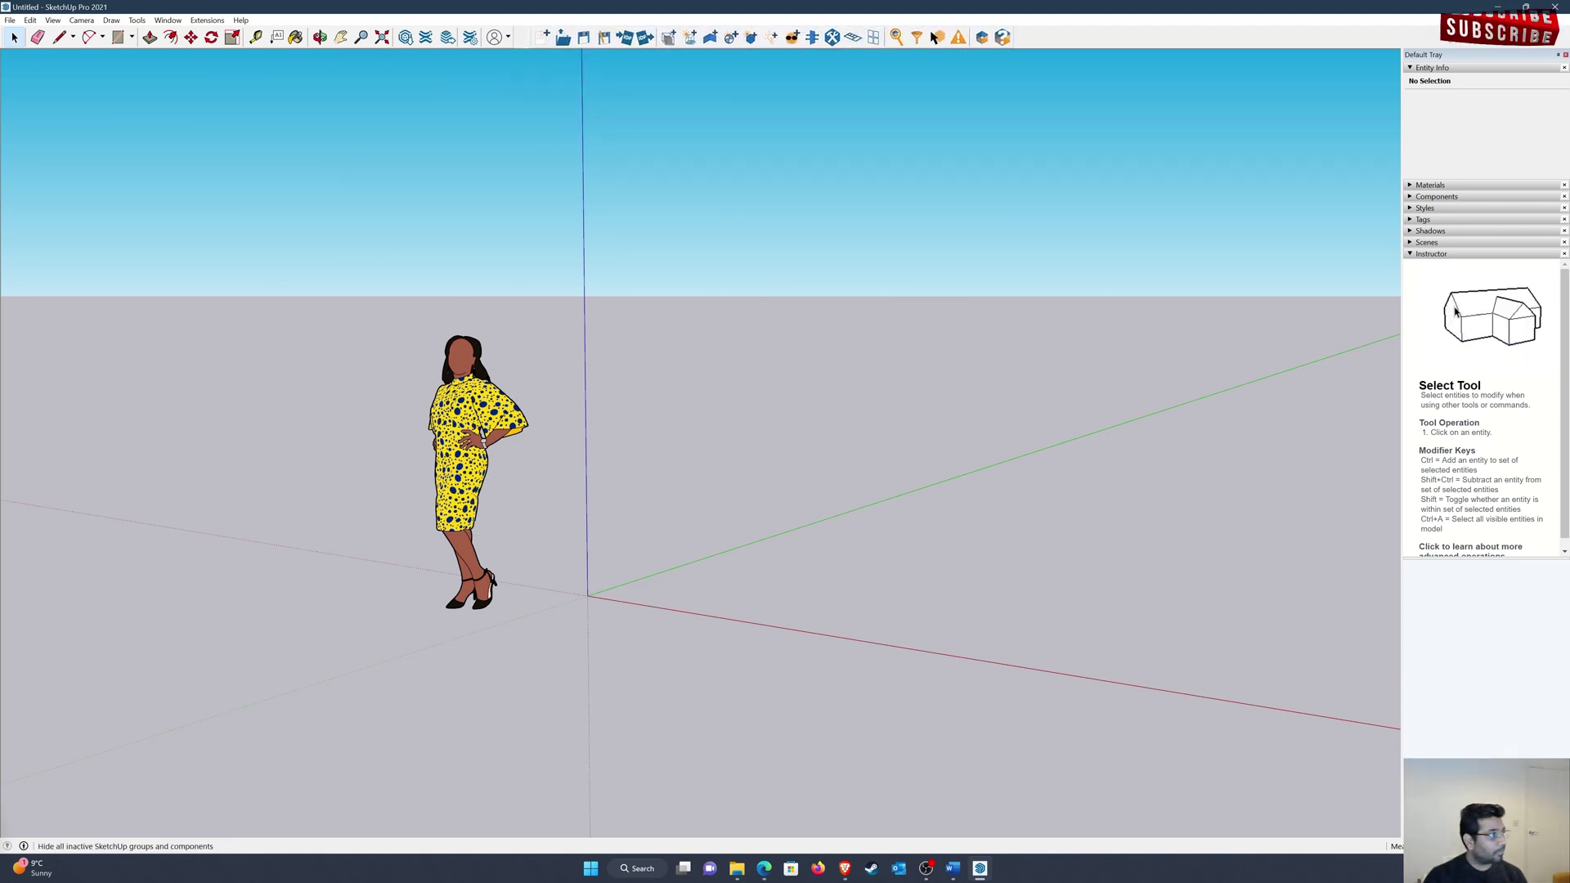
pyautogui.moveTo(1219, 119); pyautogui.dragTo(1063, 36)
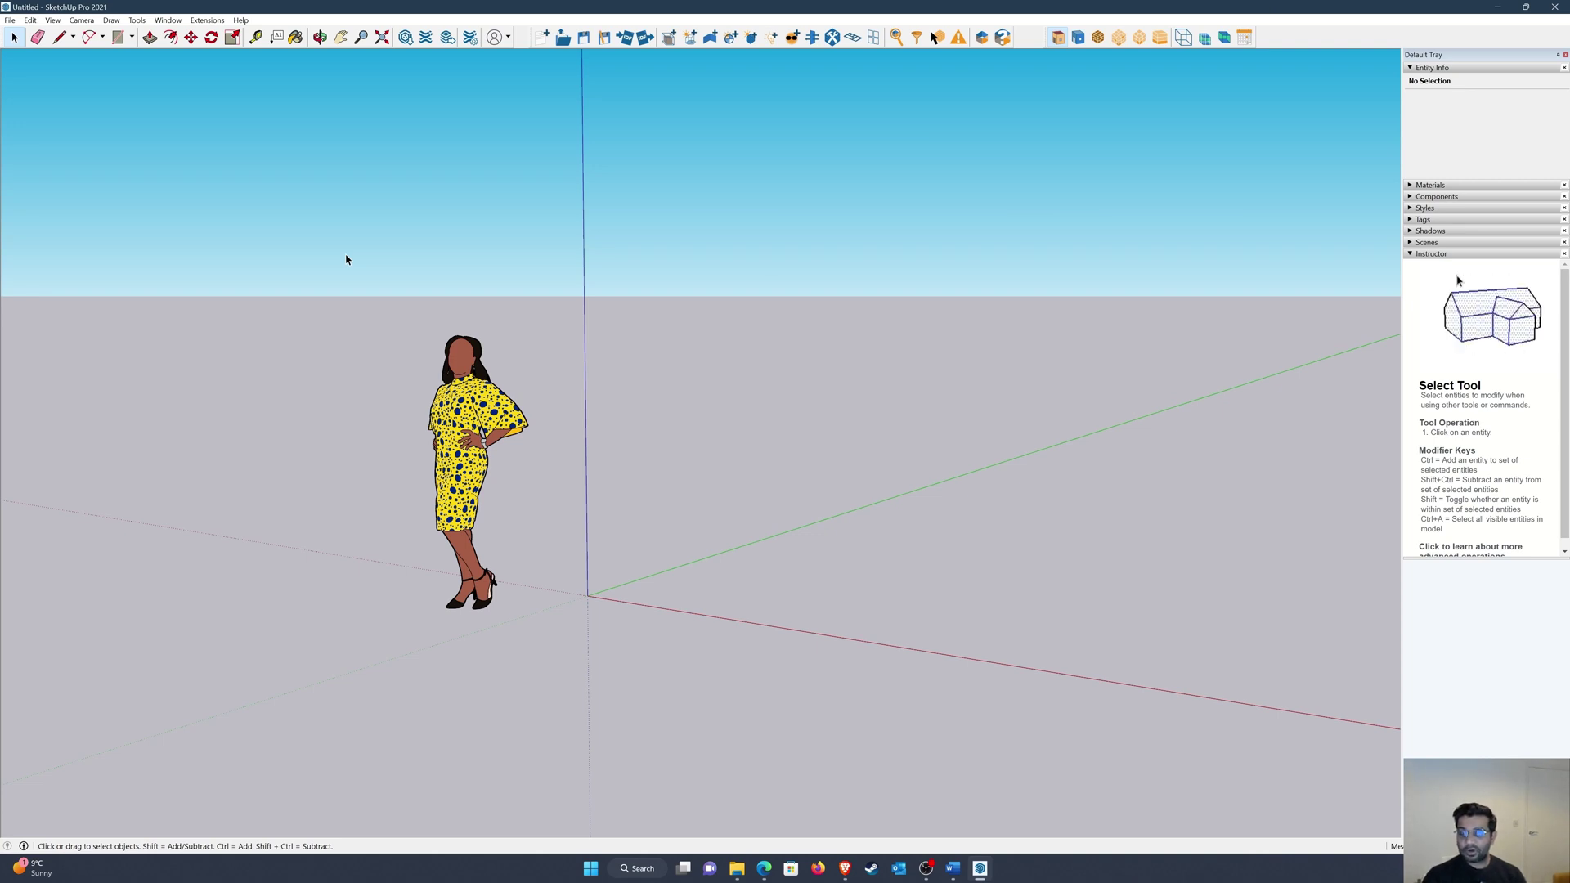
pyautogui.click(1554, 7)
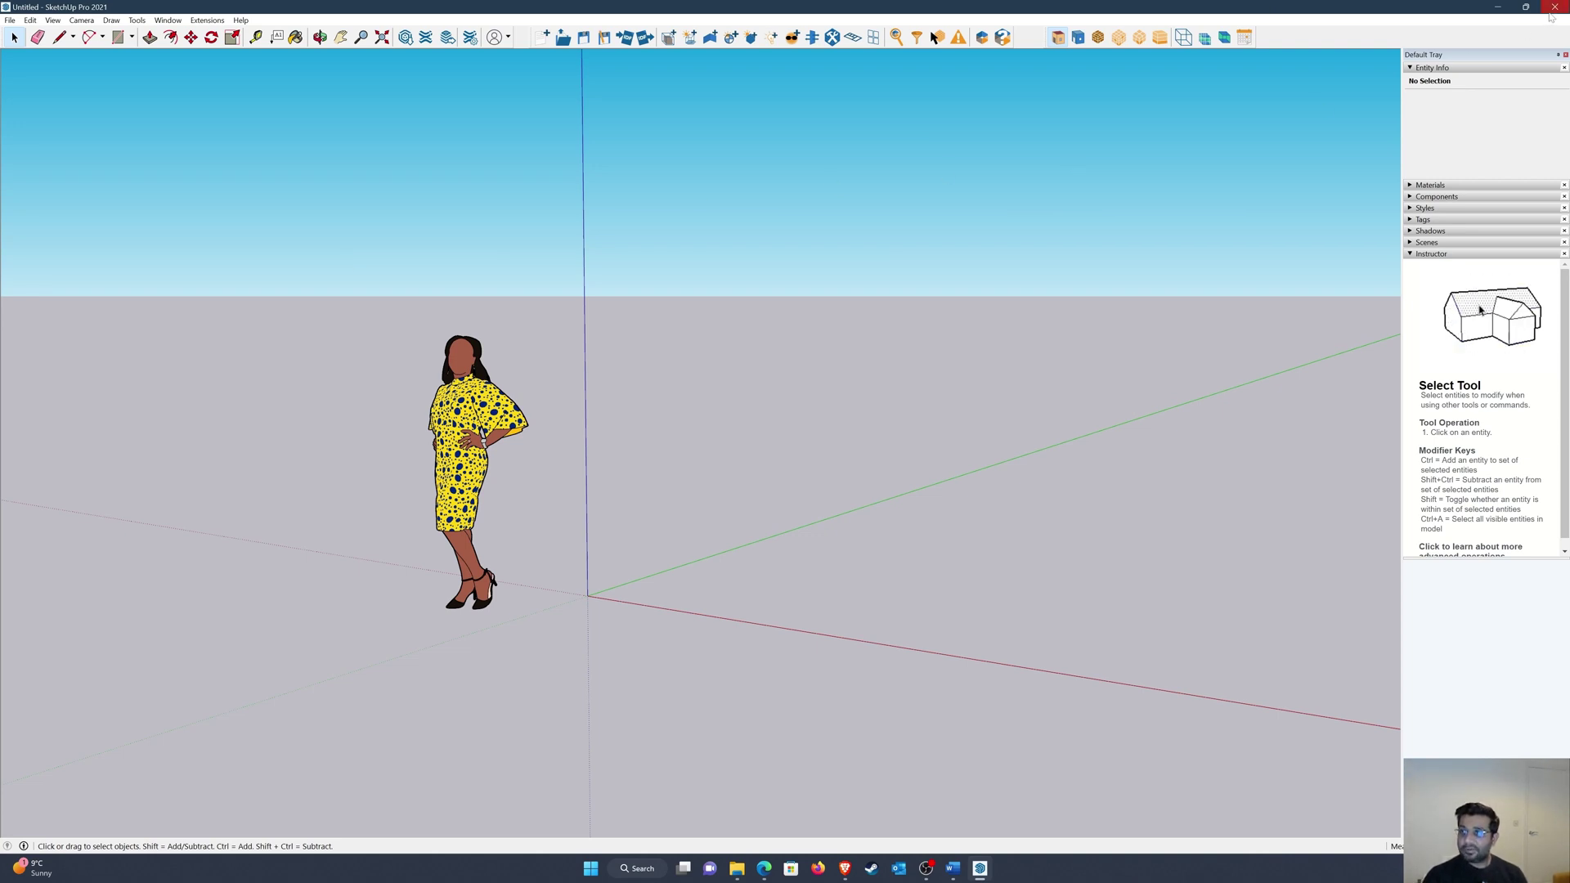
pyautogui.click(785, 462)
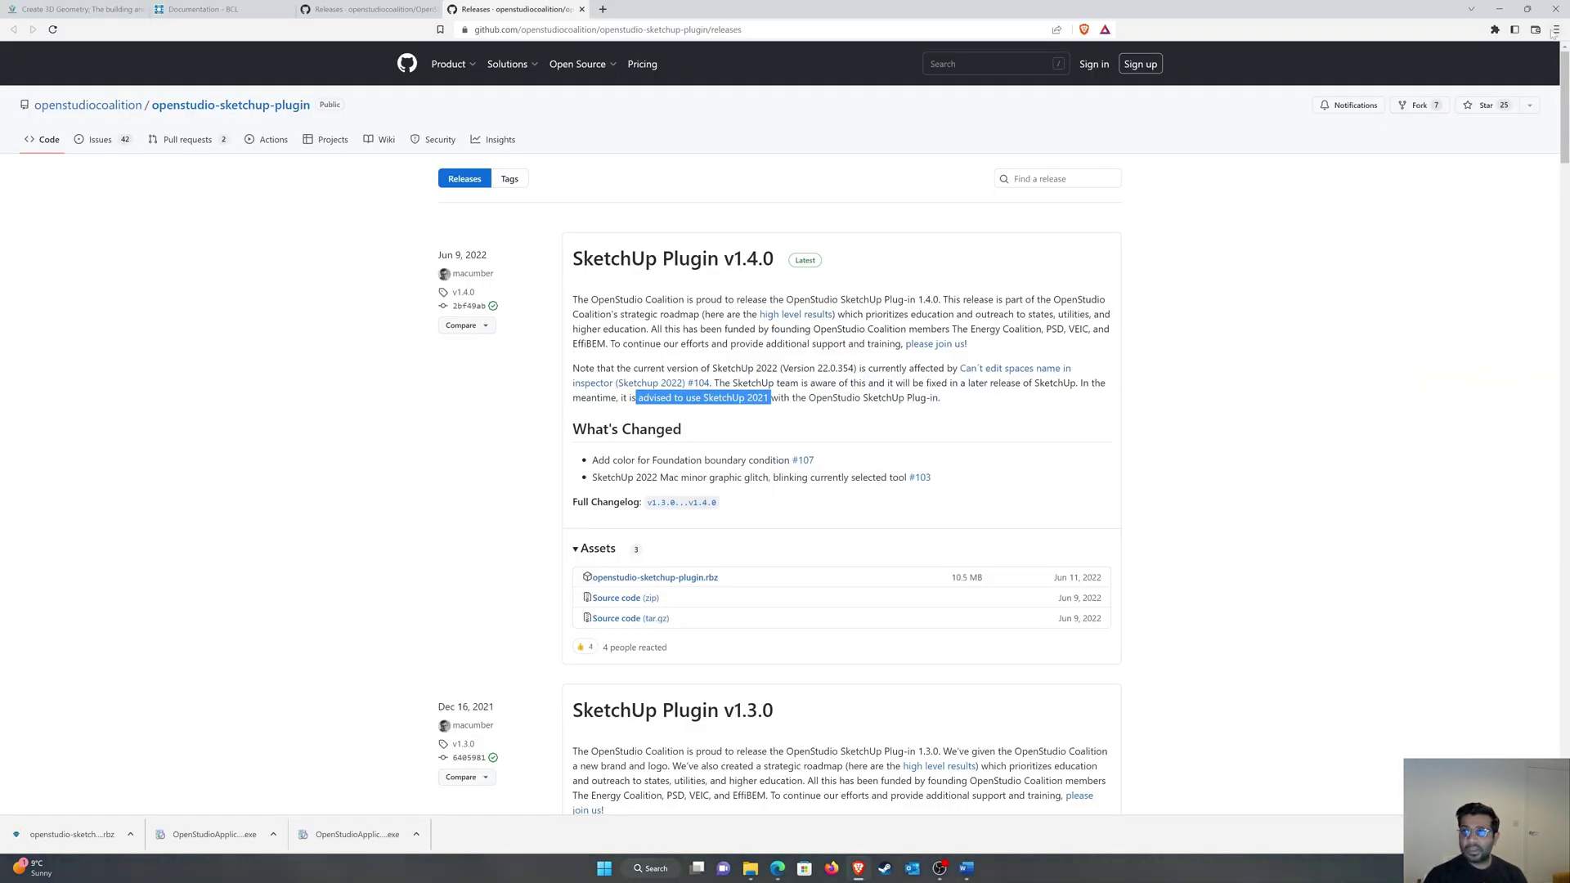
# Minimize Brave, File Explorer and Edge, then click into Word below the 'Video 1: Installing Openstudio' heading
pyautogui.click(1499, 9)
pyautogui.click(1501, 12)
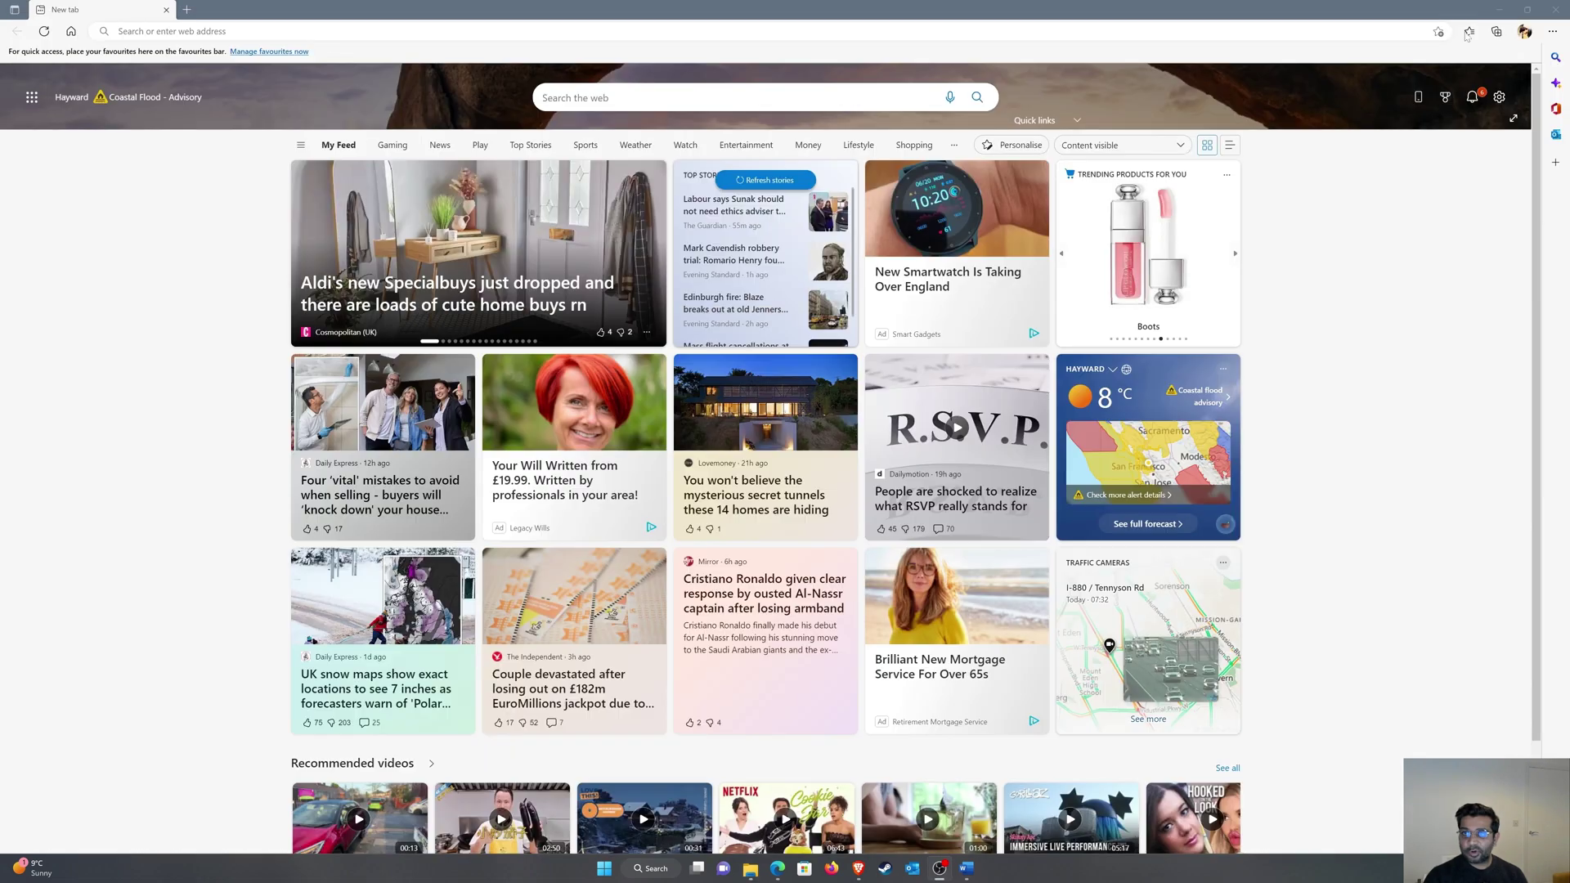
pyautogui.click(1496, 12)
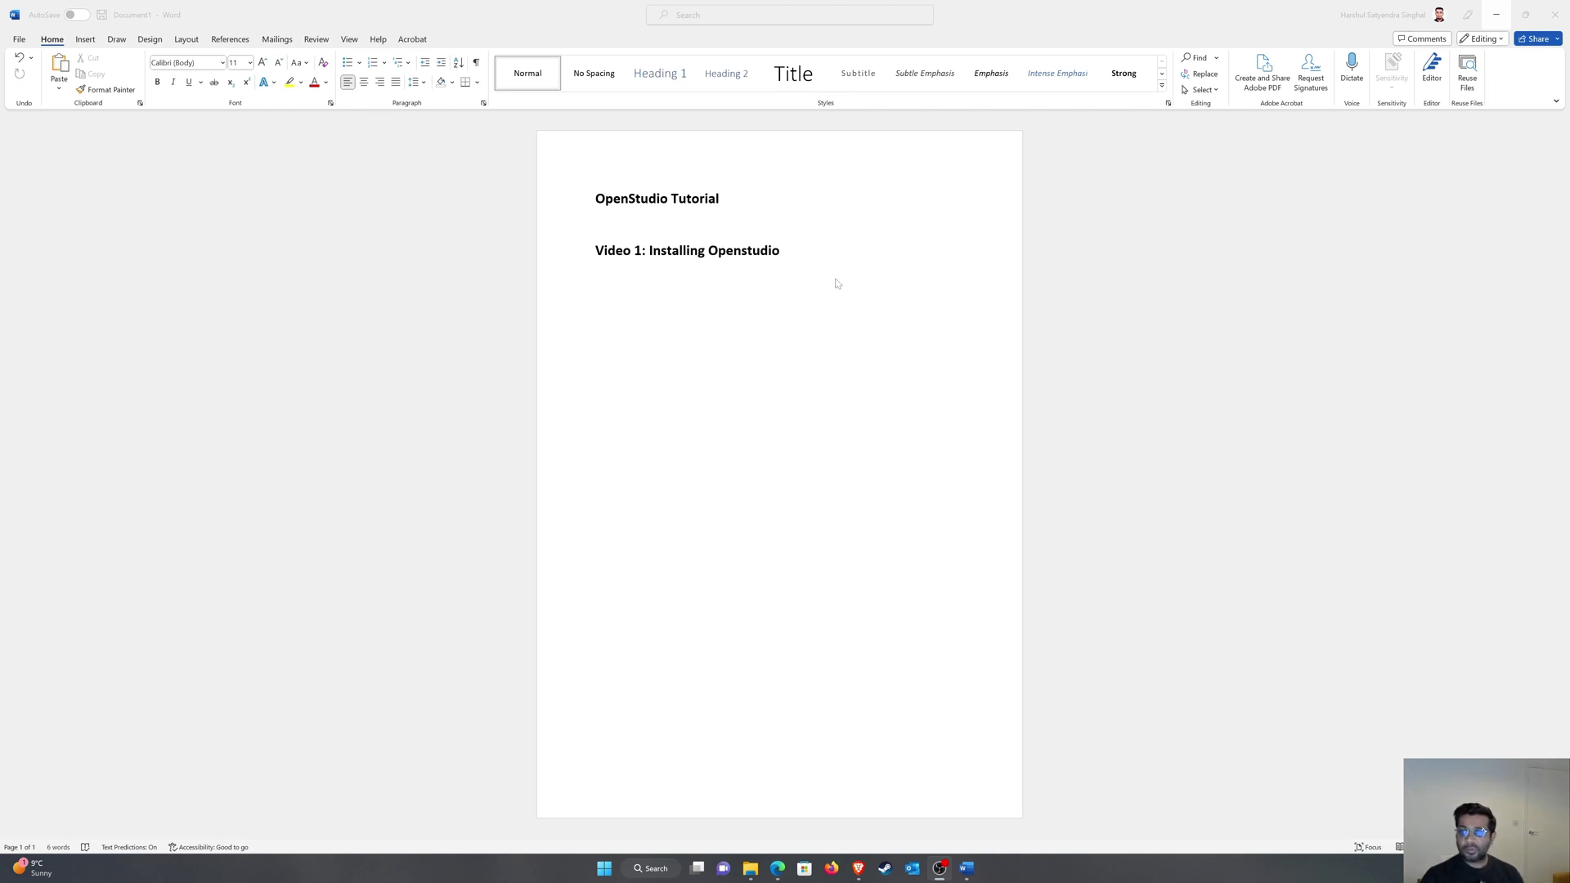
pyautogui.click(765, 272)
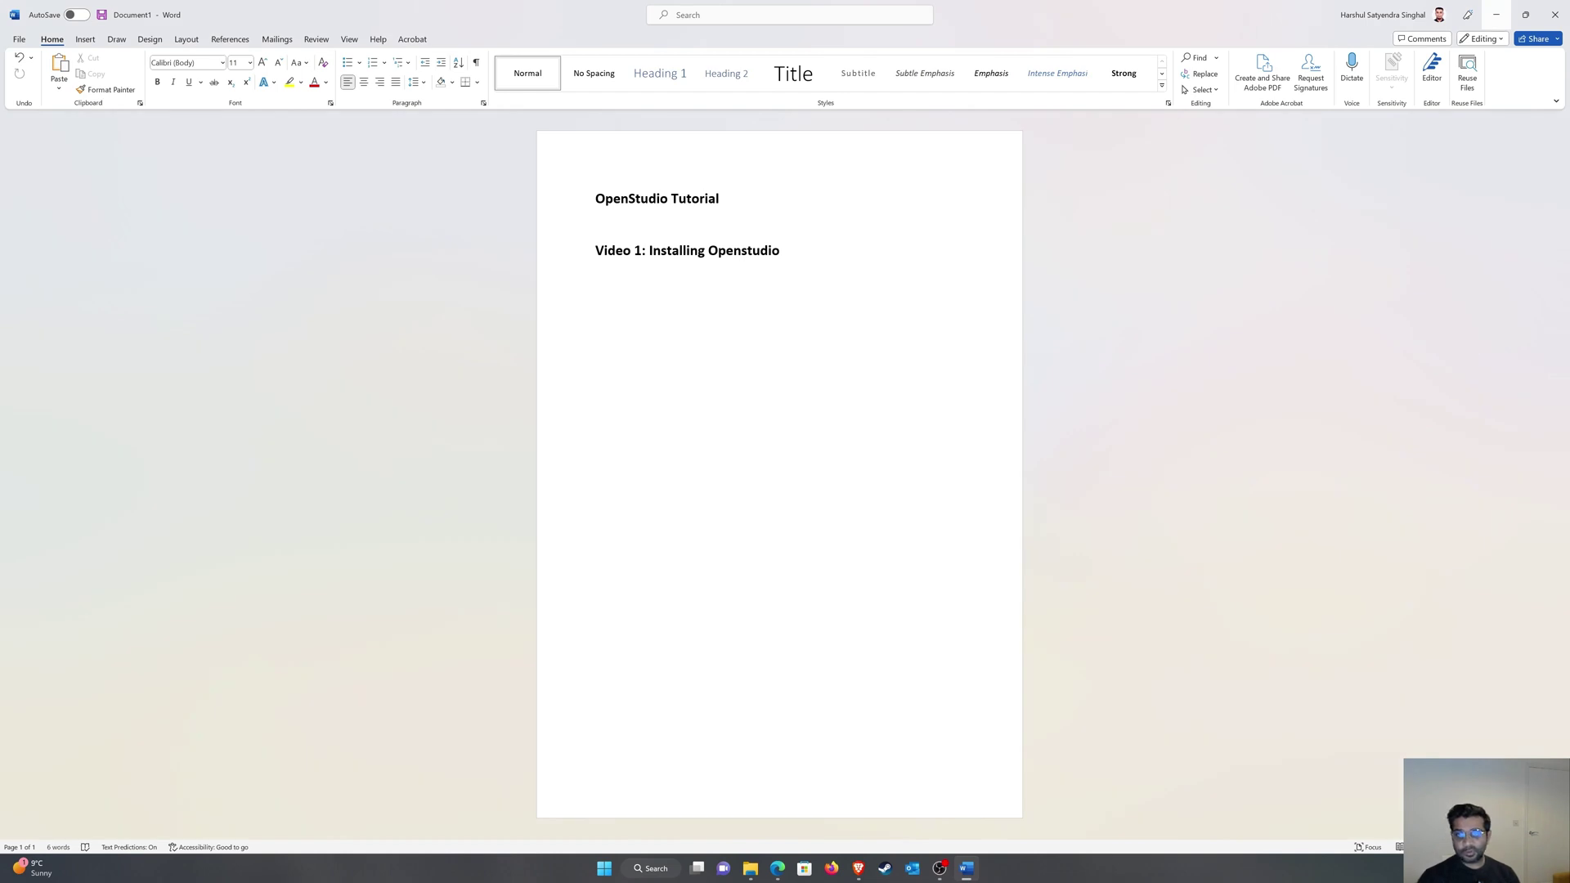